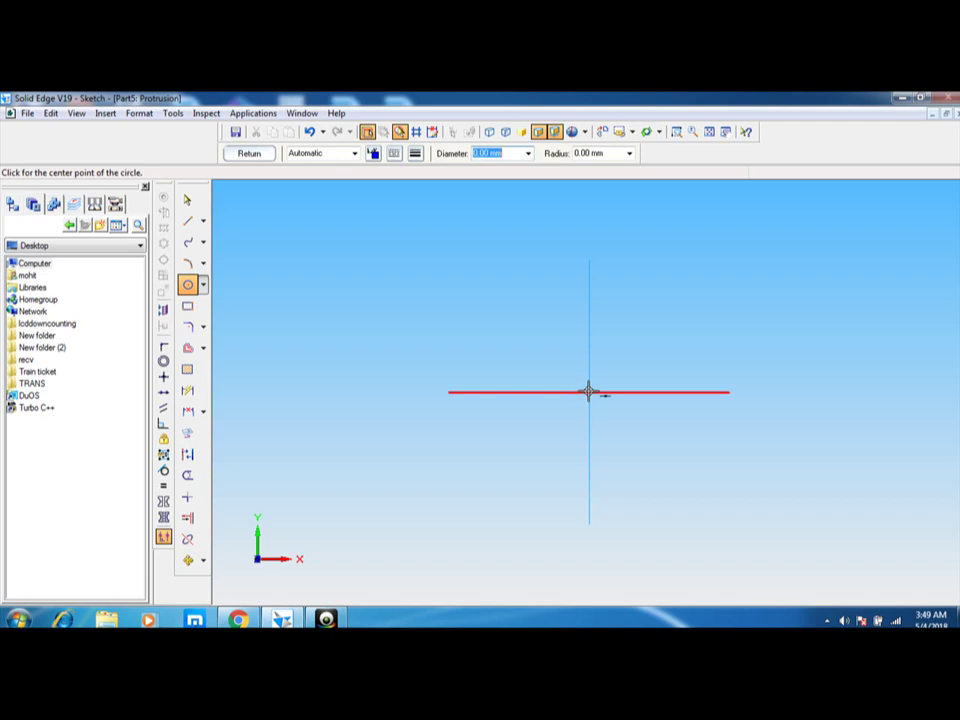
Step: Draw a circle with a diameter of 20 mm centred on the intersection of the reference planes
{"action": "left_click", "coordinate": [585, 392]}
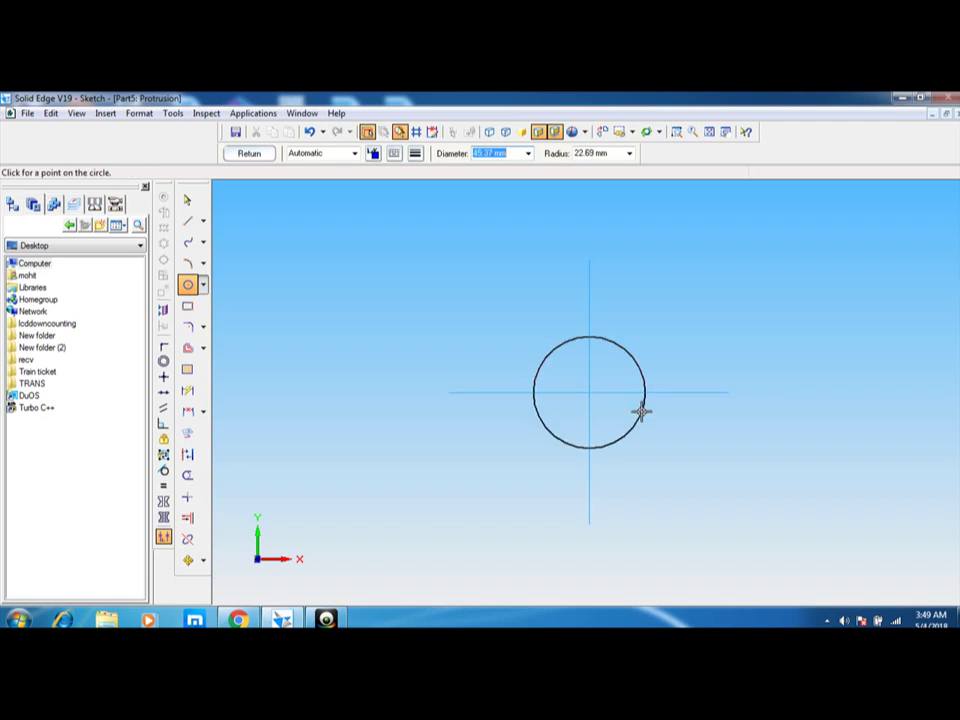
{"action": "type", "text": "20"}
{"action": "key", "text": "Return"}
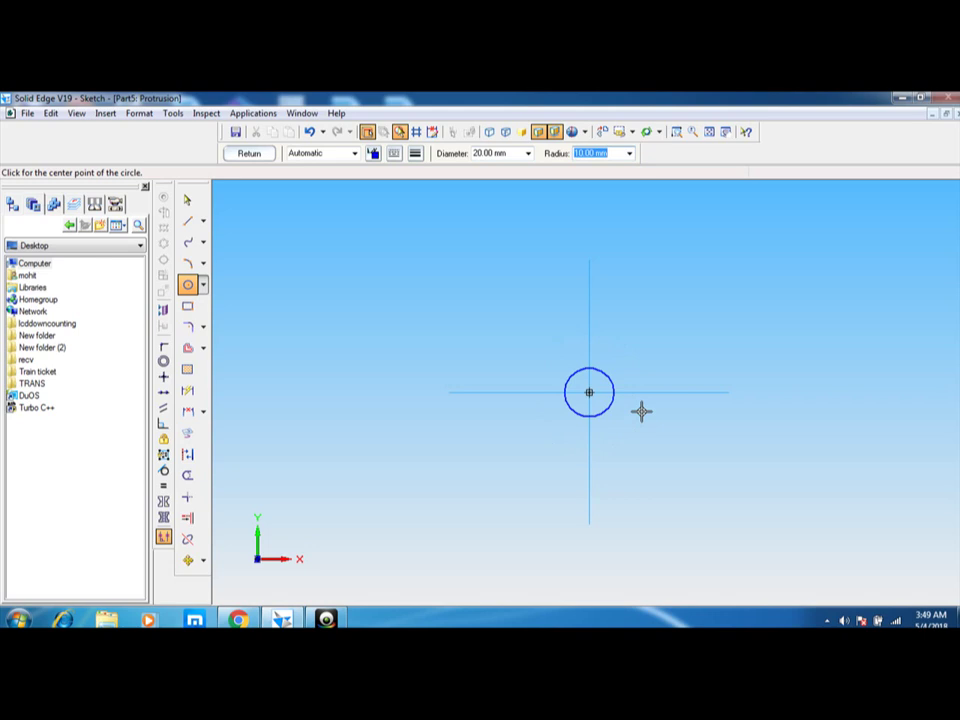
Step: Draw a 10 mm line from the circle's topmost point down to a point on its upper-left arc
{"action": "left_click", "coordinate": [676, 132]}
{"action": "left_click_drag", "start_coordinate": [543, 466], "coordinate": [485, 480]}
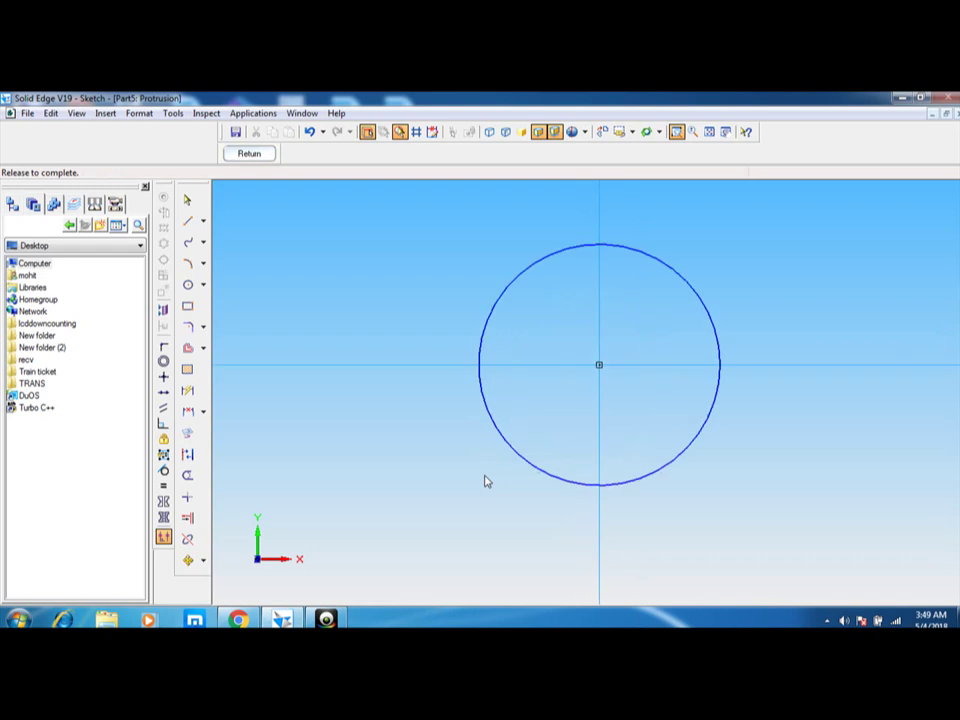
{"action": "left_click", "coordinate": [707, 137]}
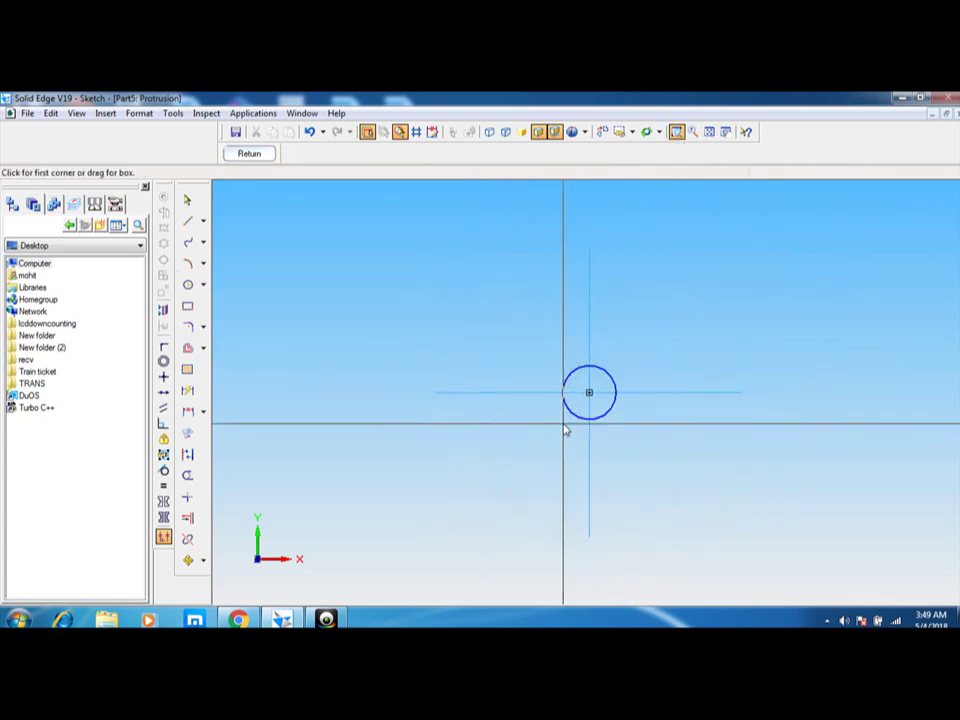
{"action": "mouse_move", "coordinate": [563, 424]}
{"action": "left_mouse_down"}
{"action": "mouse_move", "coordinate": [619, 336]}
{"action": "mouse_move", "coordinate": [639, 347]}
{"action": "left_mouse_up"}
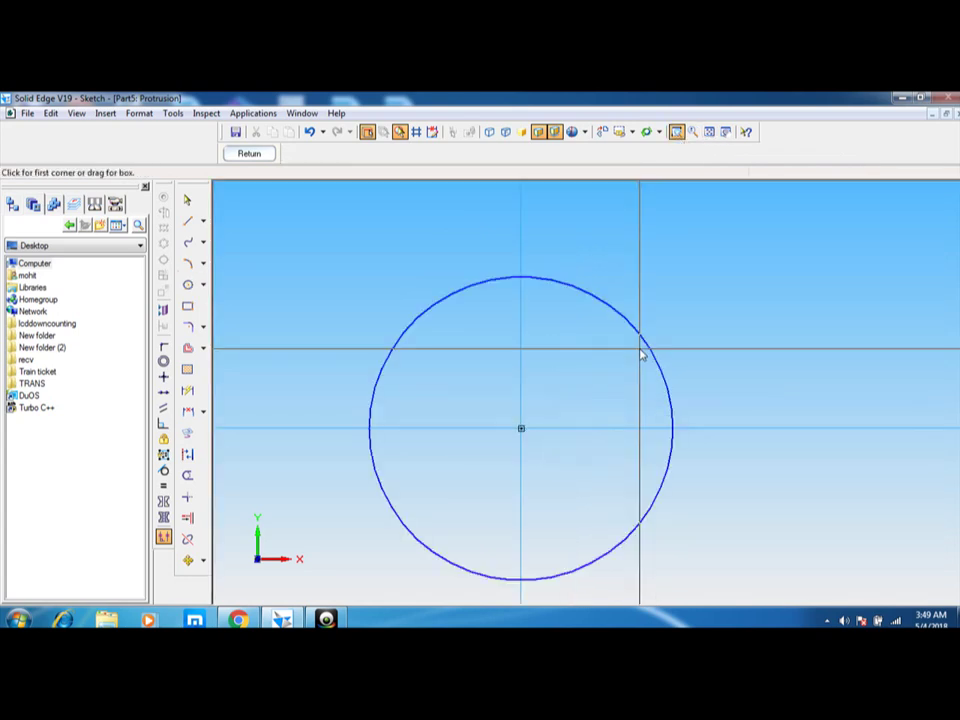
{"action": "left_click", "coordinate": [187, 220]}
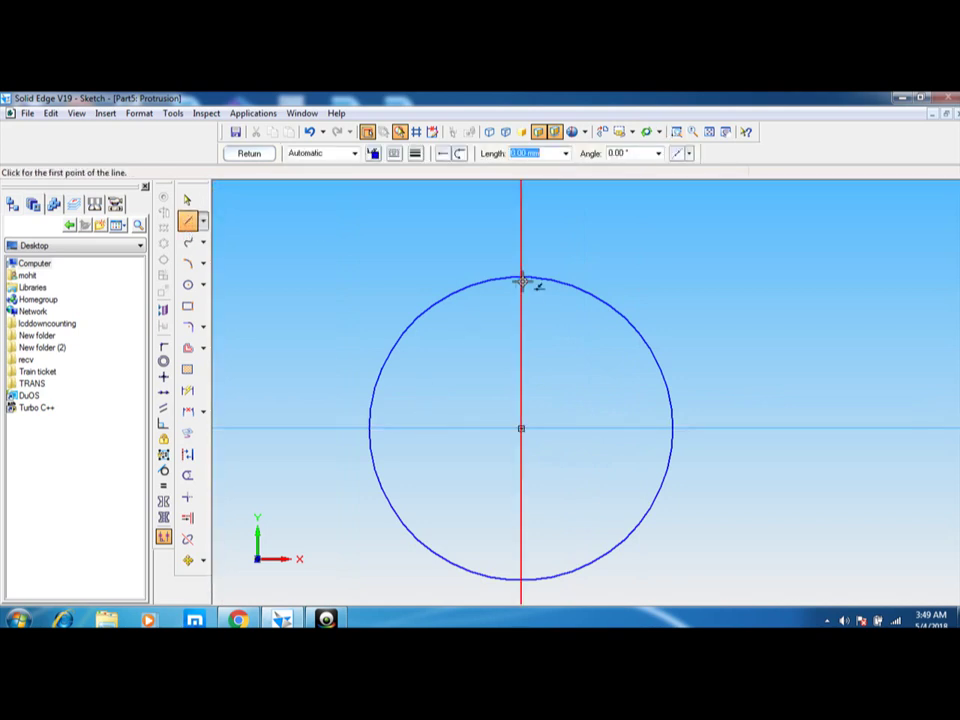
{"action": "left_click", "coordinate": [520, 278]}
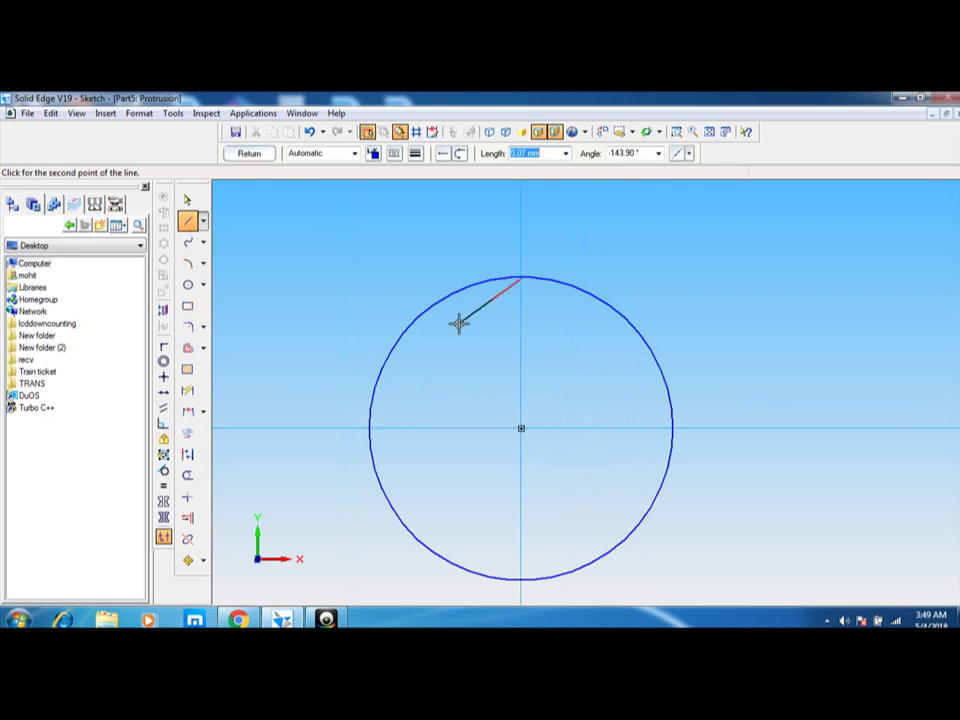
{"action": "type", "text": "10"}
{"action": "key", "text": "Tab"}
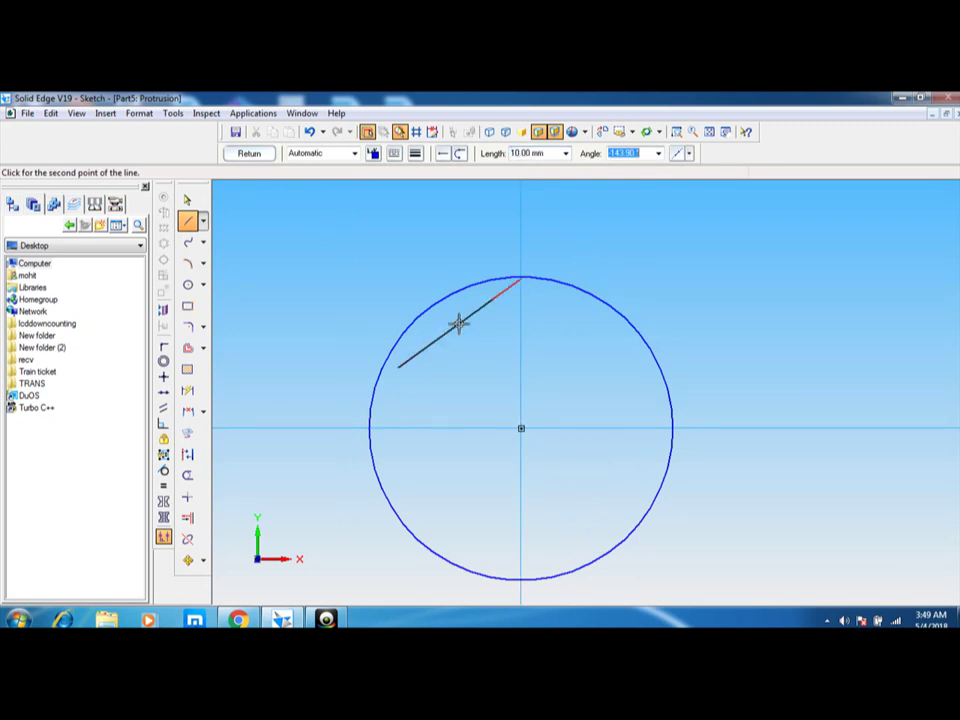
{"action": "left_click", "coordinate": [388, 355]}
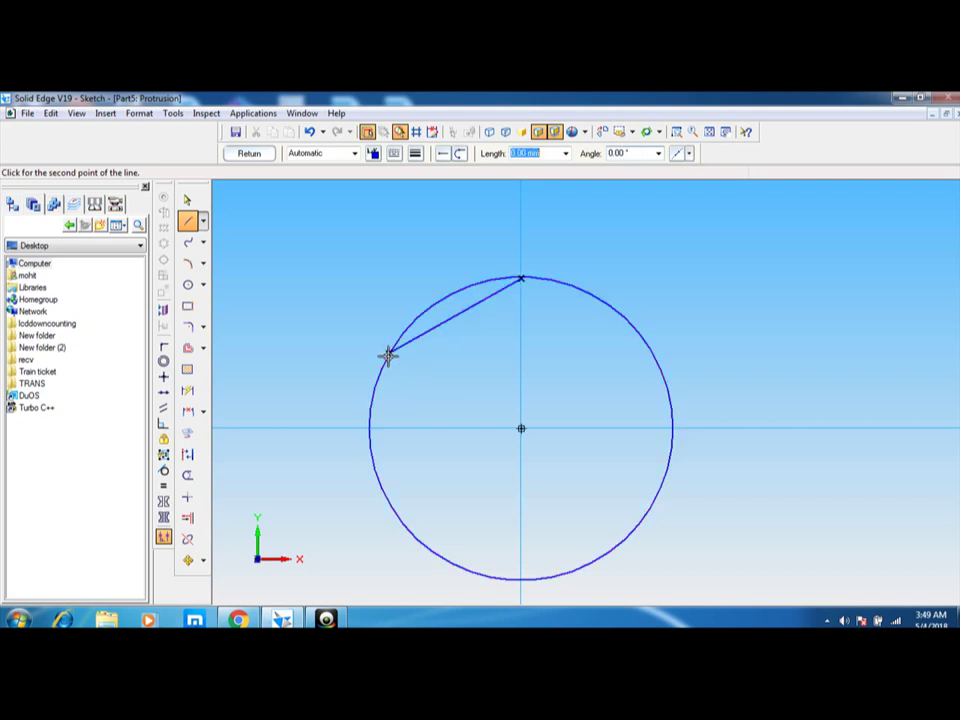
Step: Continue the line around the circle with five more edges, closing a hexagon at the circle's topmost point
{"action": "left_click", "coordinate": [388, 500]}
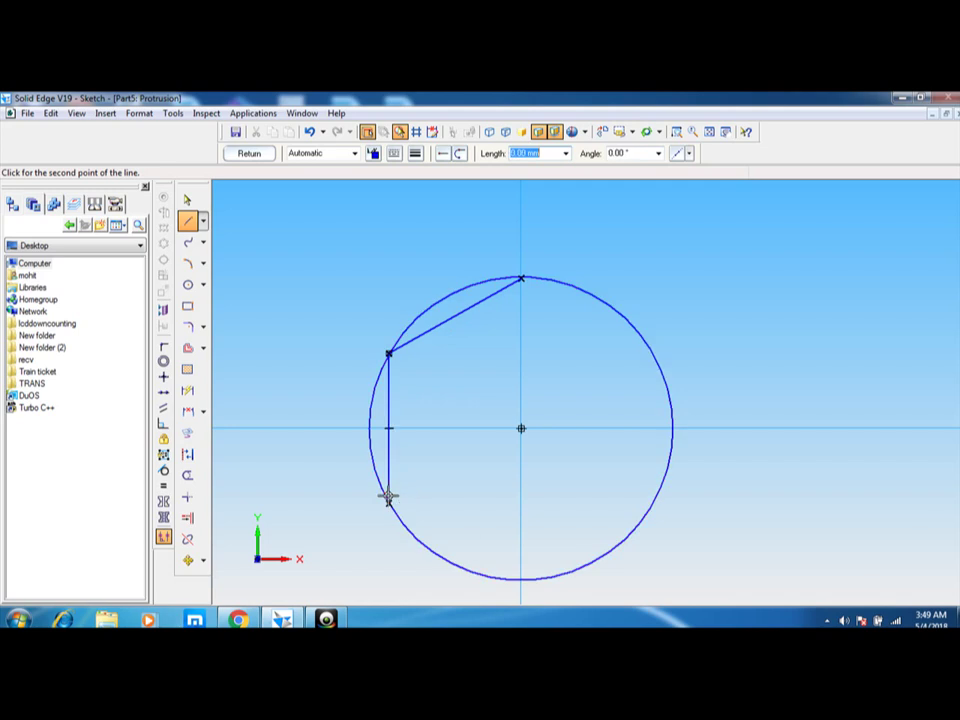
{"action": "left_click", "coordinate": [521, 580]}
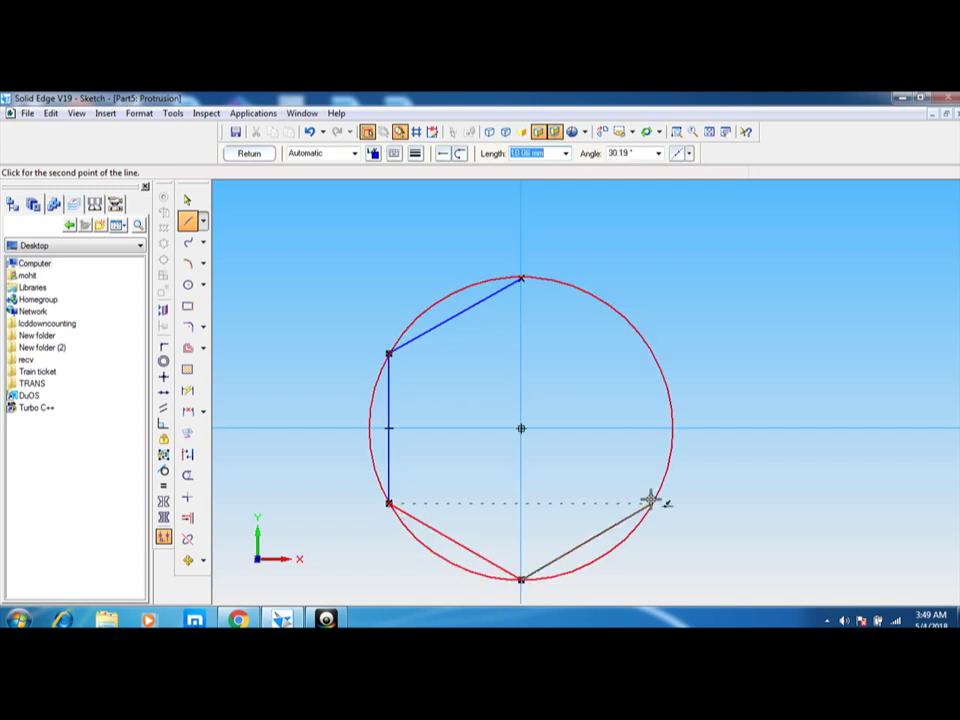
{"action": "left_click", "coordinate": [651, 502]}
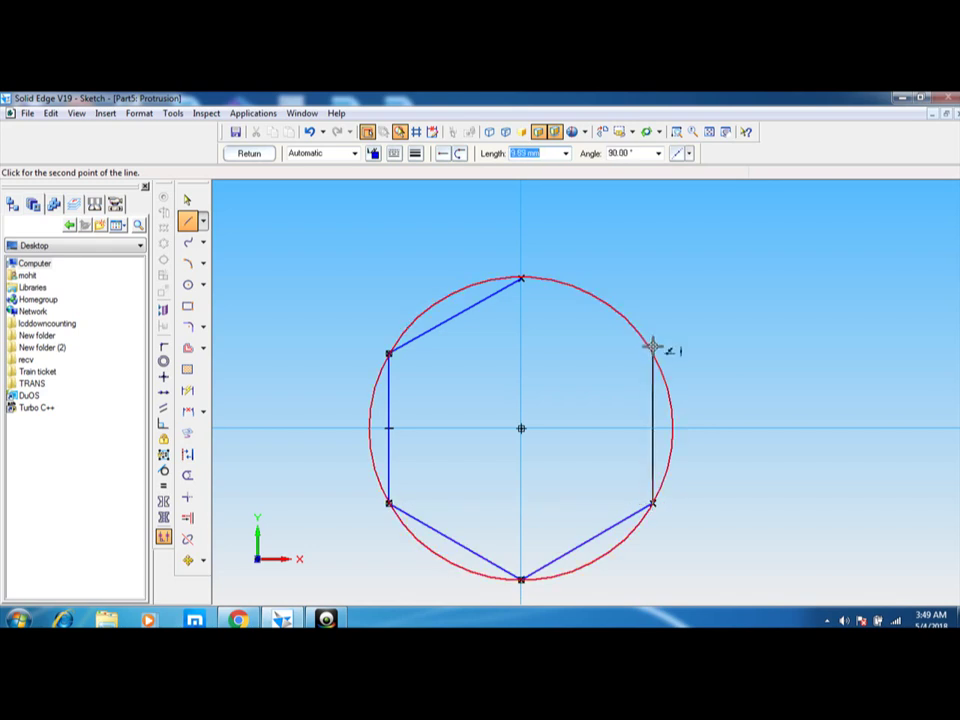
{"action": "left_click", "coordinate": [652, 349]}
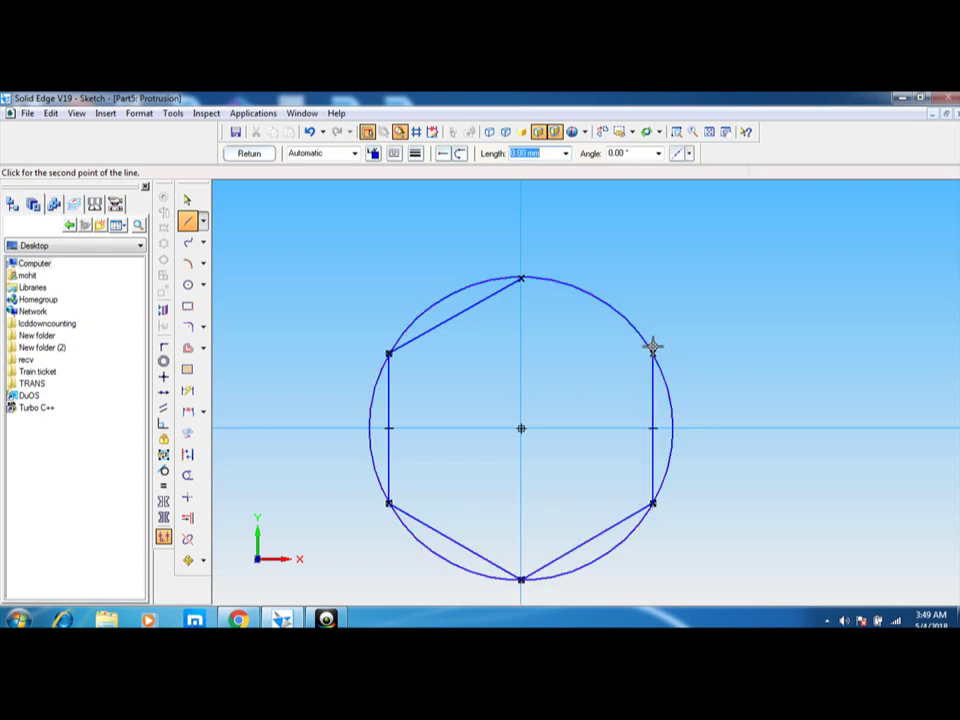
{"action": "left_click", "coordinate": [521, 278]}
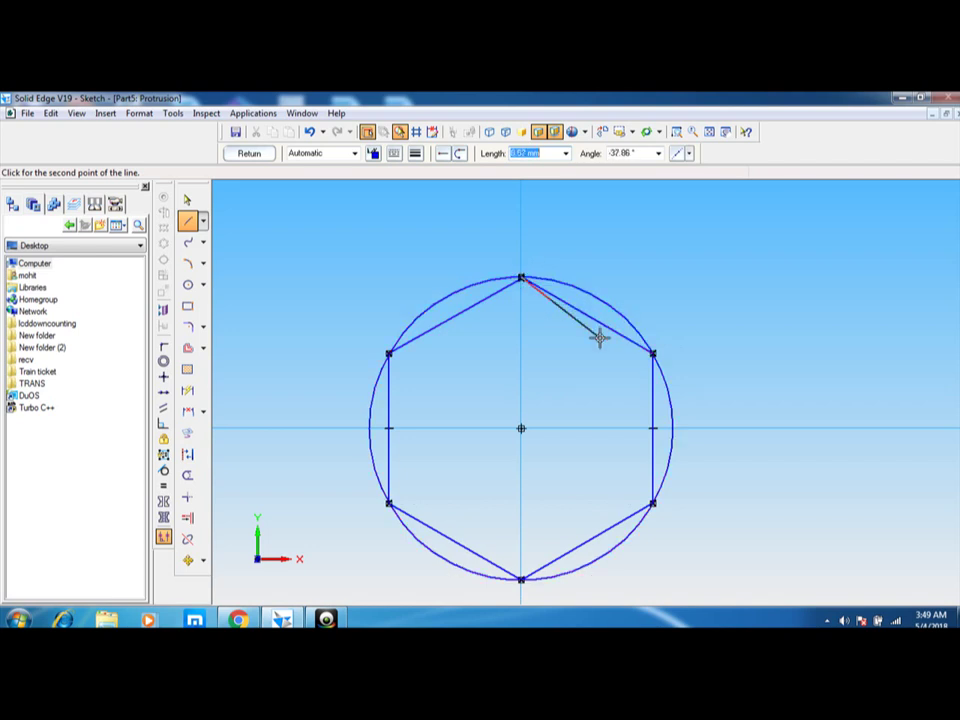
{"action": "key", "text": "Escape"}
Step: Delete the 20 mm circle around the hexagon
{"action": "left_click", "coordinate": [192, 347]}
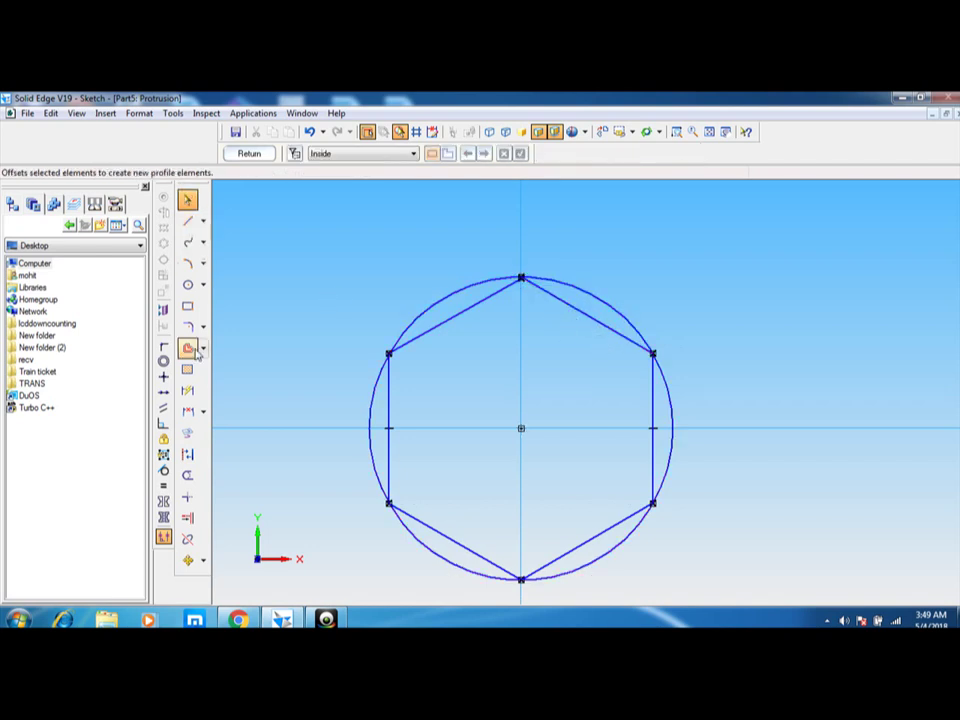
{"action": "key", "text": "Escape"}
{"action": "left_click", "coordinate": [441, 302]}
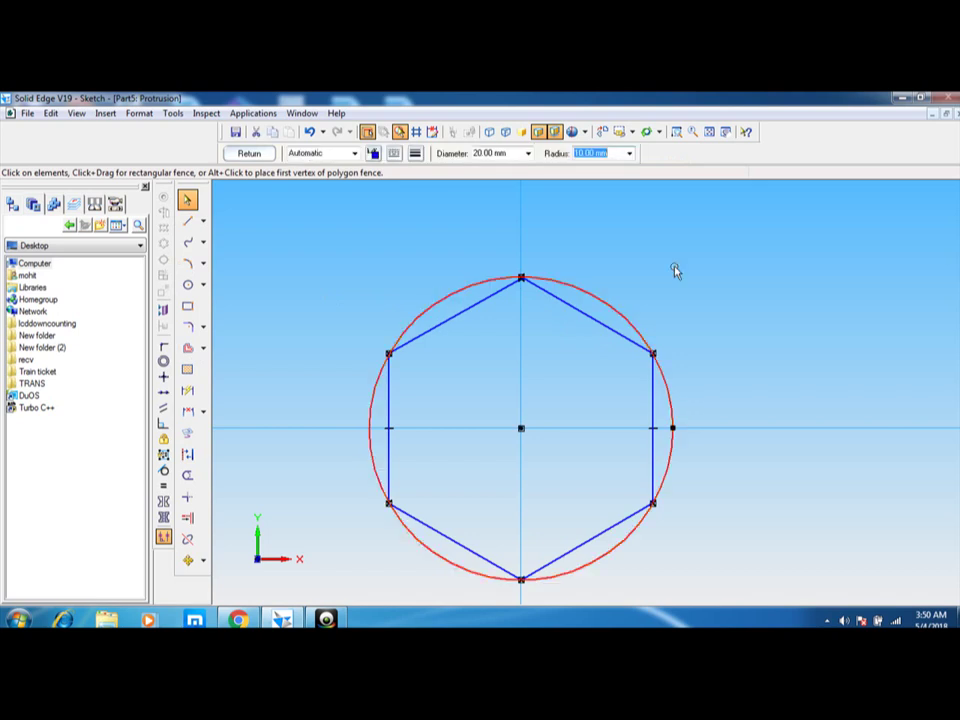
{"action": "key", "text": "Delete"}
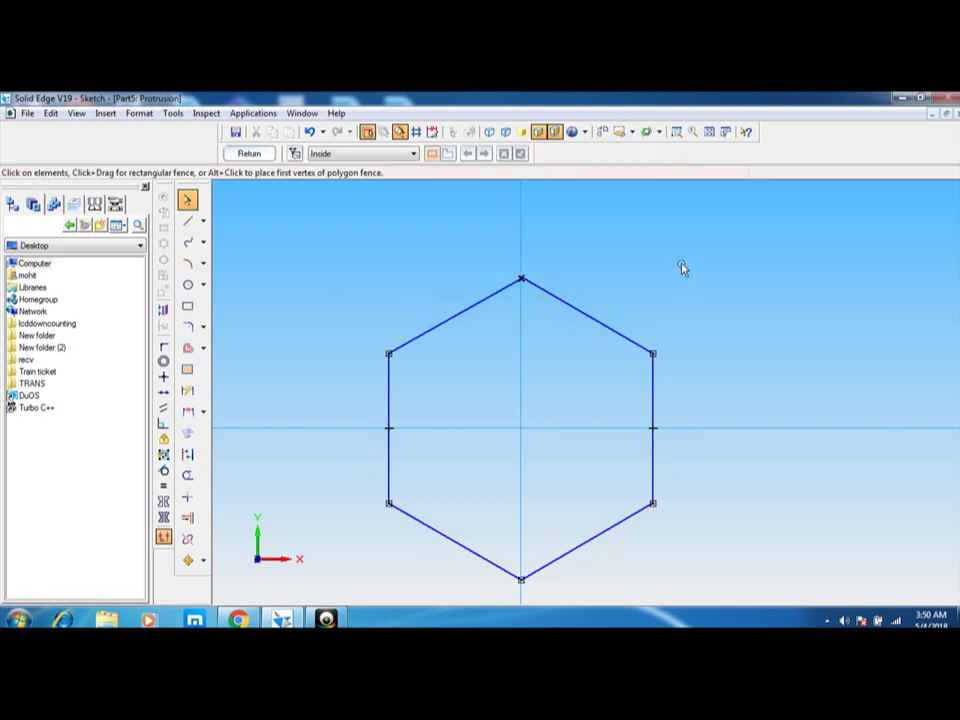
Step: Replace the hexagon's upper-right edge with a new line between the top vertex and the upper-right vertex
{"action": "left_click", "coordinate": [575, 311]}
{"action": "key", "text": "Delete"}
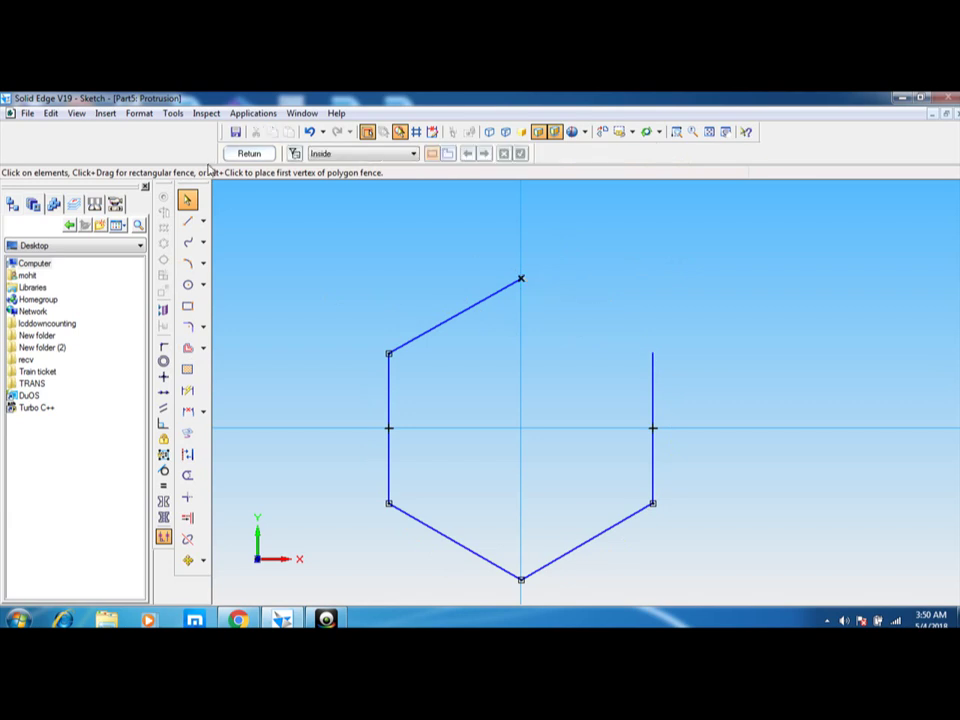
{"action": "left_click", "coordinate": [187, 220]}
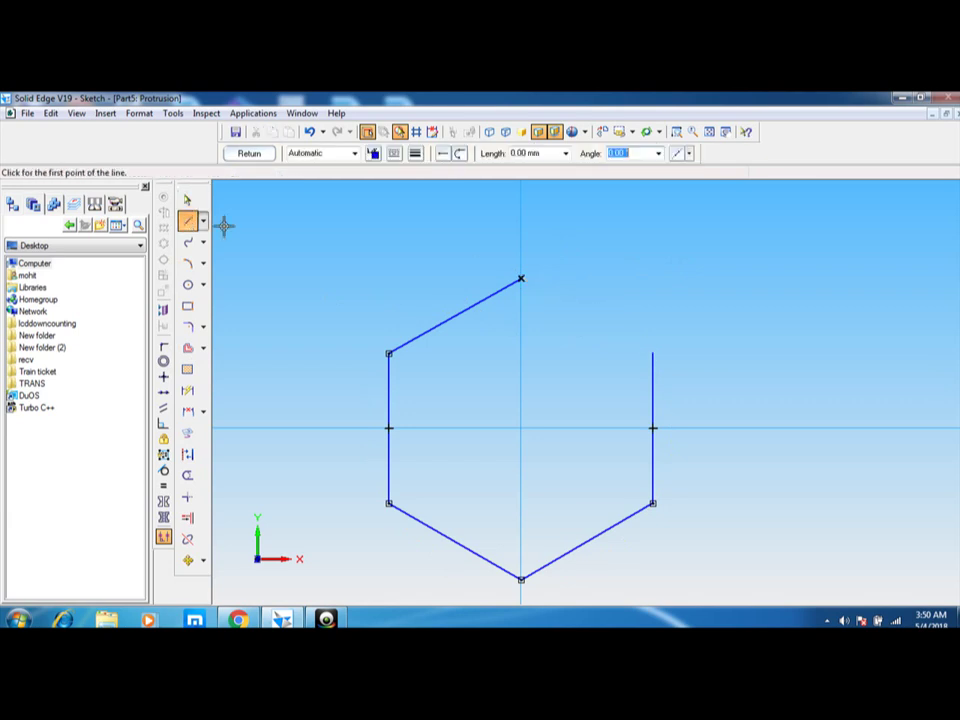
{"action": "left_click", "coordinate": [652, 352]}
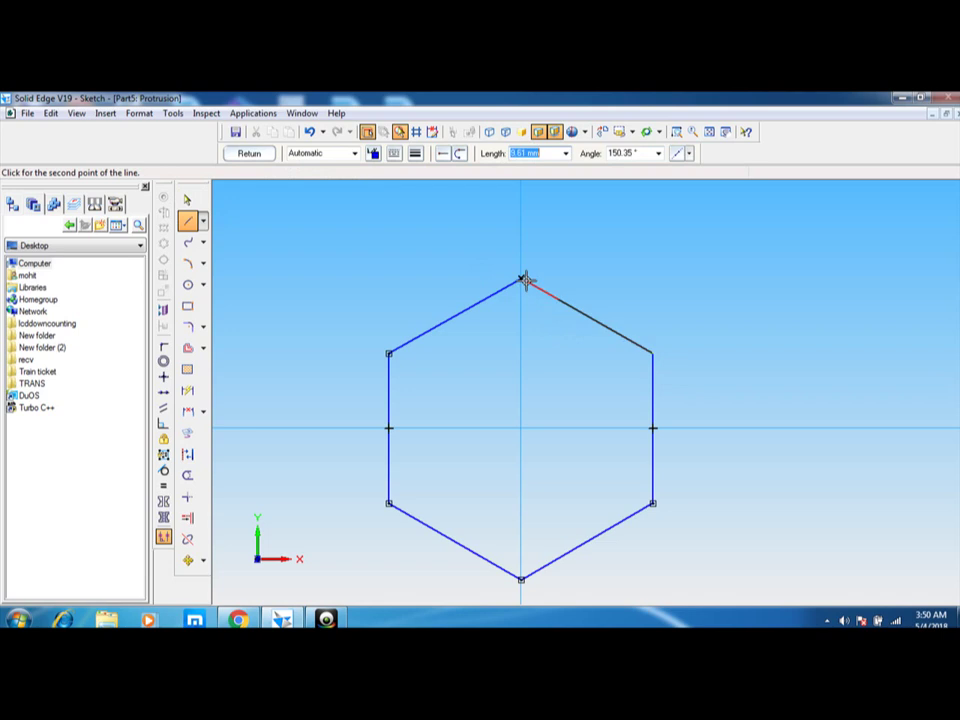
{"action": "left_click", "coordinate": [521, 278]}
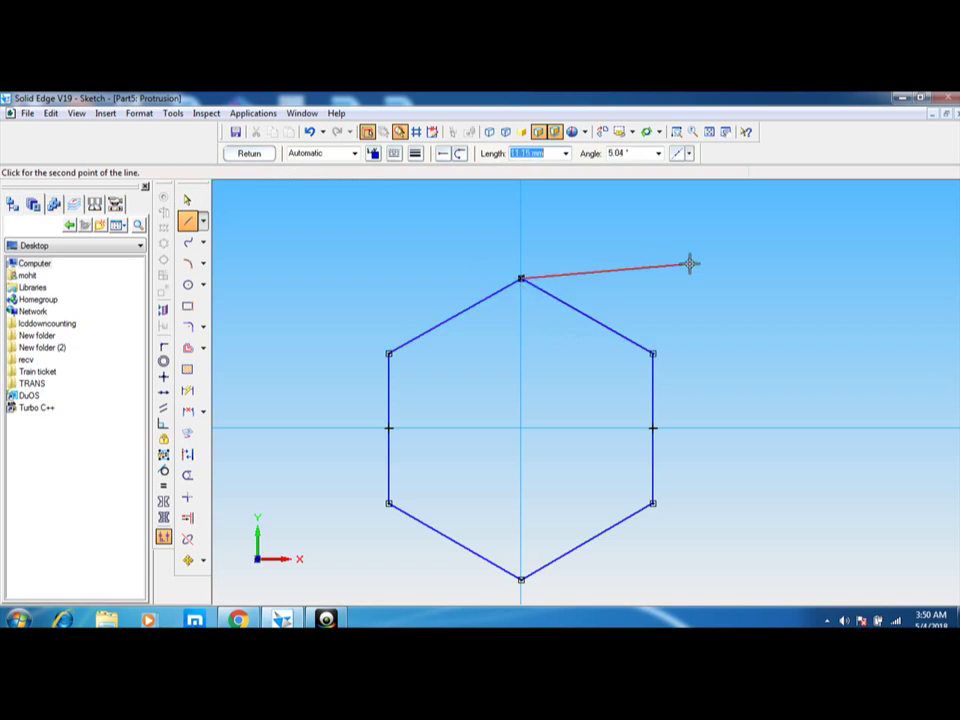
{"action": "key", "text": "Escape"}
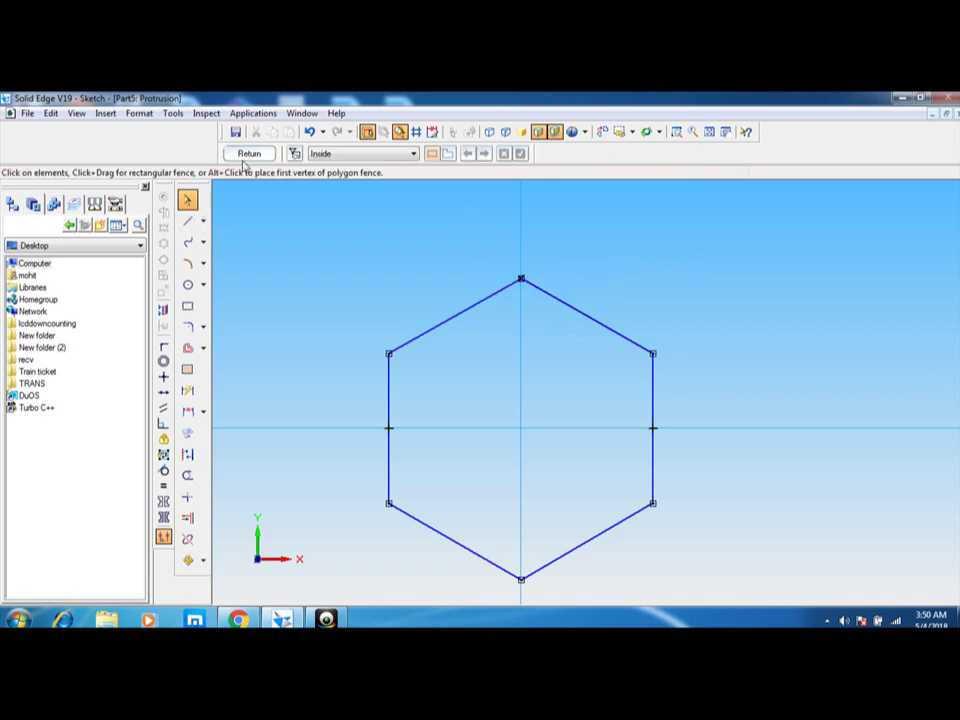
Step: Finish the hexagon sketch and extrude it 6 mm upward from the top plane
{"action": "left_click", "coordinate": [246, 157]}
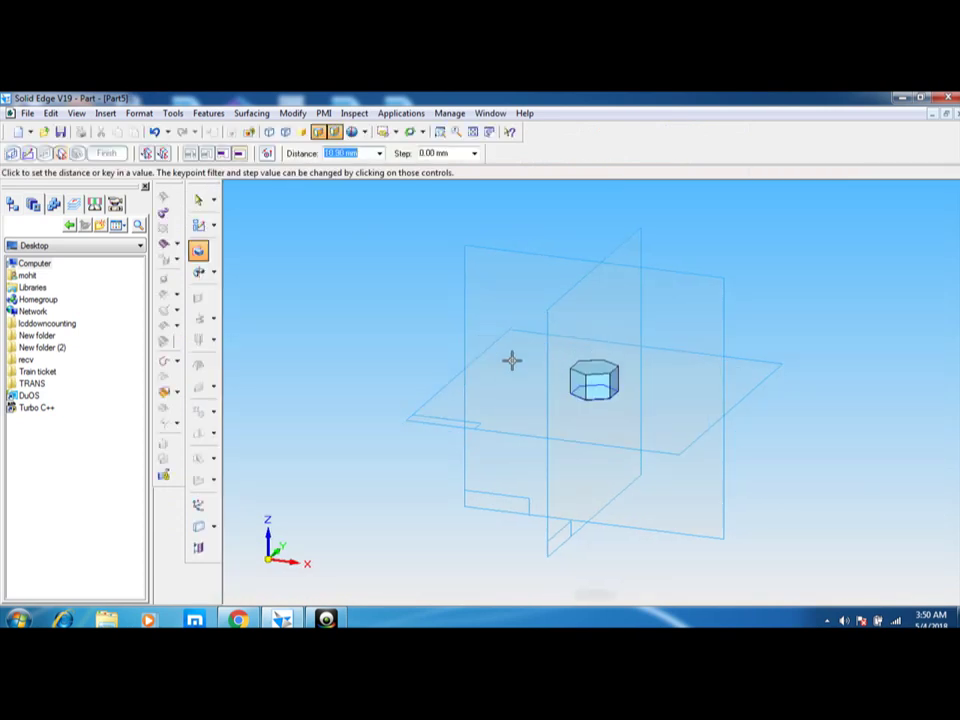
{"action": "type", "text": "6"}
{"action": "key", "text": "Return"}
{"action": "left_click", "coordinate": [519, 372]}
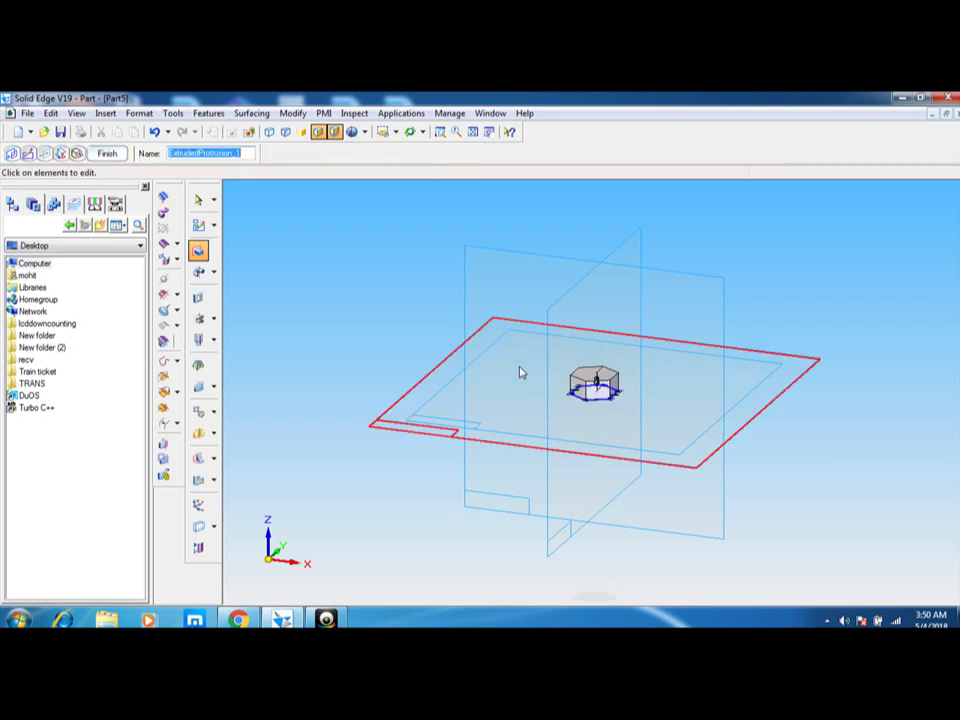
Step: Start a revolved cutout with its profile sketch on the Right (yz) plane
{"action": "left_click", "coordinate": [199, 320]}
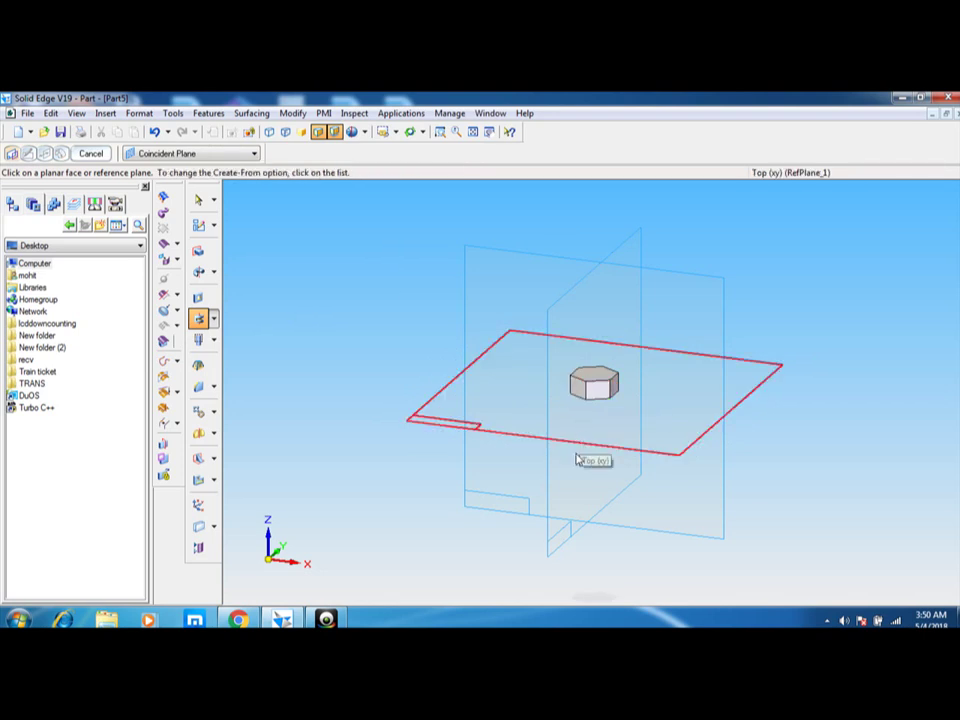
{"action": "left_click", "coordinate": [680, 524]}
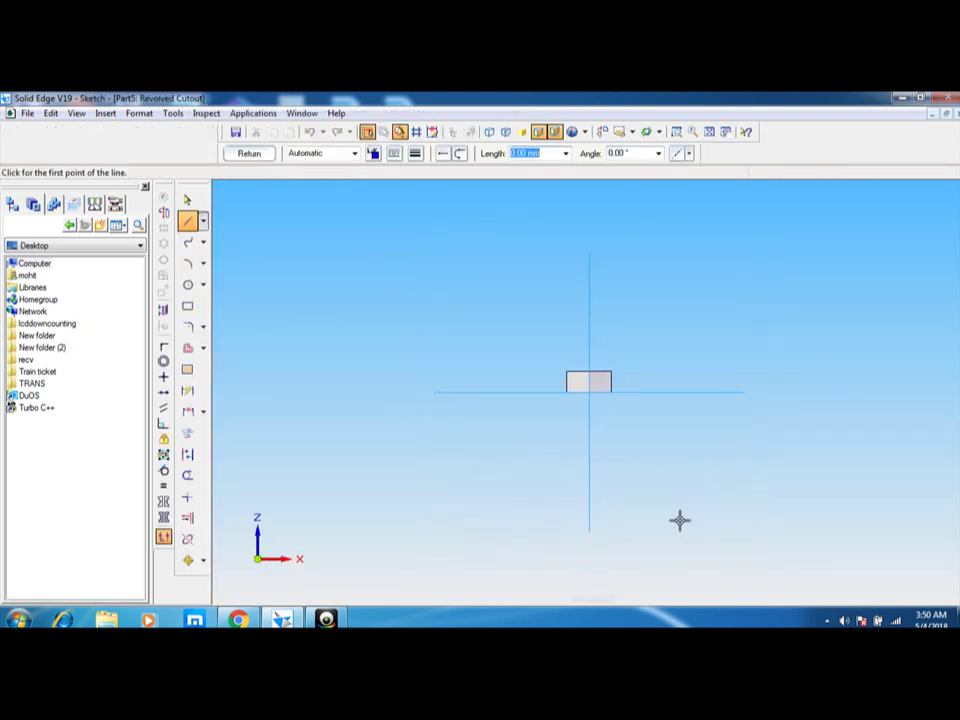
{"action": "left_click", "coordinate": [248, 156]}
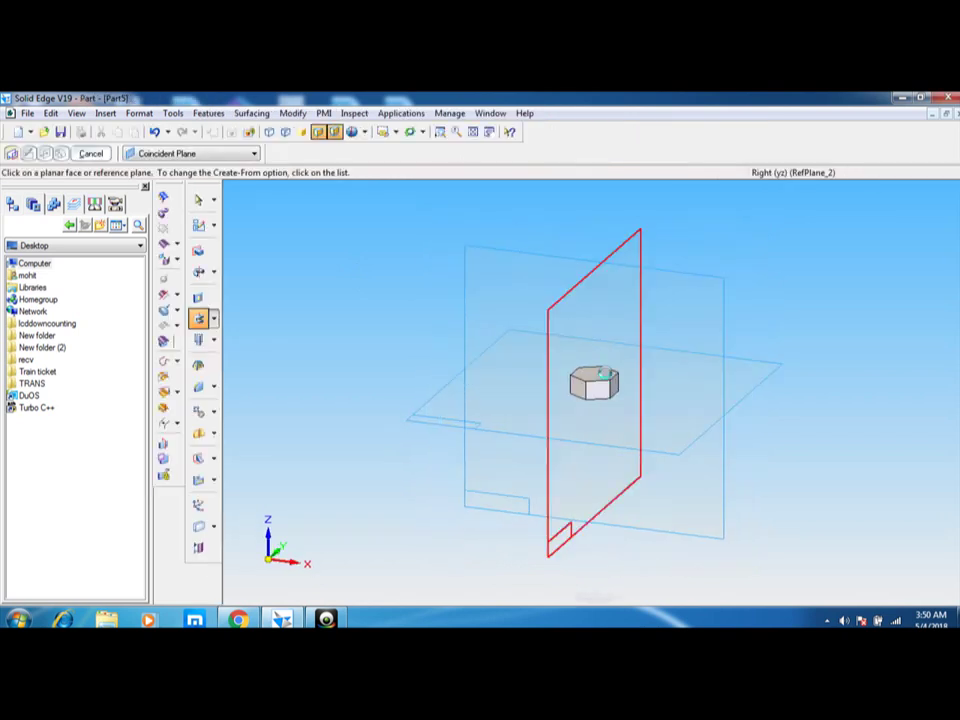
{"action": "left_click", "coordinate": [581, 493]}
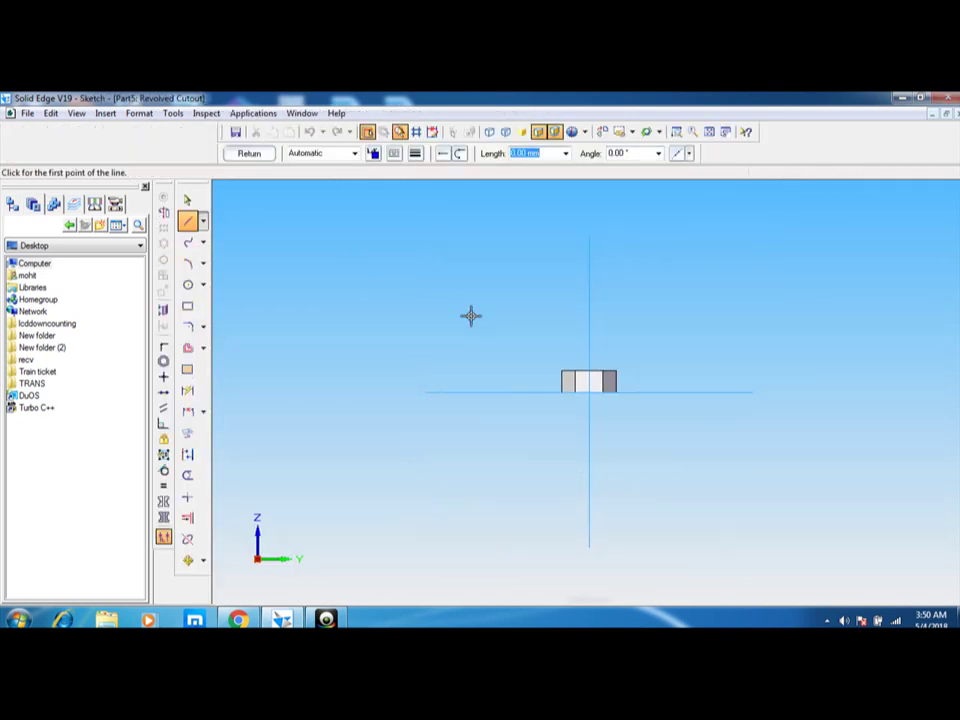
Step: Start a line on the lower edge of the hexagonal body, slightly inward from its left corner
{"action": "left_click", "coordinate": [647, 132]}
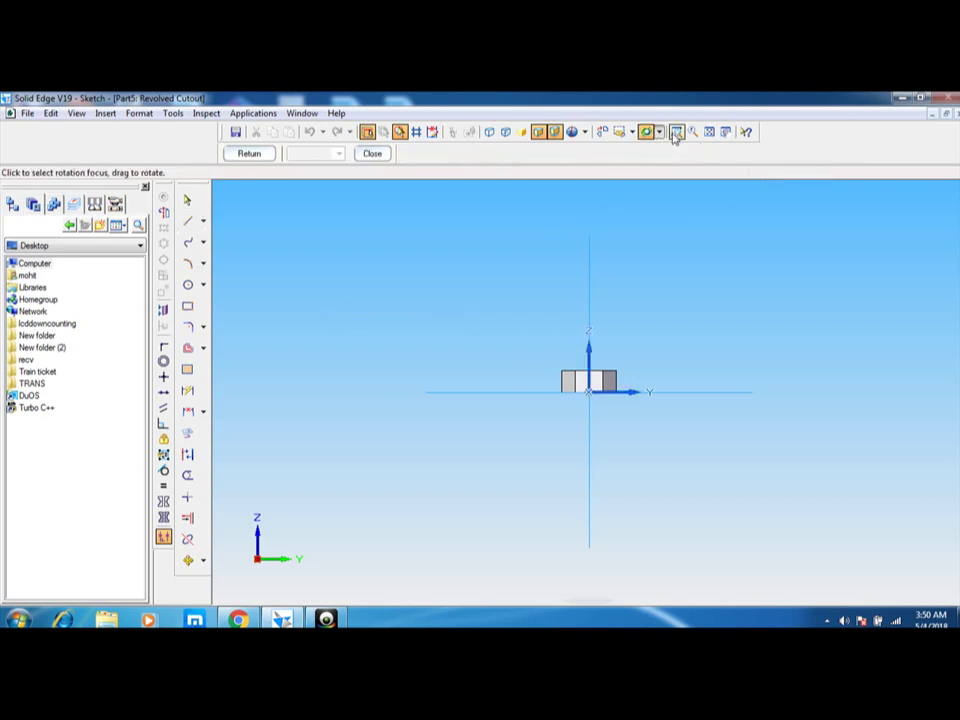
{"action": "left_click", "coordinate": [690, 133]}
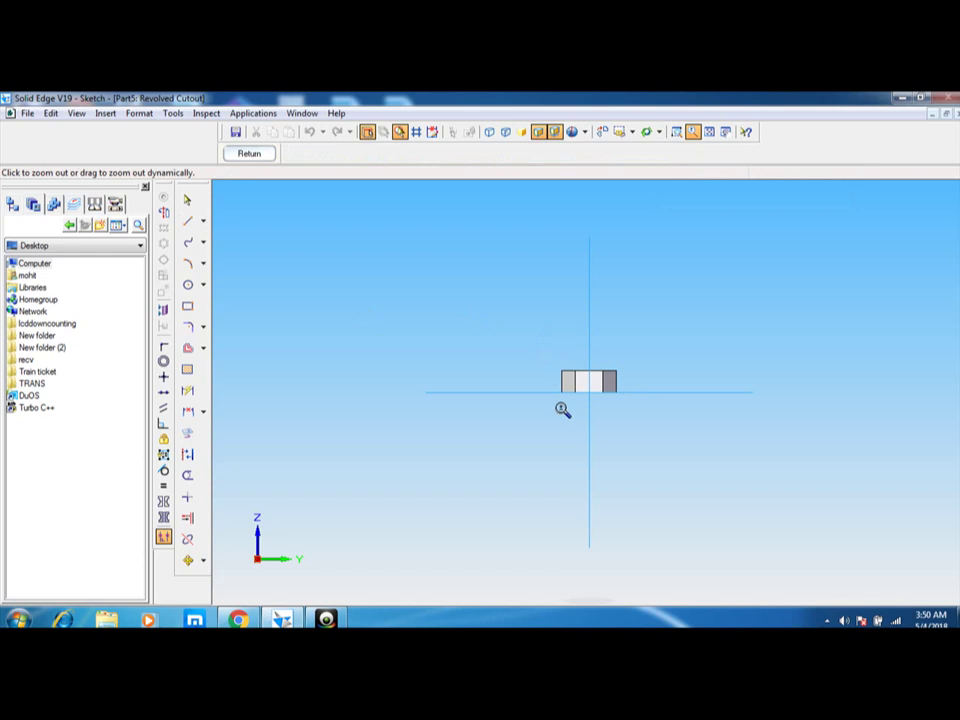
{"action": "left_click", "coordinate": [677, 131]}
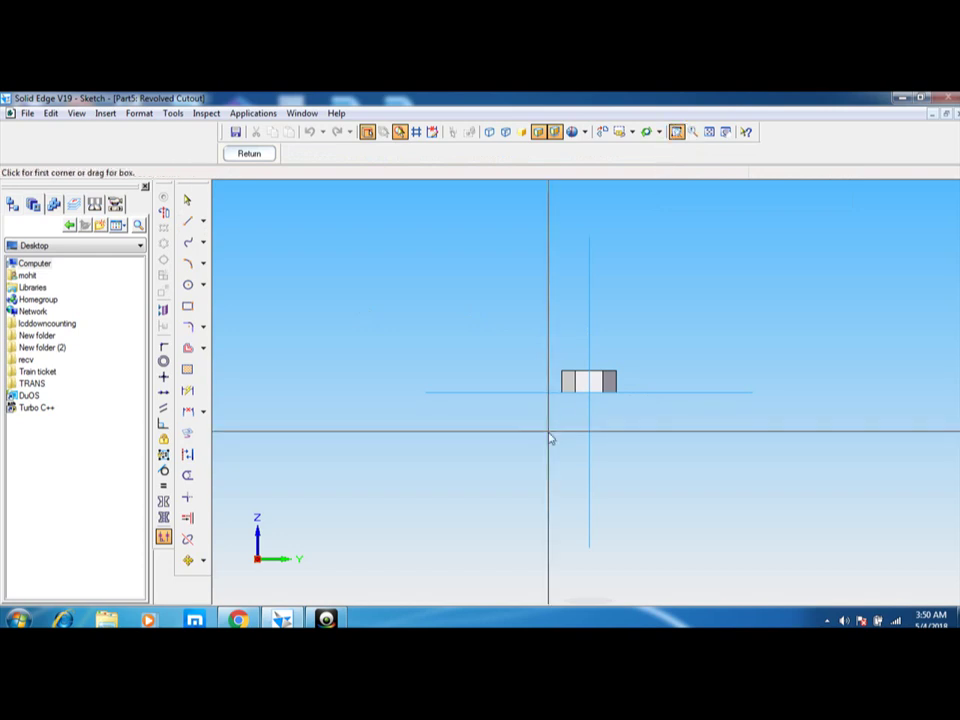
{"action": "mouse_move", "coordinate": [549, 432]}
{"action": "left_mouse_down"}
{"action": "mouse_move", "coordinate": [660, 343]}
{"action": "mouse_move", "coordinate": [474, 480]}
{"action": "left_mouse_up"}
{"action": "key", "text": "Escape"}
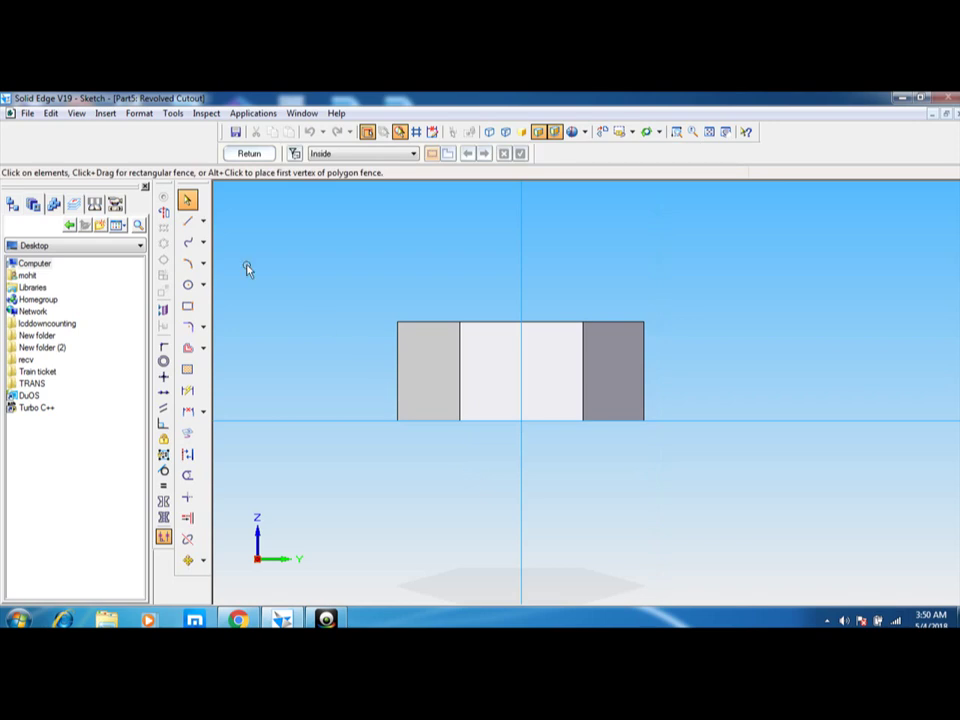
{"action": "left_click", "coordinate": [187, 220]}
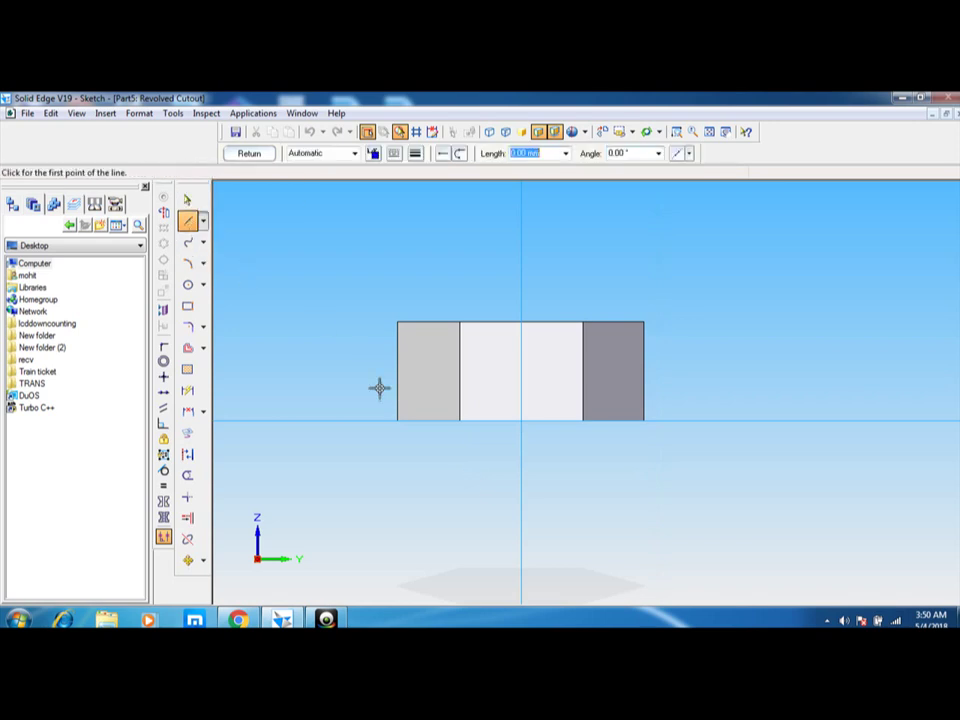
{"action": "left_click", "coordinate": [420, 422]}
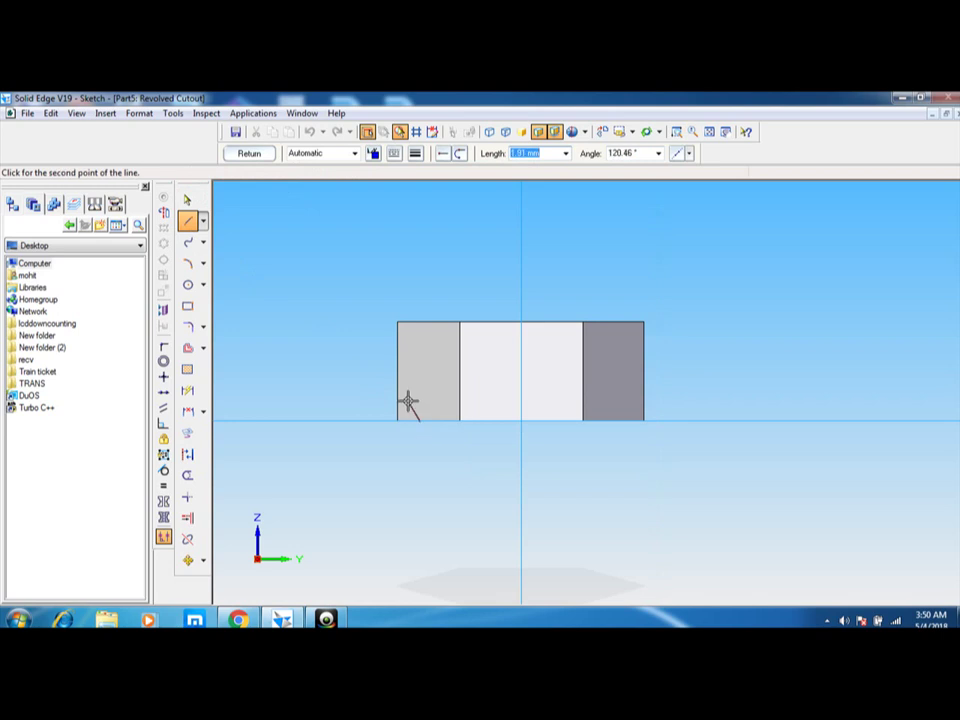
Step: Try angles of 60°, 120° and -60° for the line started on the body's lower edge
{"action": "key", "text": "Tab"}
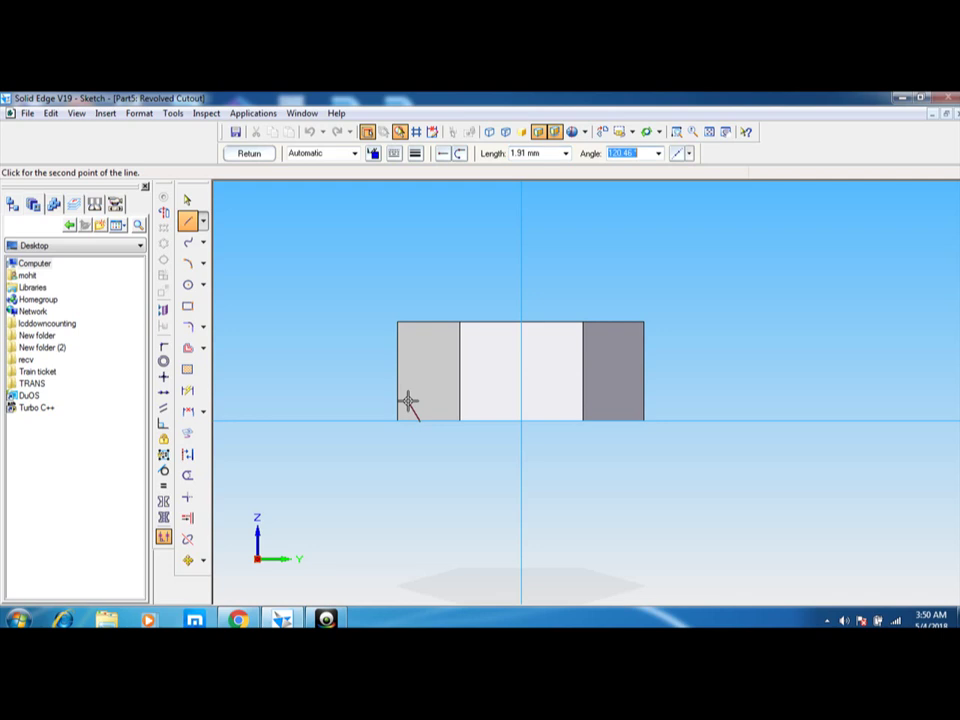
{"action": "type", "text": "60"}
{"action": "key", "text": "Tab"}
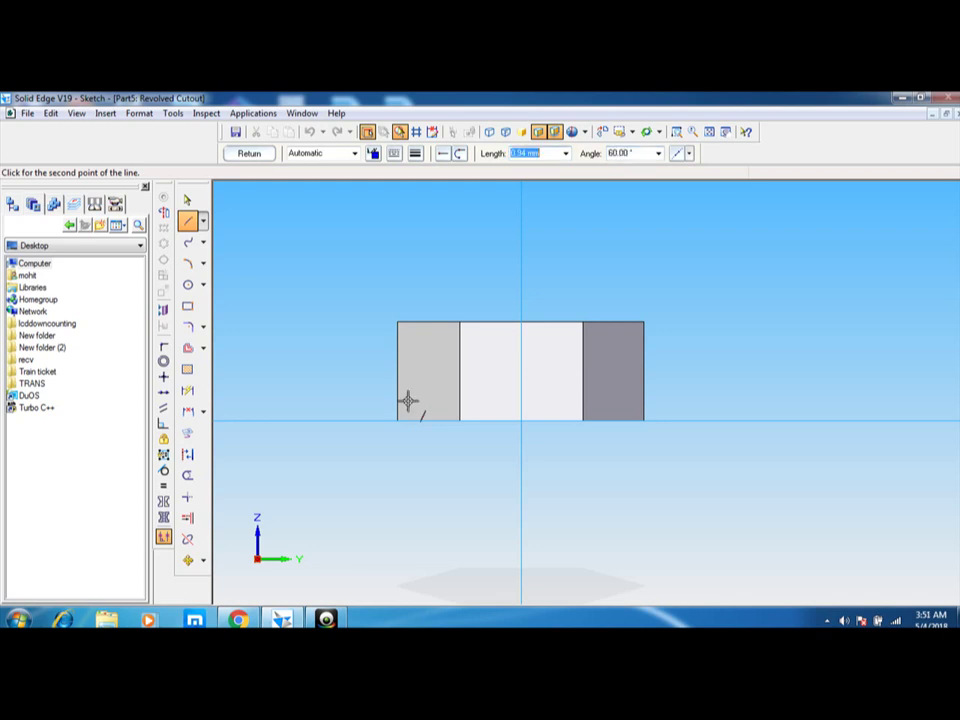
{"action": "type", "text": "1"}
{"action": "key", "text": "Tab"}
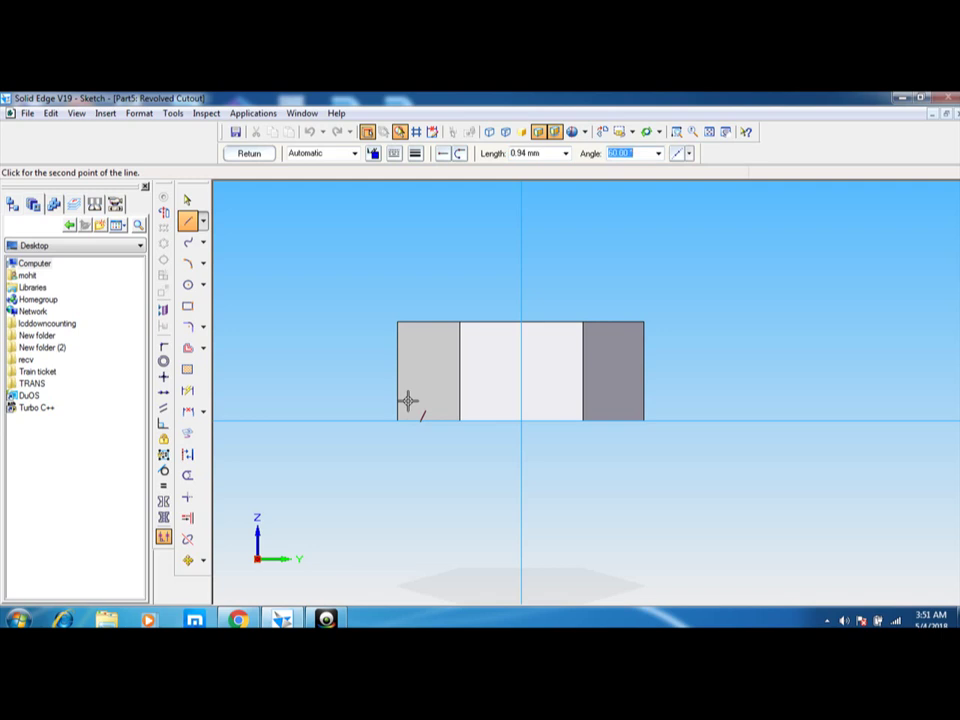
{"action": "type", "text": "00"}
{"action": "key", "text": "Tab"}
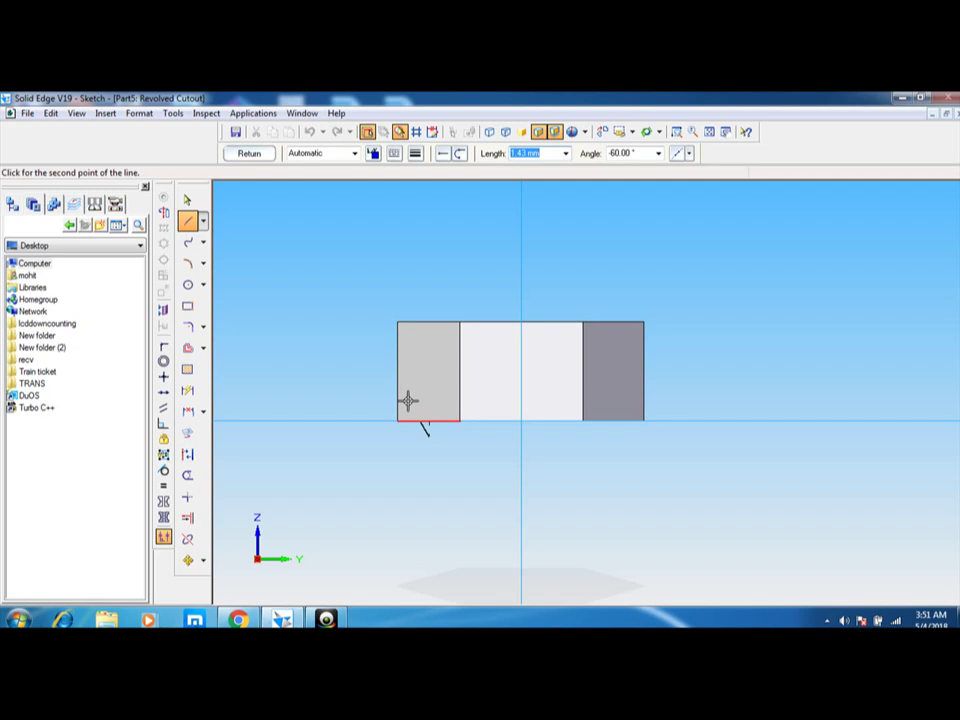
{"action": "key", "text": "Tab"}
{"action": "type", "text": "1"}
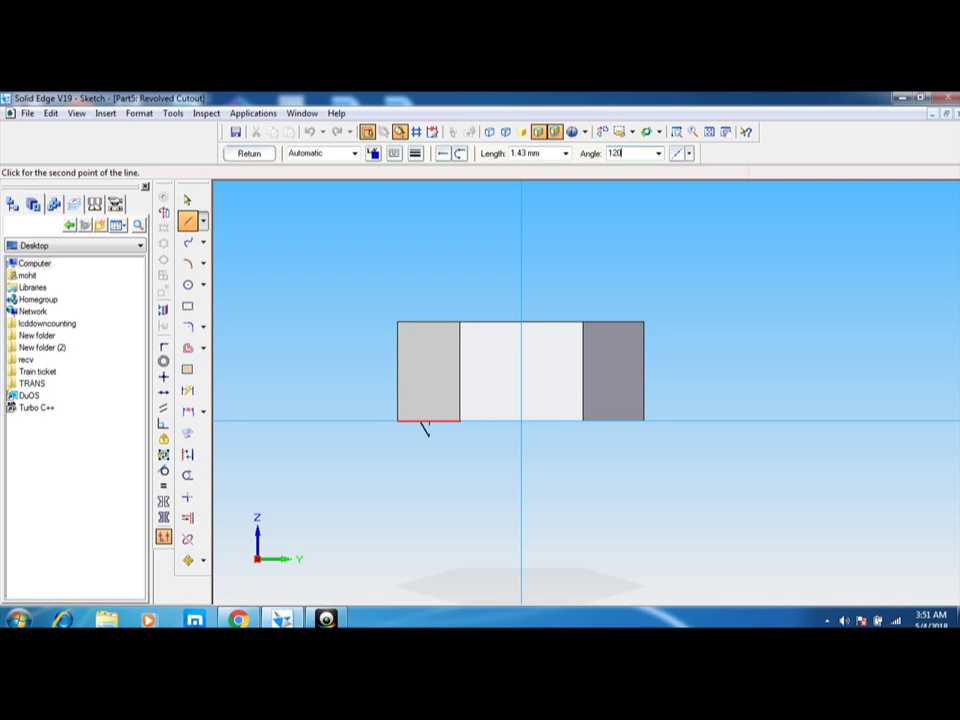
{"action": "type", "text": "20"}
{"action": "key", "text": "Tab"}
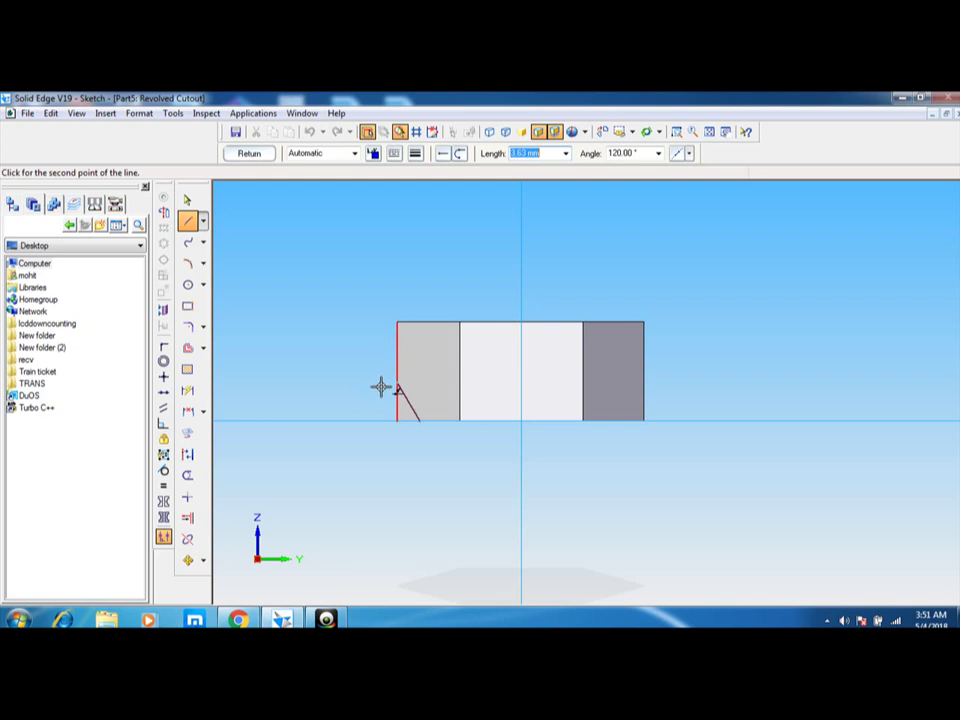
{"action": "key", "text": "Tab"}
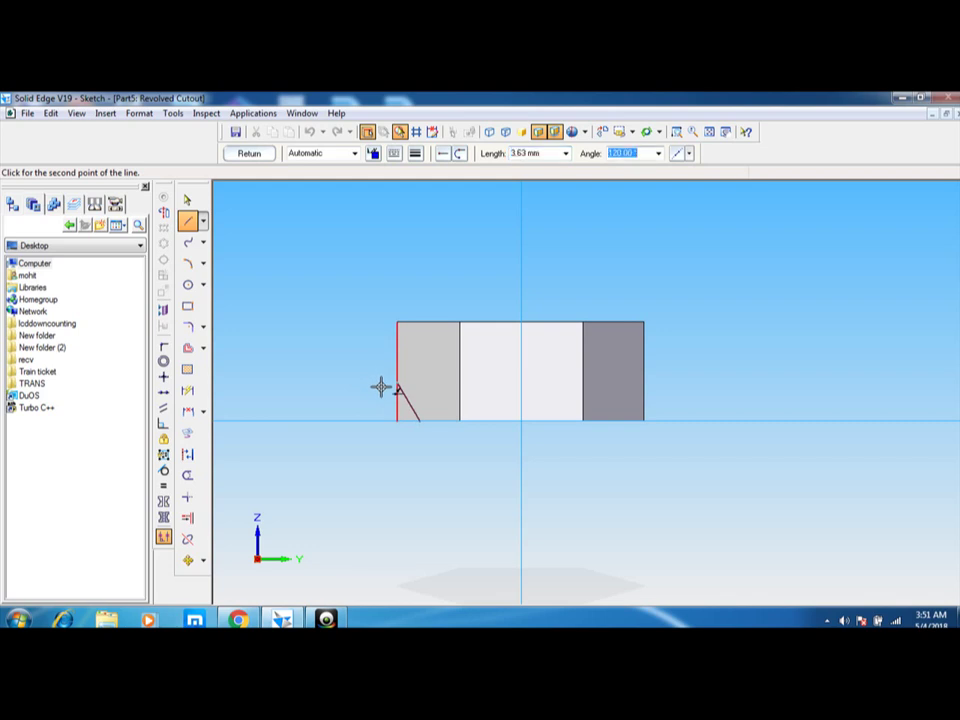
{"action": "key", "text": "BackSpace"}
{"action": "type", "text": "-60"}
{"action": "key", "text": "Tab"}
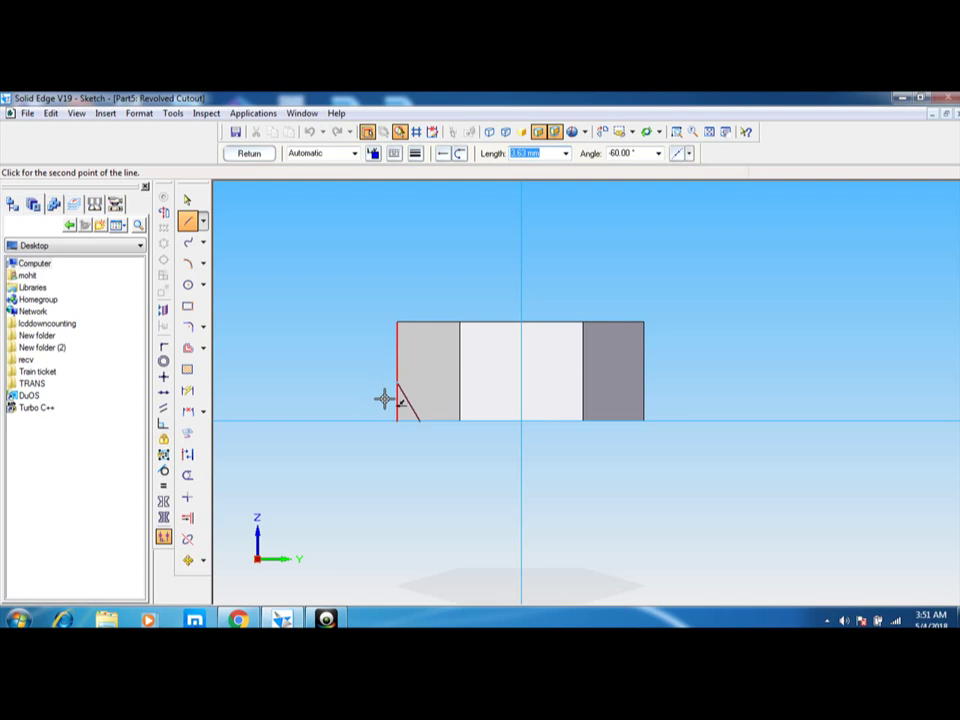
Step: Set the line's angle to -30° and end it outside the body's left side, about 4.5 mm long
{"action": "key", "text": "Tab"}
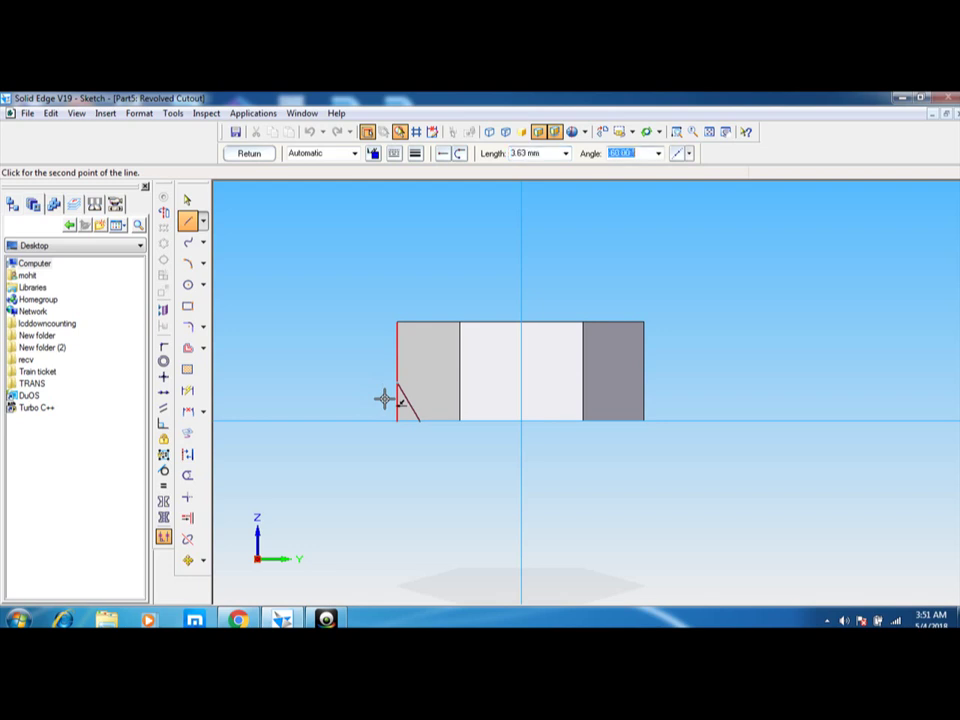
{"action": "key", "text": "BackSpace"}
{"action": "type", "text": "-30"}
{"action": "key", "text": "Tab"}
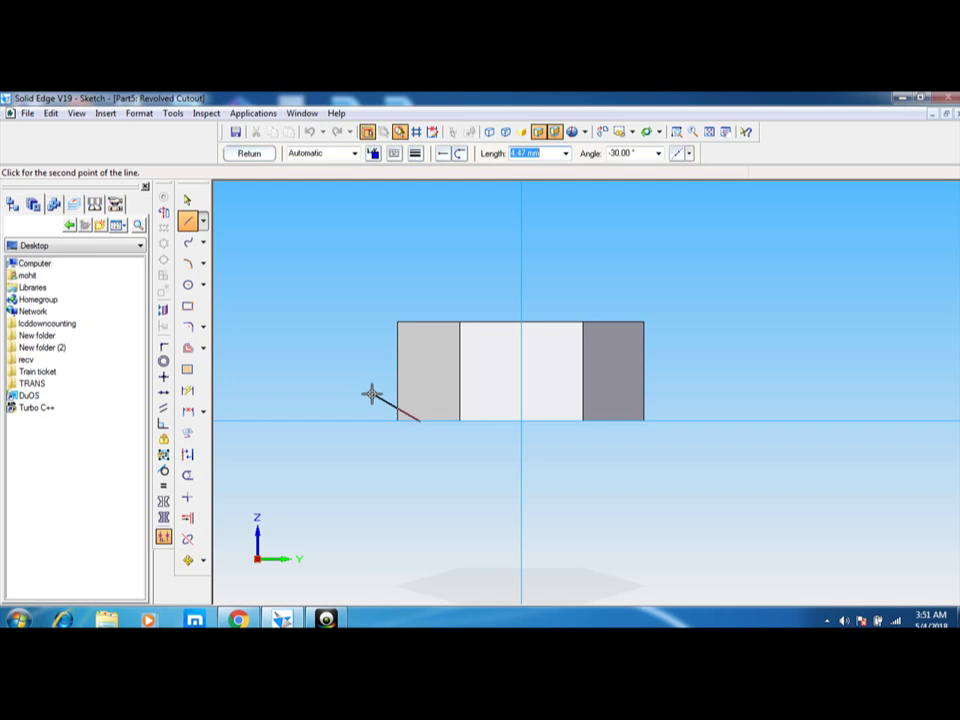
{"action": "left_click", "coordinate": [369, 394]}
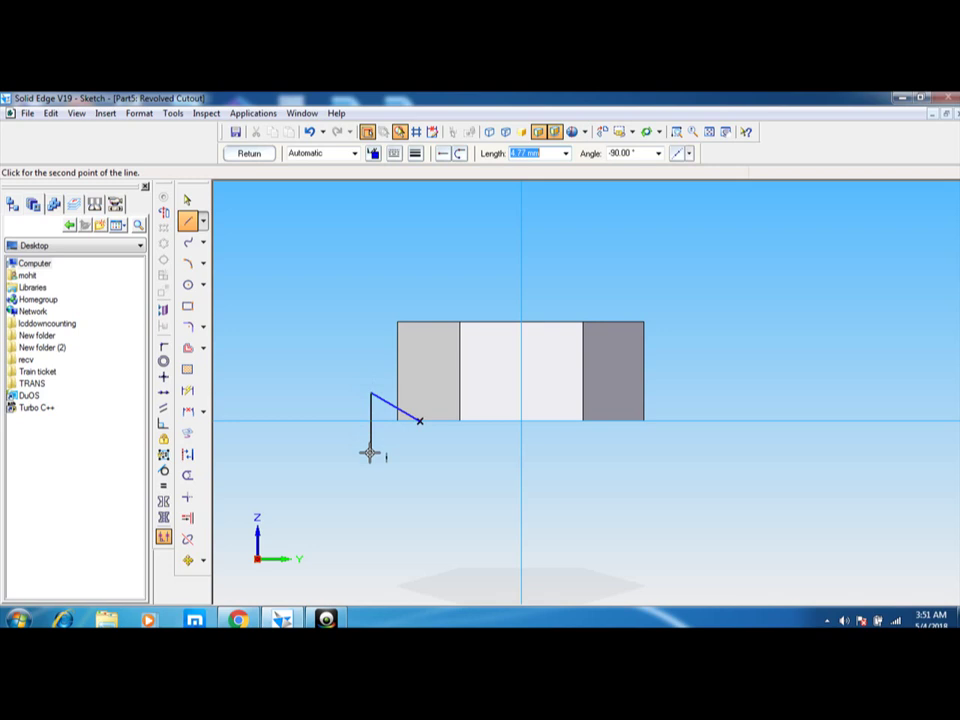
Step: Close the cutting profile with a vertical line about 4.8 mm down, a horizontal line below the body and a vertical line up to the start point
{"action": "left_click", "coordinate": [371, 452]}
{"action": "left_click", "coordinate": [420, 452]}
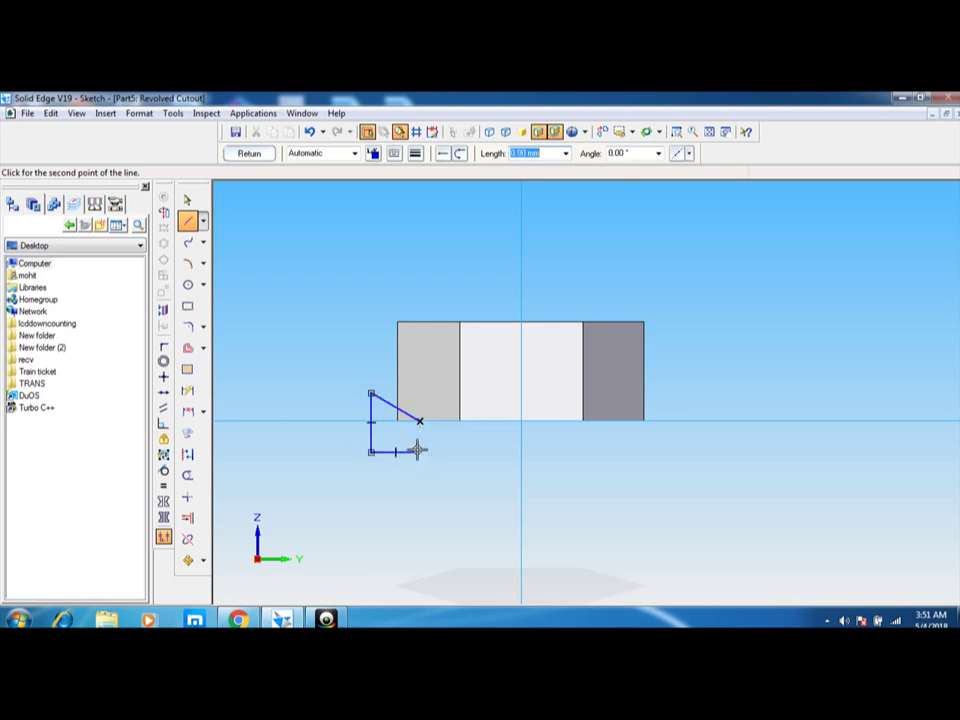
{"action": "left_click", "coordinate": [420, 422]}
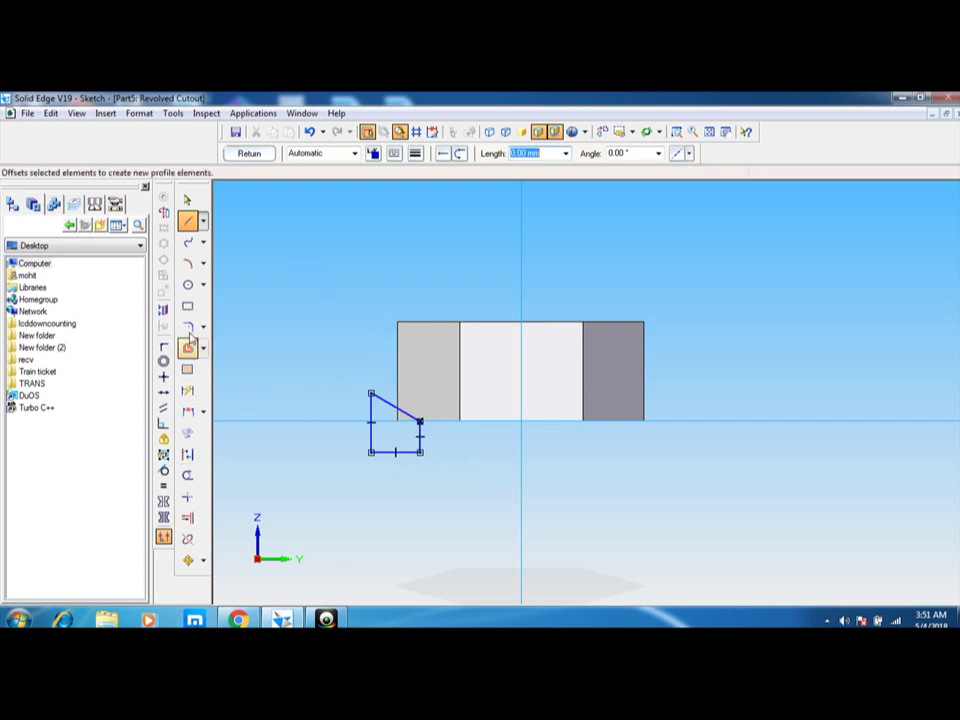
{"action": "left_click", "coordinate": [188, 562]}
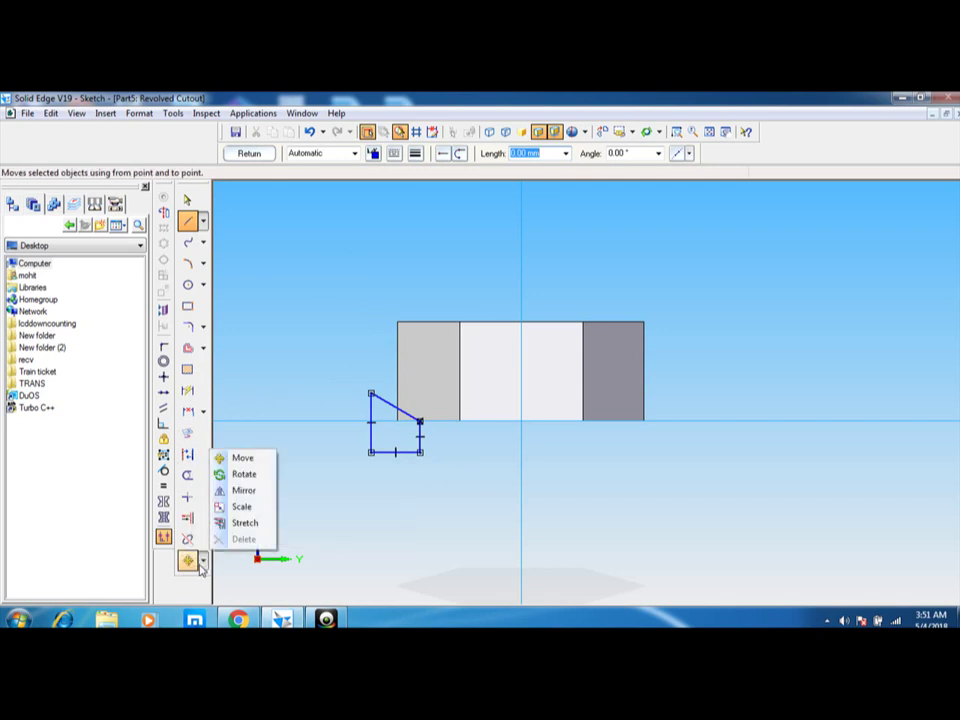
{"action": "left_click", "coordinate": [243, 490]}
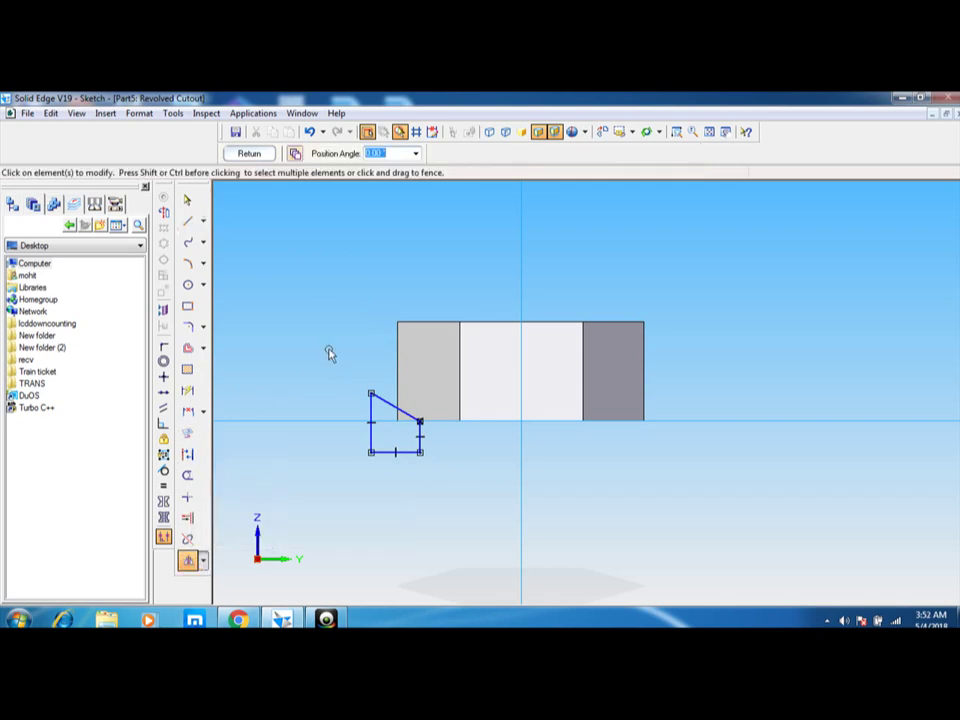
{"action": "key", "text": "ctrl+a"}
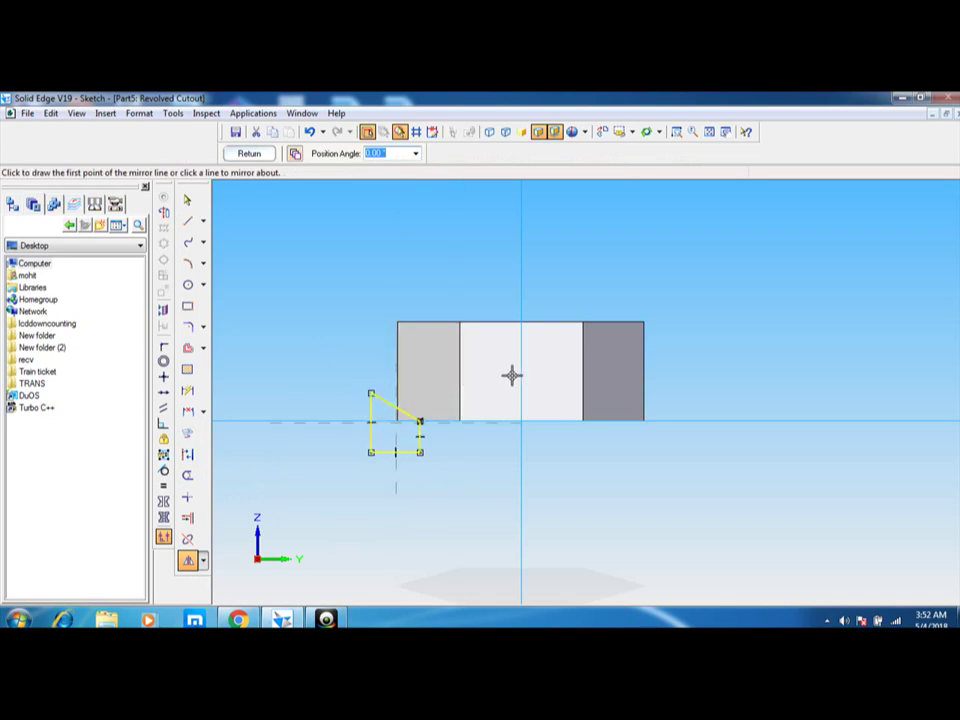
Step: Draw a horizontal mirror line about 12.7 mm long at the body's mid-height, from the vertical centre plane to beyond the left side
{"action": "left_click", "coordinate": [188, 220]}
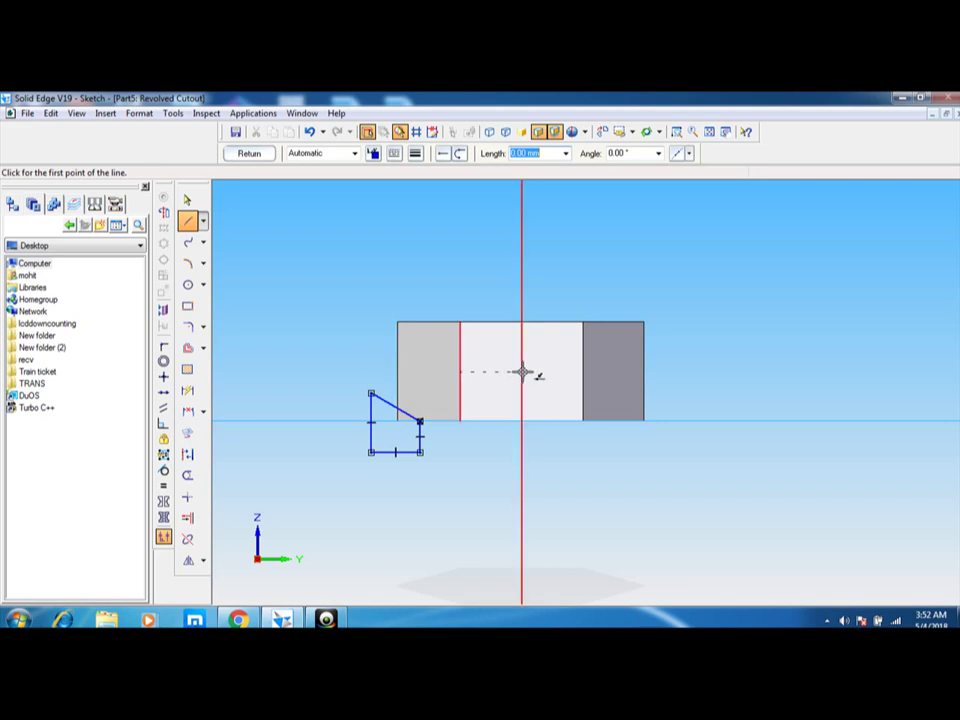
{"action": "left_click", "coordinate": [521, 372]}
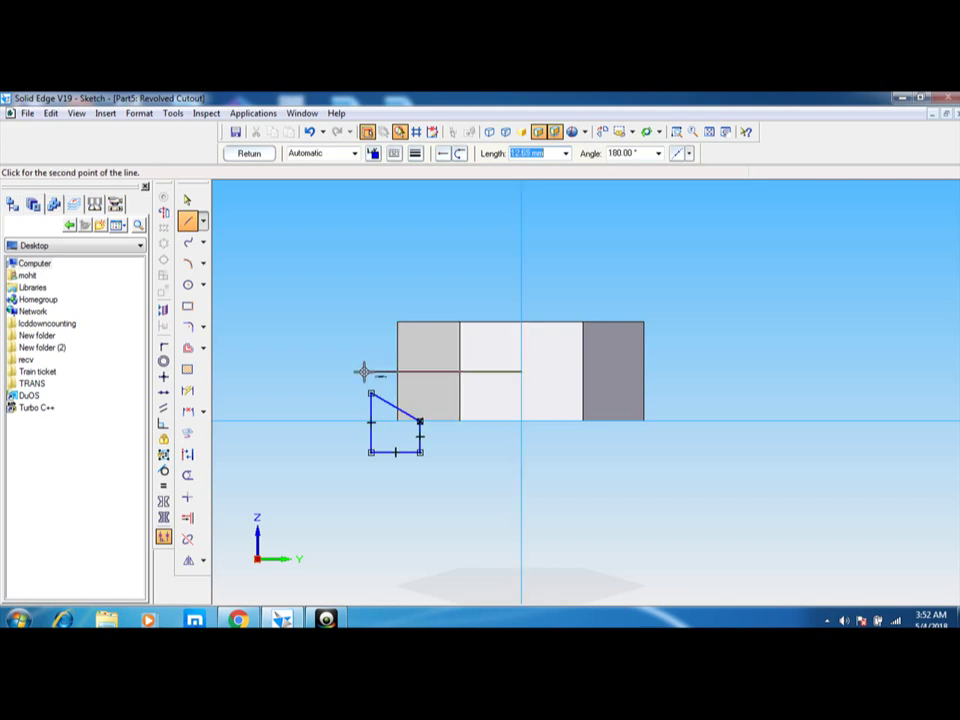
{"action": "left_click", "coordinate": [363, 372]}
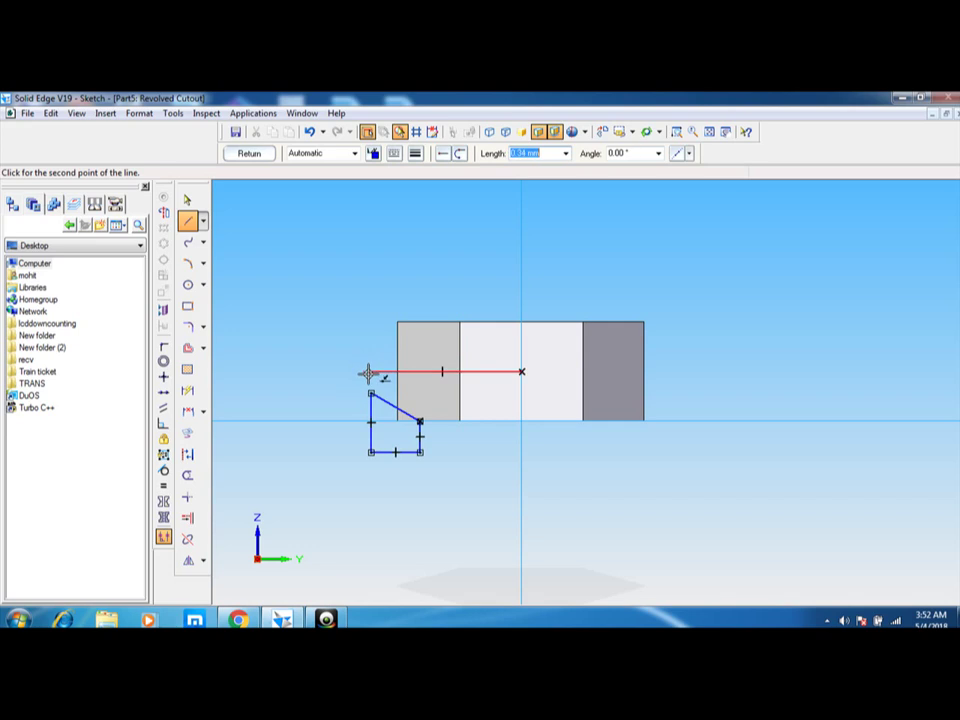
{"action": "key", "text": "Escape"}
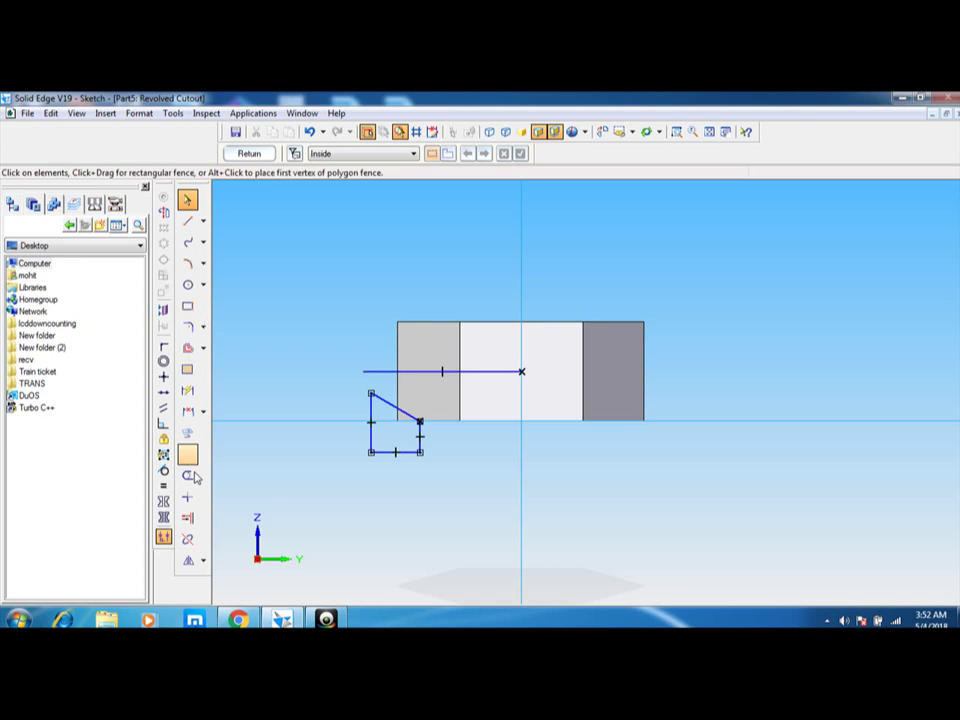
Step: Mirror a copy of the four-sided cutting profile about the horizontal mid-height line
{"action": "left_click", "coordinate": [188, 560]}
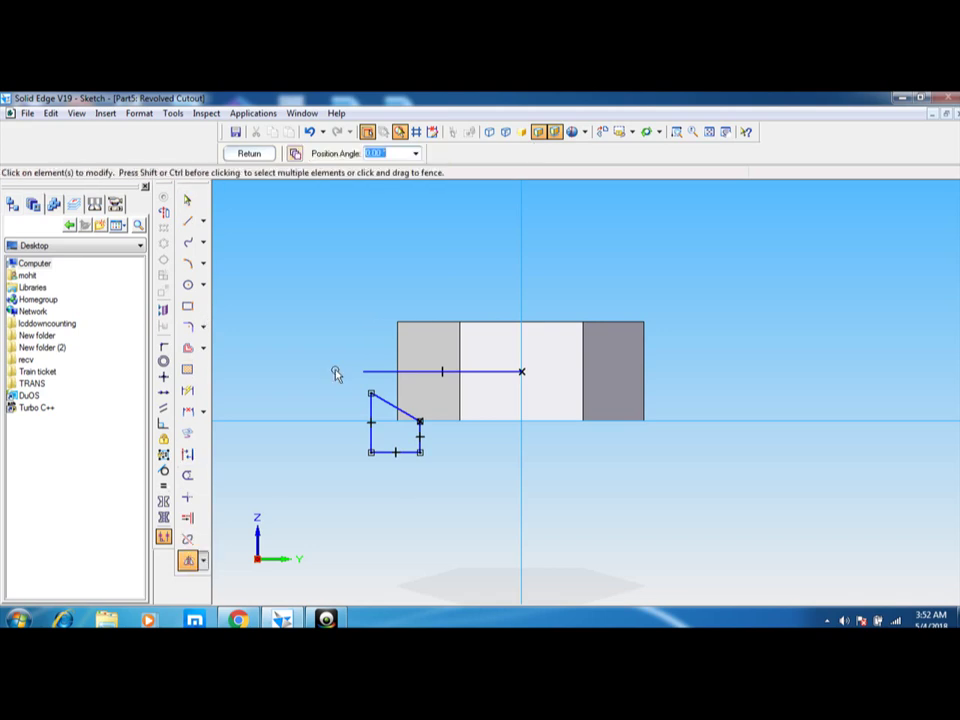
{"action": "left_click_drag", "start_coordinate": [437, 468], "coordinate": [360, 385]}
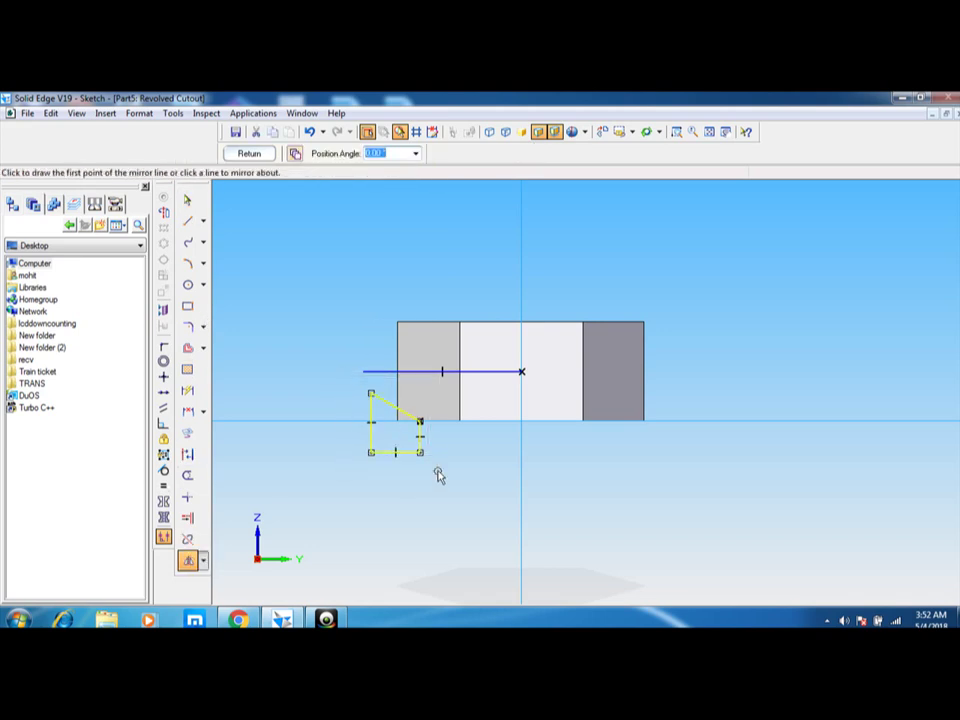
{"action": "left_click", "coordinate": [424, 371]}
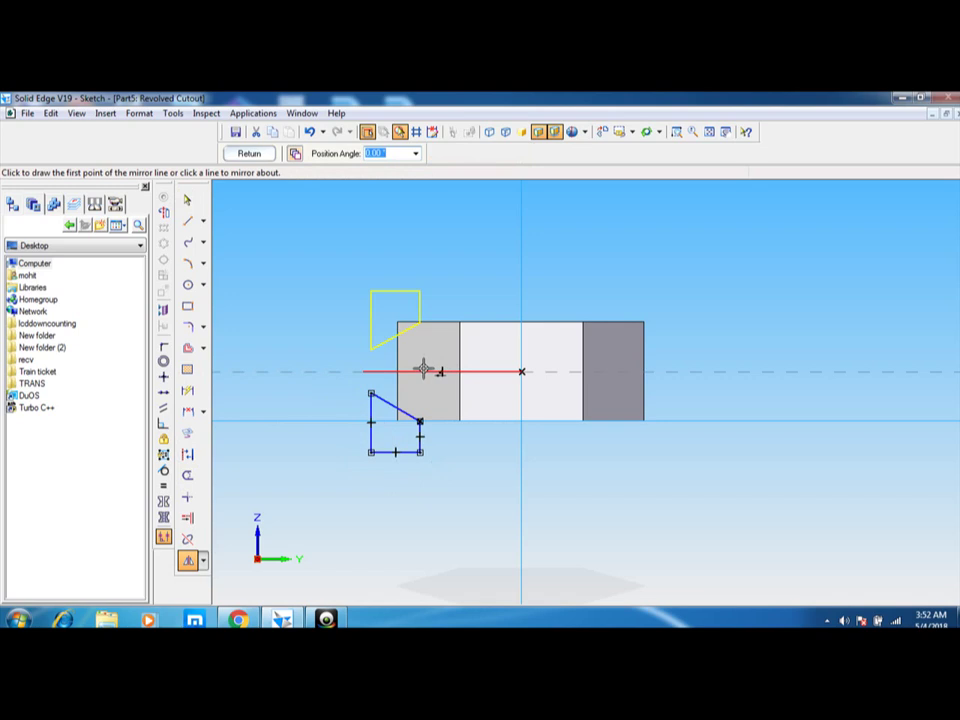
{"action": "left_click", "coordinate": [463, 523]}
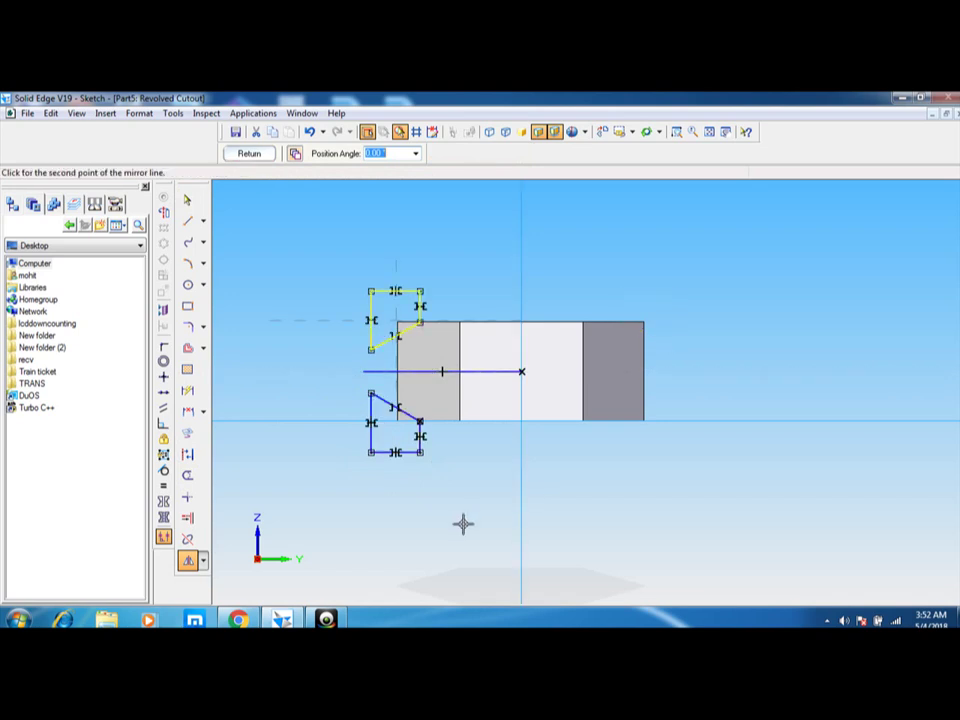
{"action": "left_click", "coordinate": [216, 296]}
Step: Delete the horizontal mirror line at the body's mid-height
{"action": "left_click", "coordinate": [187, 202]}
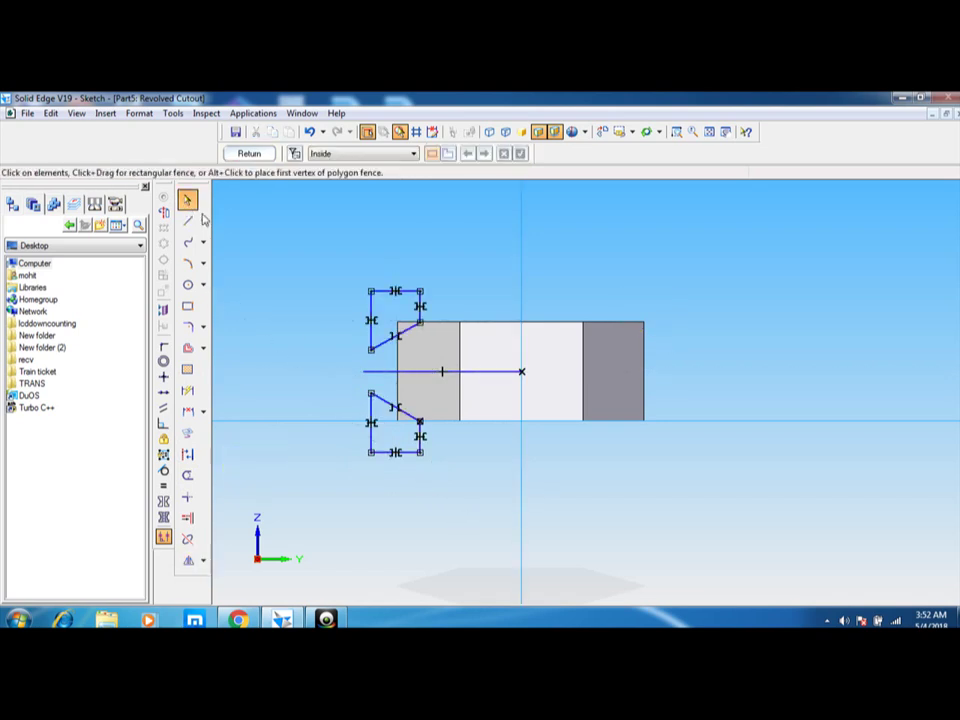
{"action": "left_click", "coordinate": [488, 373]}
{"action": "key", "text": "Delete"}
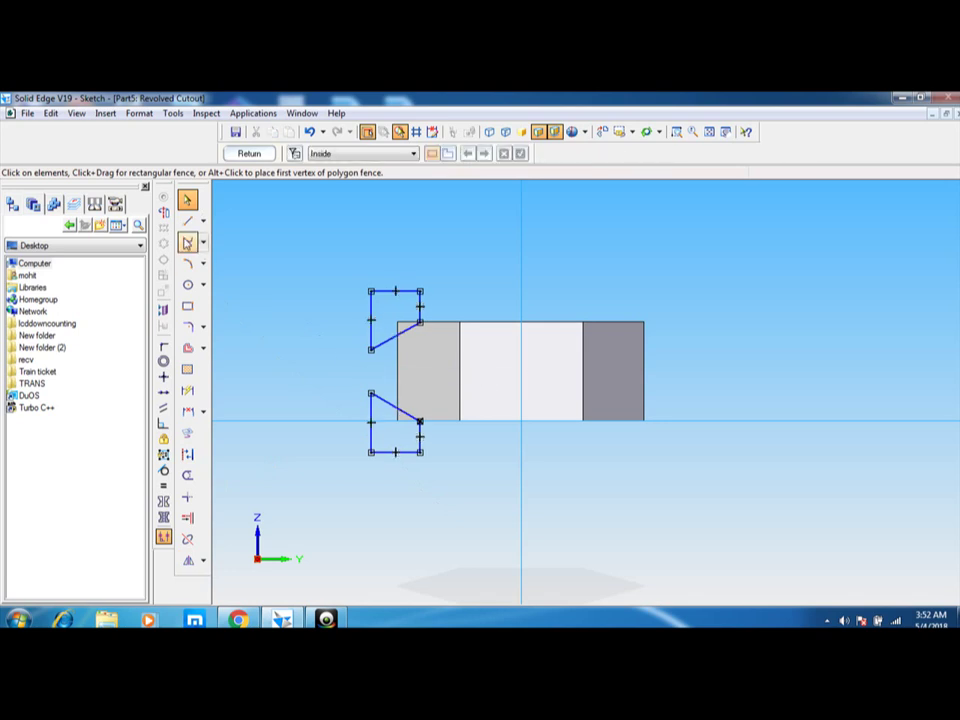
Step: Draw a vertical line along the body's centre, extending from below the lower profile to above the upper one
{"action": "left_click", "coordinate": [187, 220]}
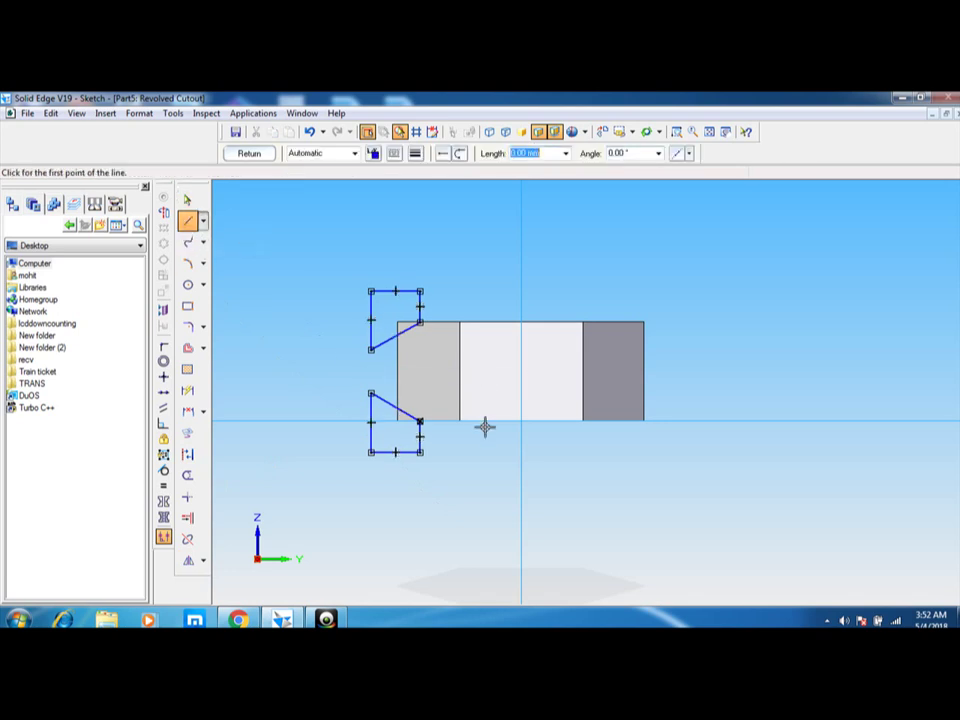
{"action": "left_click", "coordinate": [522, 484]}
{"action": "left_click", "coordinate": [521, 262]}
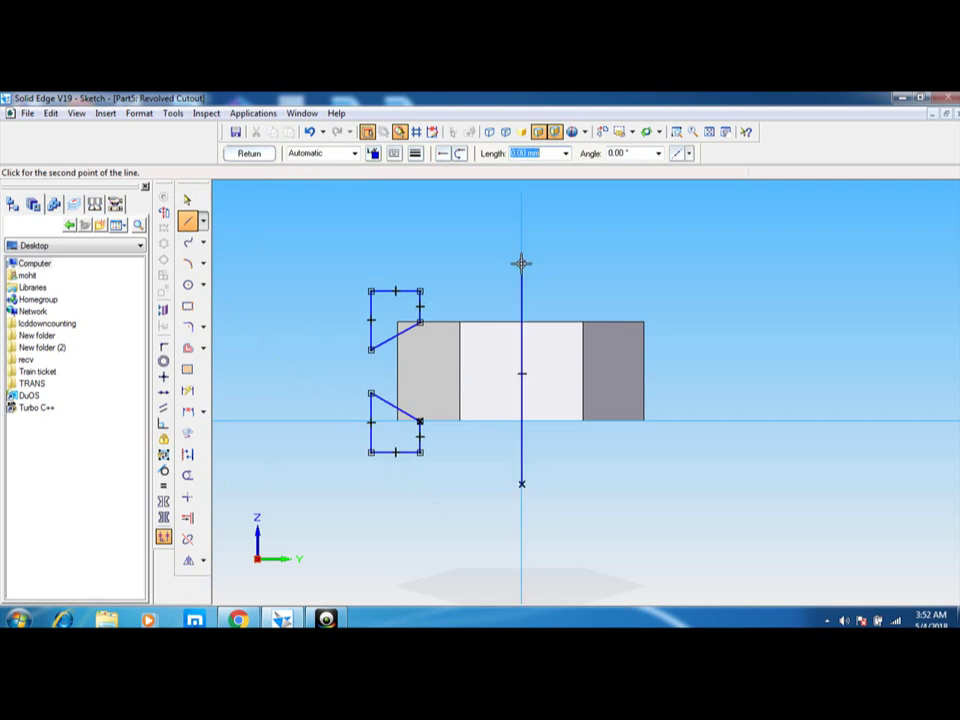
{"action": "left_click", "coordinate": [187, 200]}
Step: Revolve the two corner-cutting profiles 360° about the vertical centre line to cut the hexagonal body's corners
{"action": "left_click", "coordinate": [164, 213]}
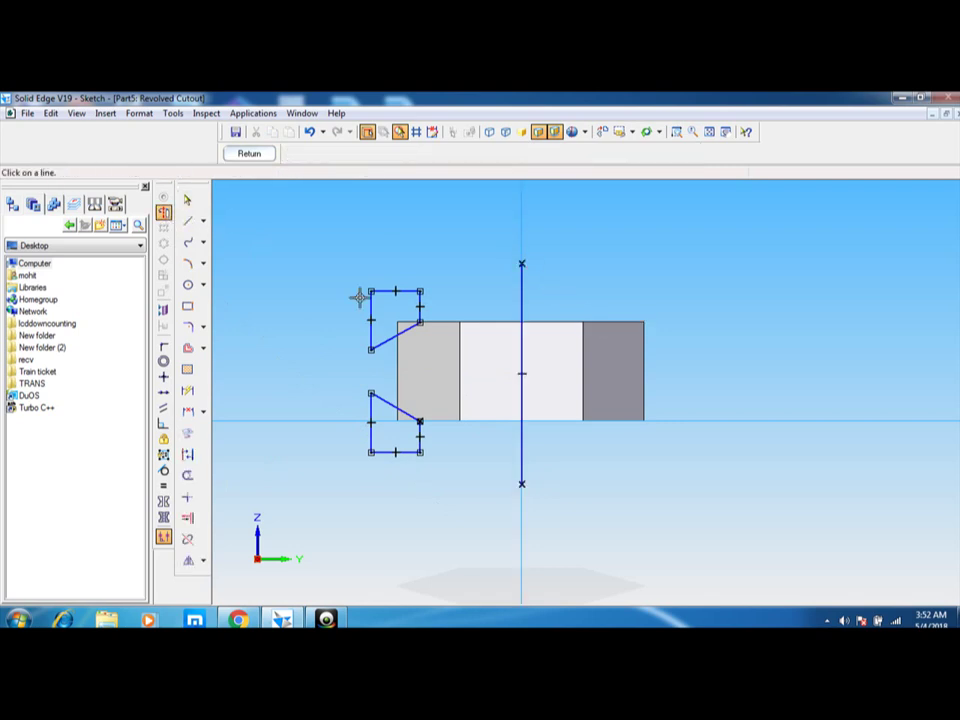
{"action": "left_click", "coordinate": [522, 405]}
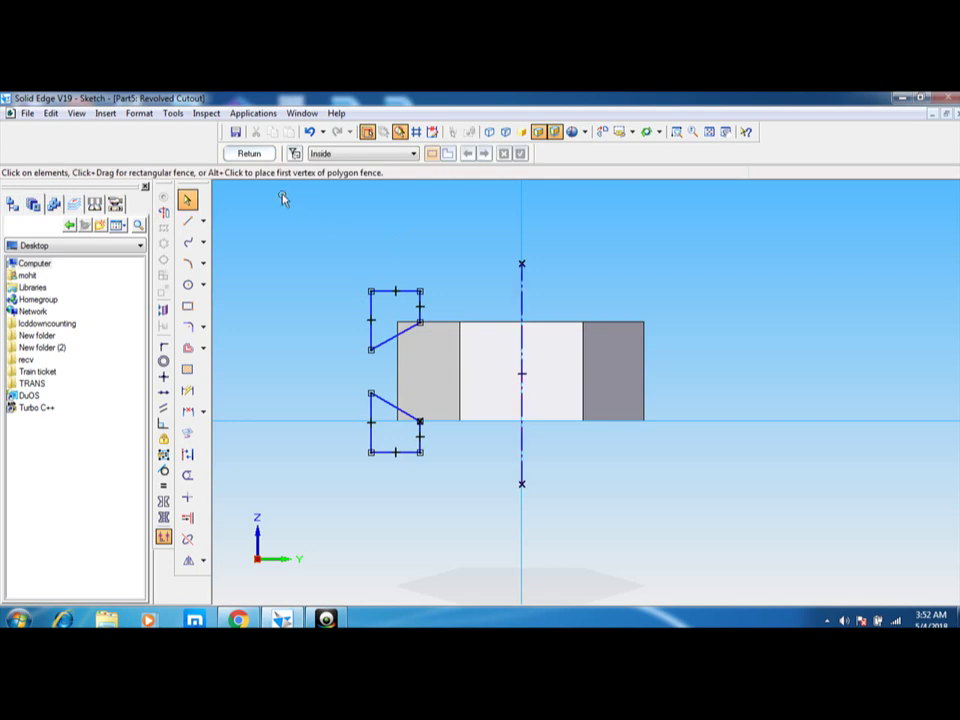
{"action": "left_click", "coordinate": [248, 154]}
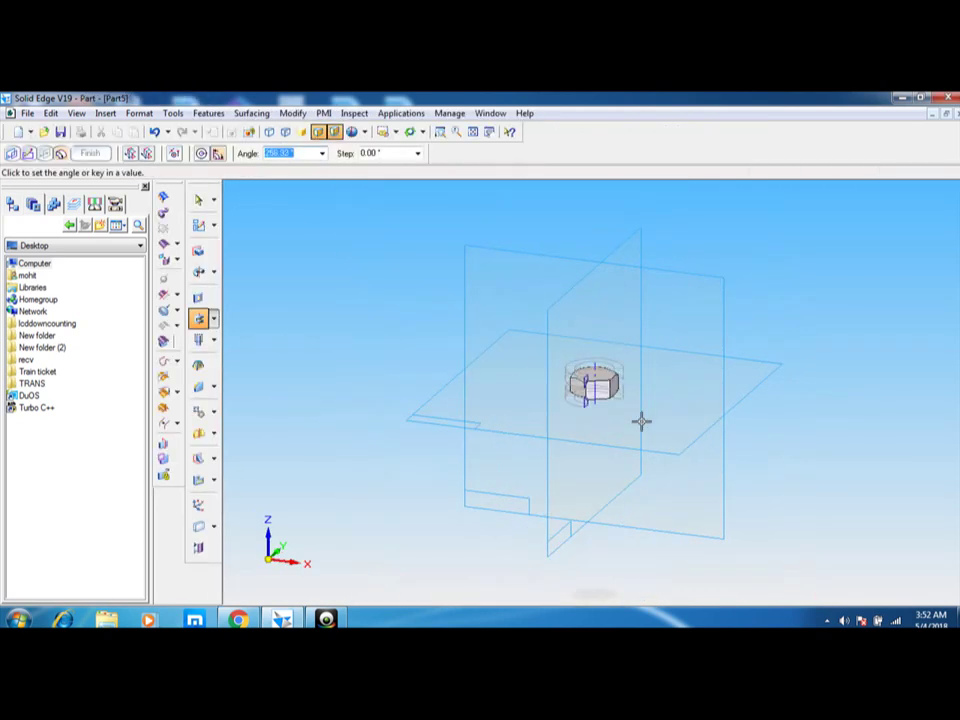
{"action": "type", "text": "360"}
{"action": "key", "text": "Return"}
{"action": "left_click", "coordinate": [605, 423]}
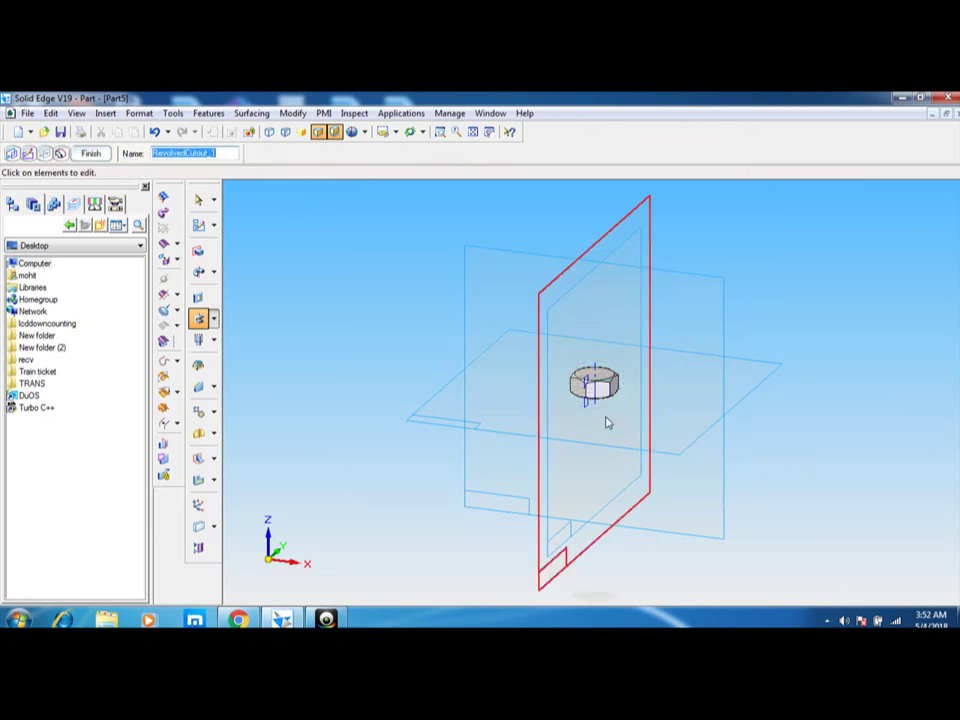
{"action": "left_click", "coordinate": [409, 132]}
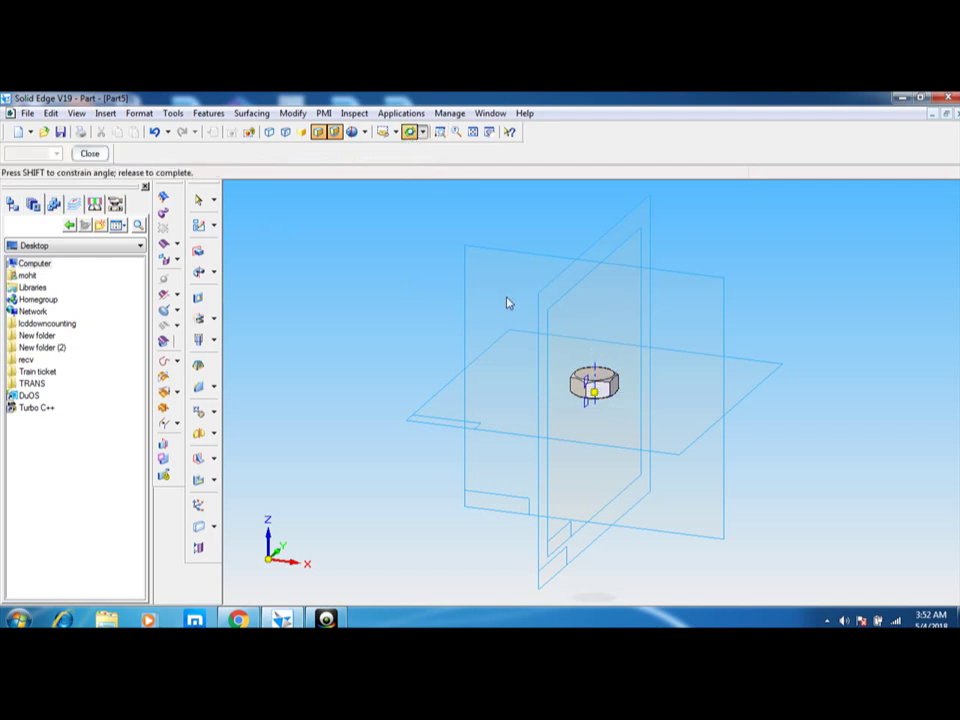
{"action": "left_click_drag", "start_coordinate": [508, 303], "coordinate": [378, 348]}
{"action": "left_click", "coordinate": [198, 200]}
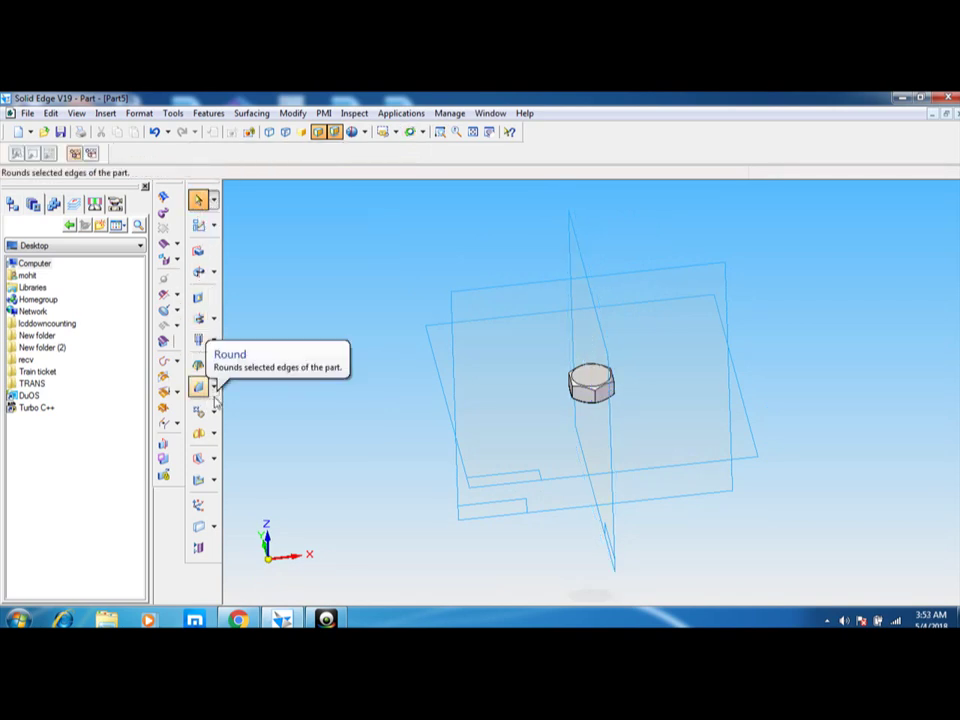
Step: Configure a new Hole feature as threaded with a standard M10 thread running to the hole extent
{"action": "left_click", "coordinate": [213, 340]}
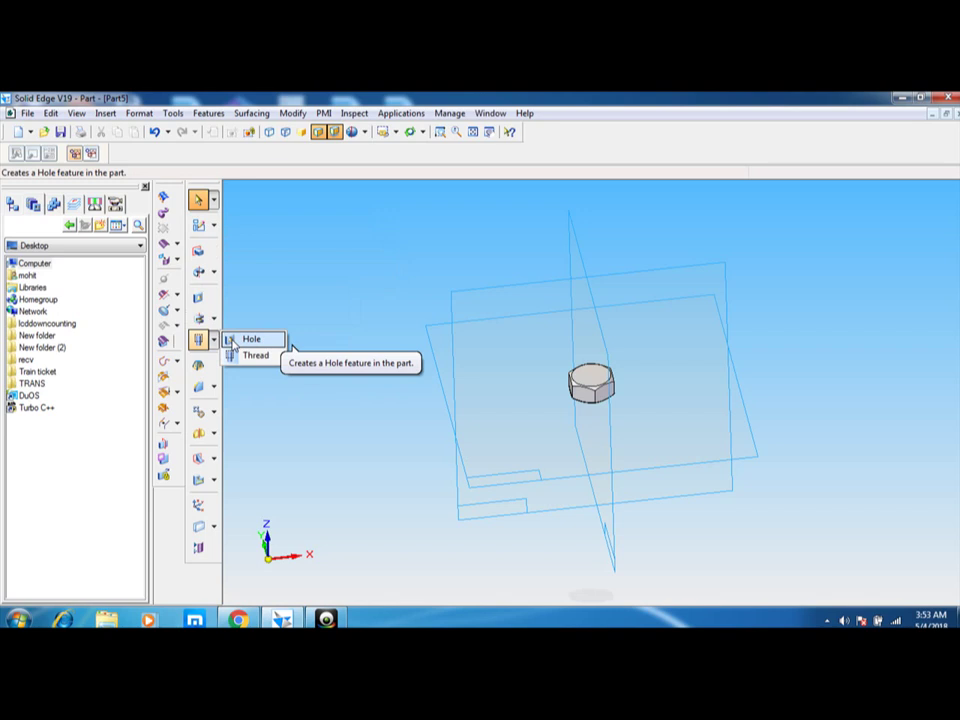
{"action": "left_click", "coordinate": [240, 340]}
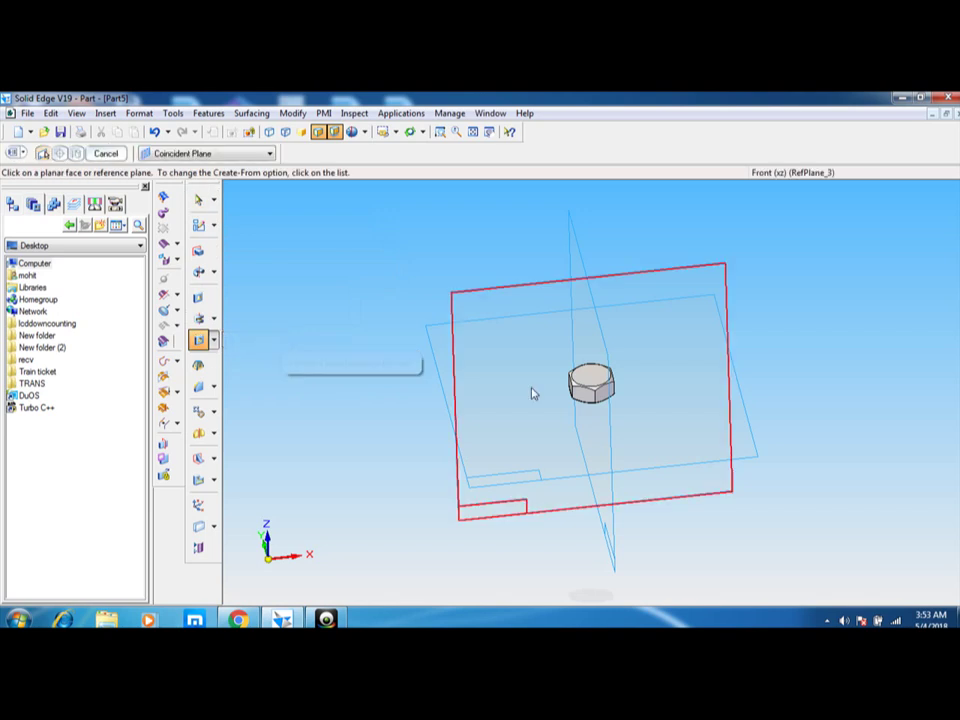
{"action": "left_click", "coordinate": [598, 378]}
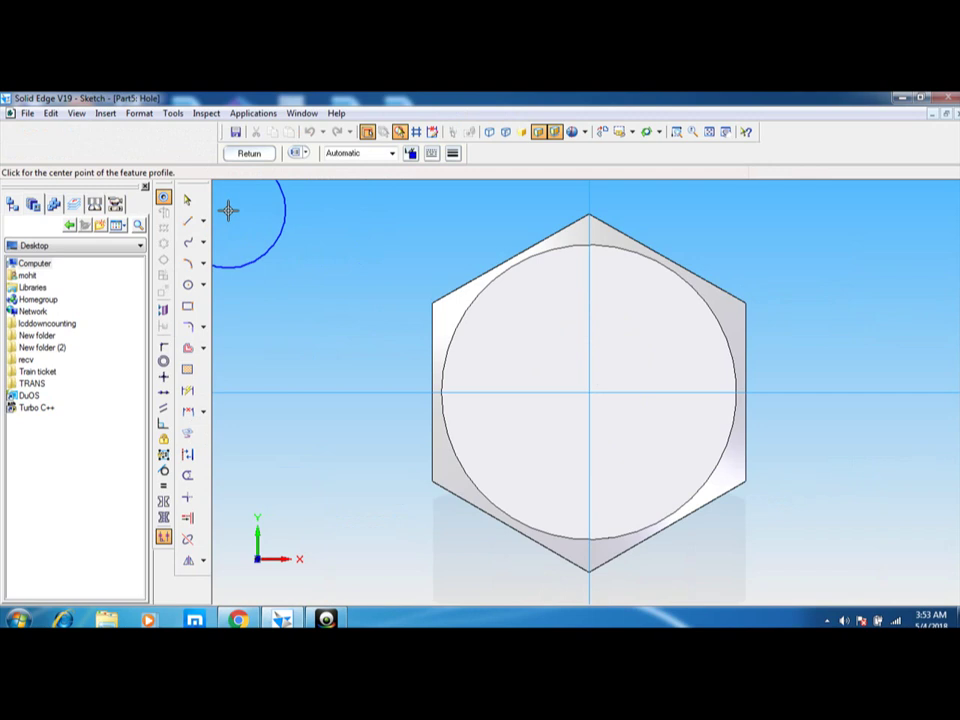
{"action": "left_click", "coordinate": [251, 156]}
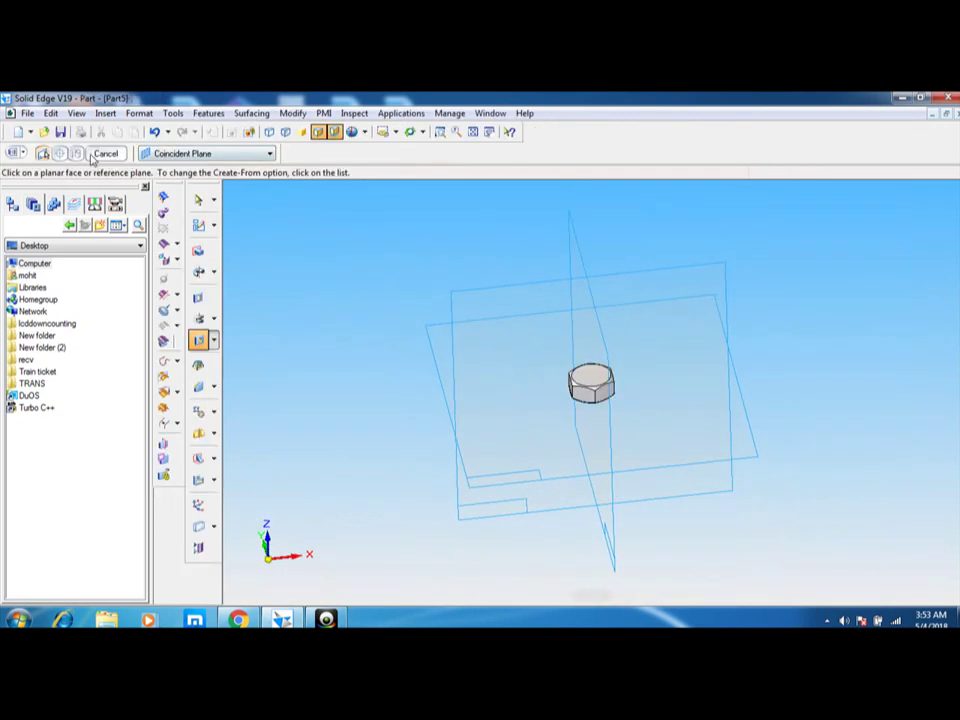
{"action": "left_click", "coordinate": [13, 153]}
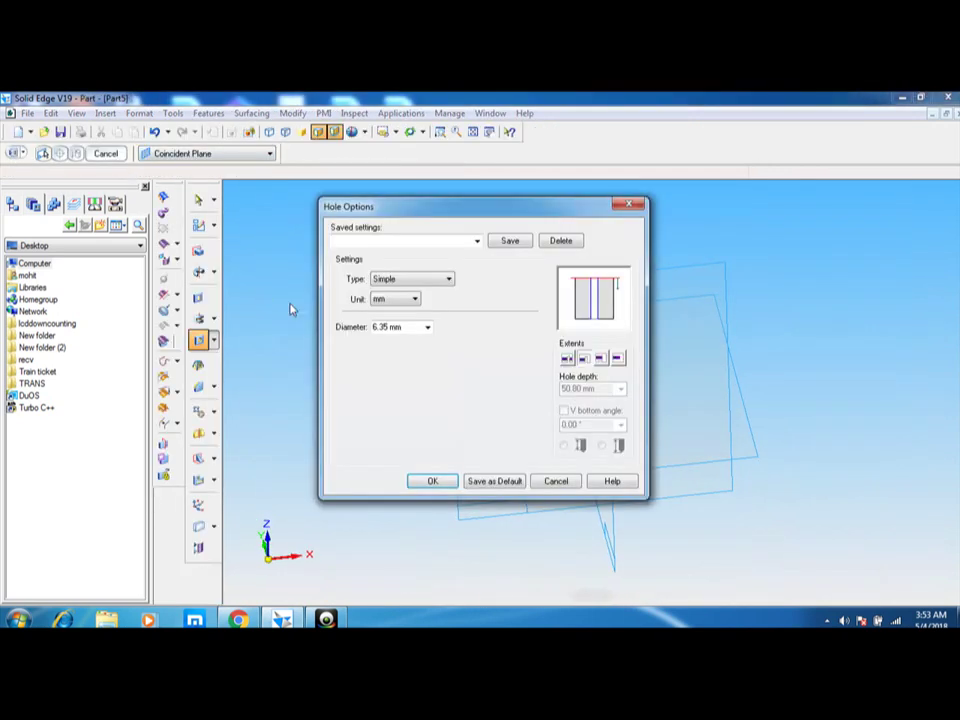
{"action": "left_click", "coordinate": [411, 280]}
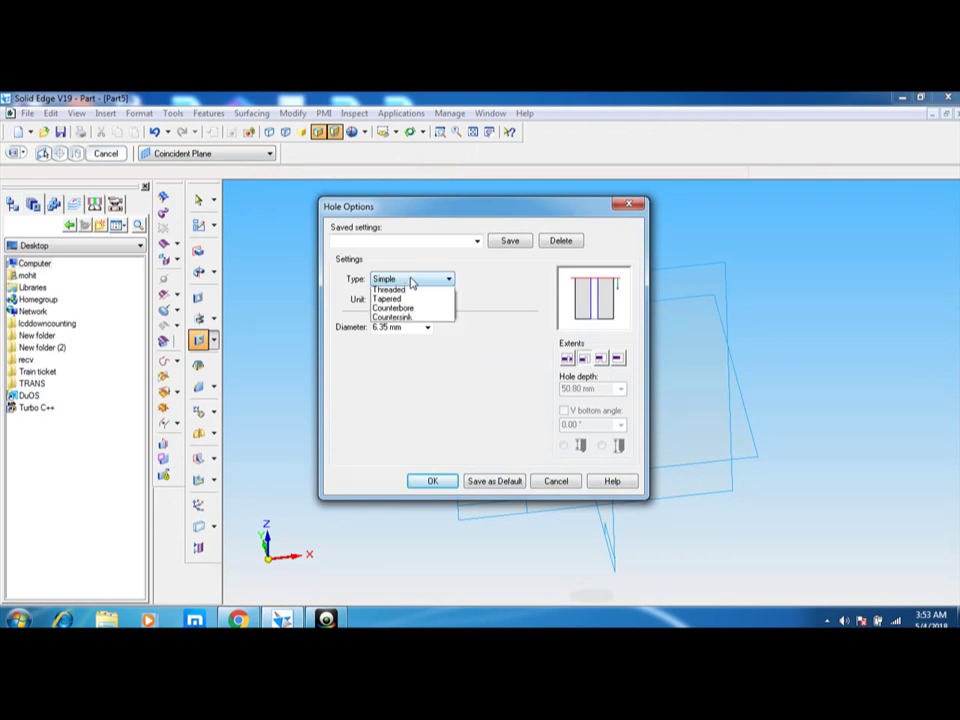
{"action": "left_click", "coordinate": [400, 293]}
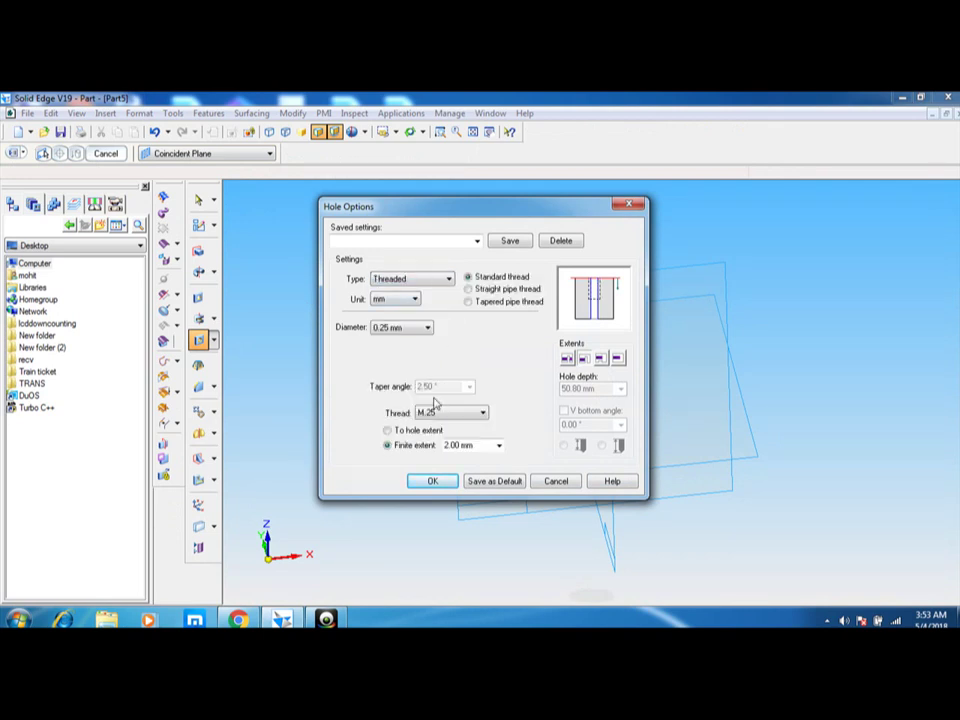
{"action": "left_click", "coordinate": [437, 413]}
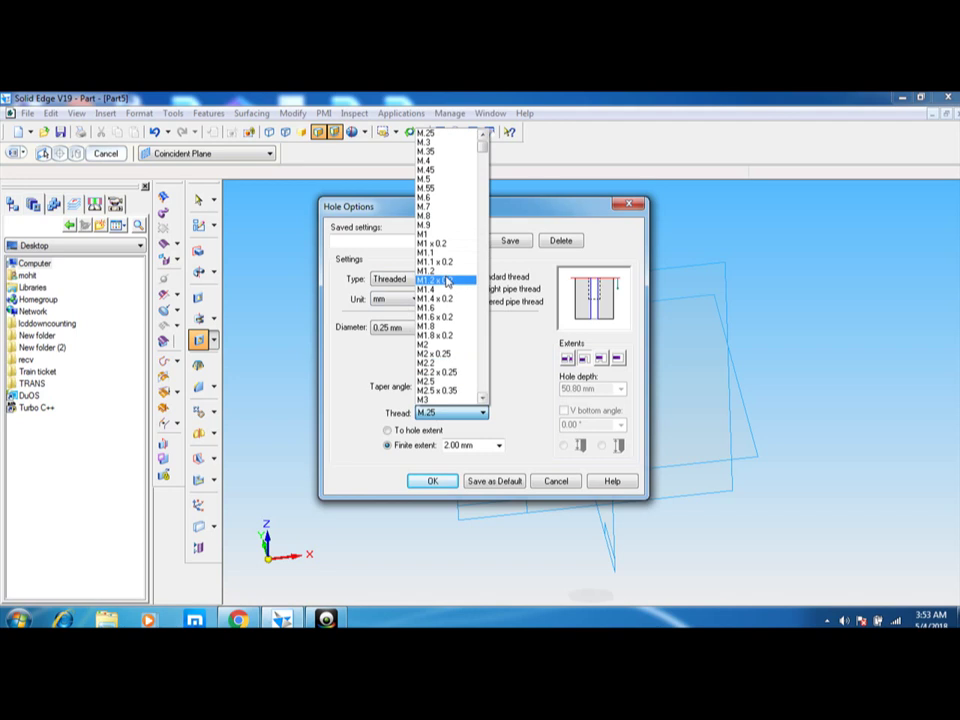
{"action": "left_click_drag", "start_coordinate": [481, 150], "coordinate": [478, 180]}
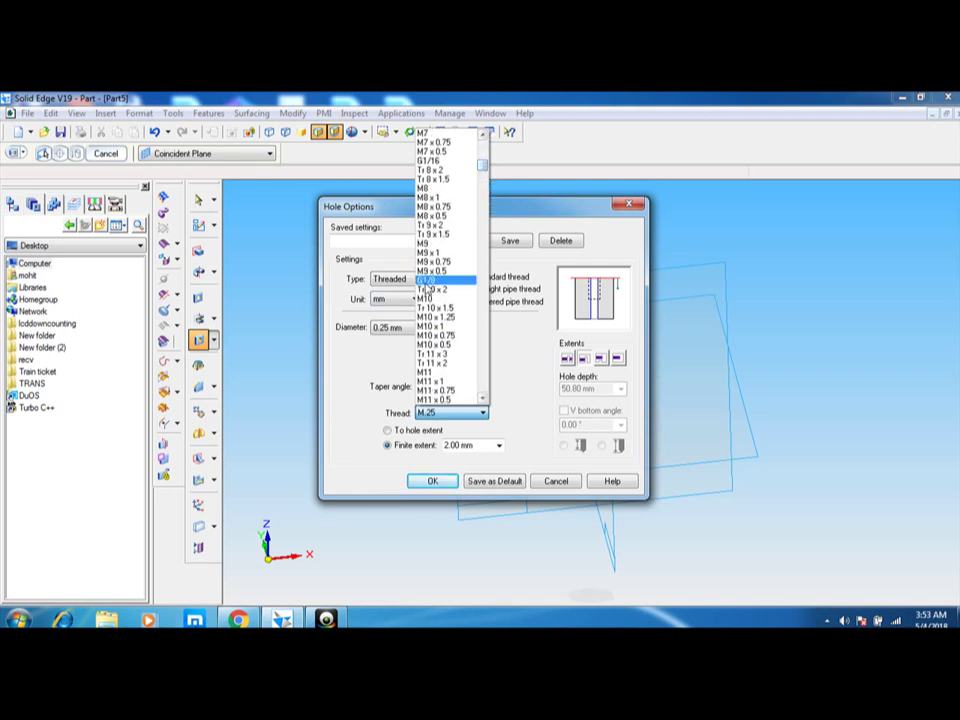
{"action": "left_click", "coordinate": [430, 298]}
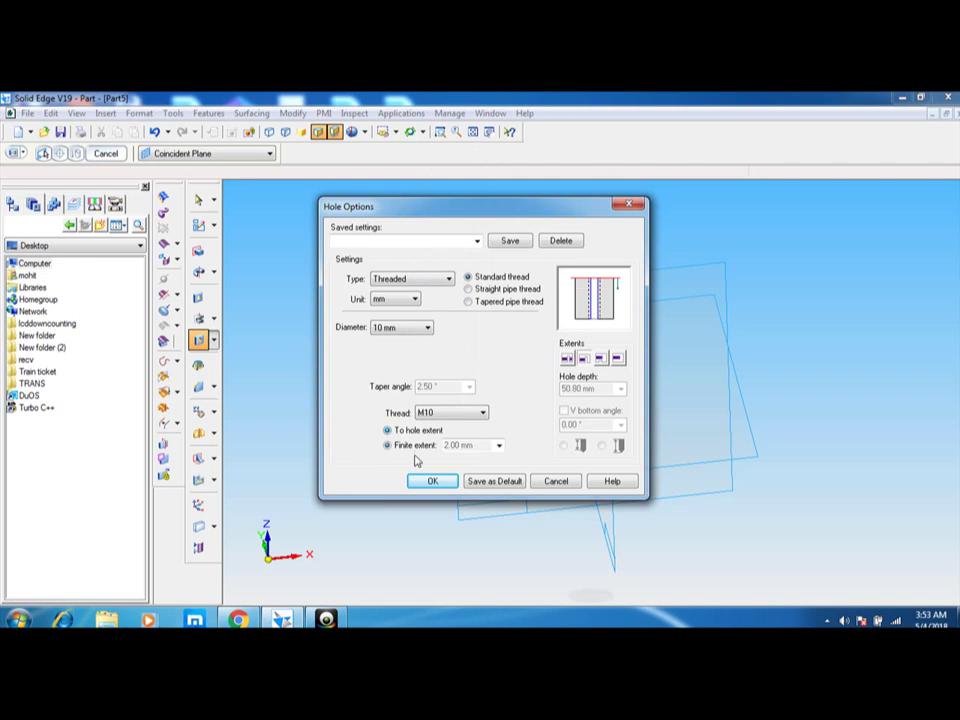
{"action": "left_click", "coordinate": [432, 481]}
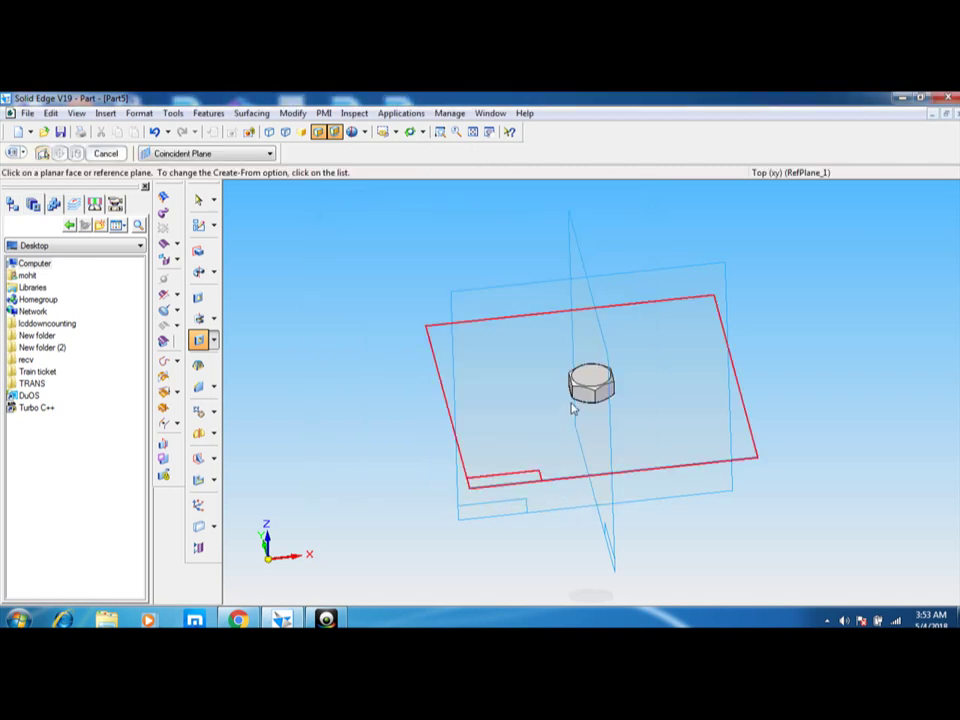
Step: Place the M10 threaded hole at the centre of the nut's top face and cut it down into the body
{"action": "left_click", "coordinate": [592, 382]}
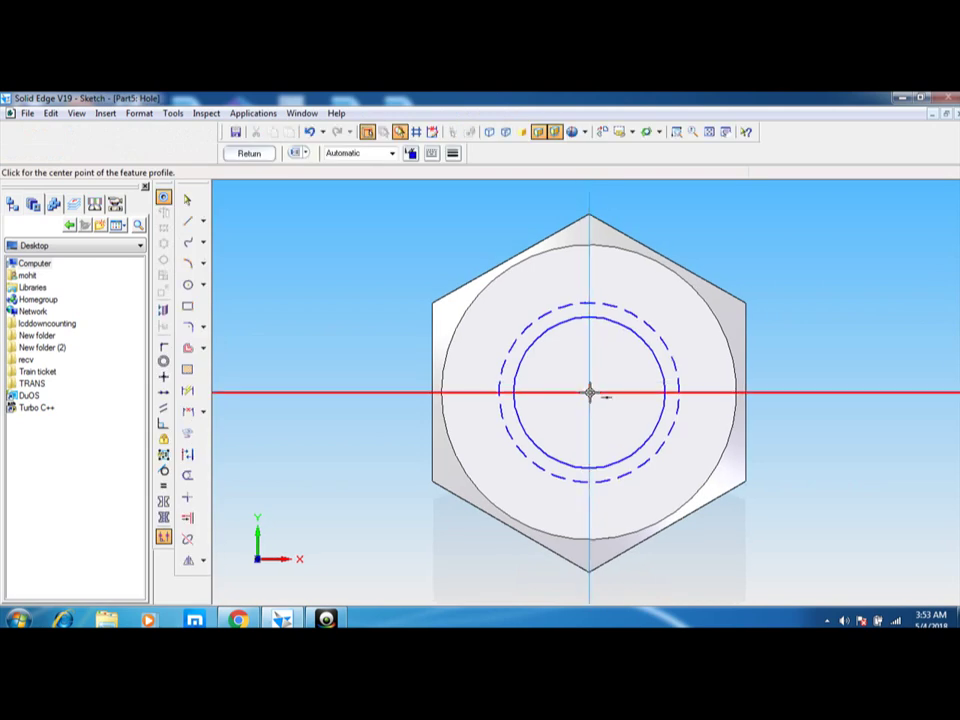
{"action": "left_click", "coordinate": [589, 392]}
{"action": "left_click", "coordinate": [249, 153]}
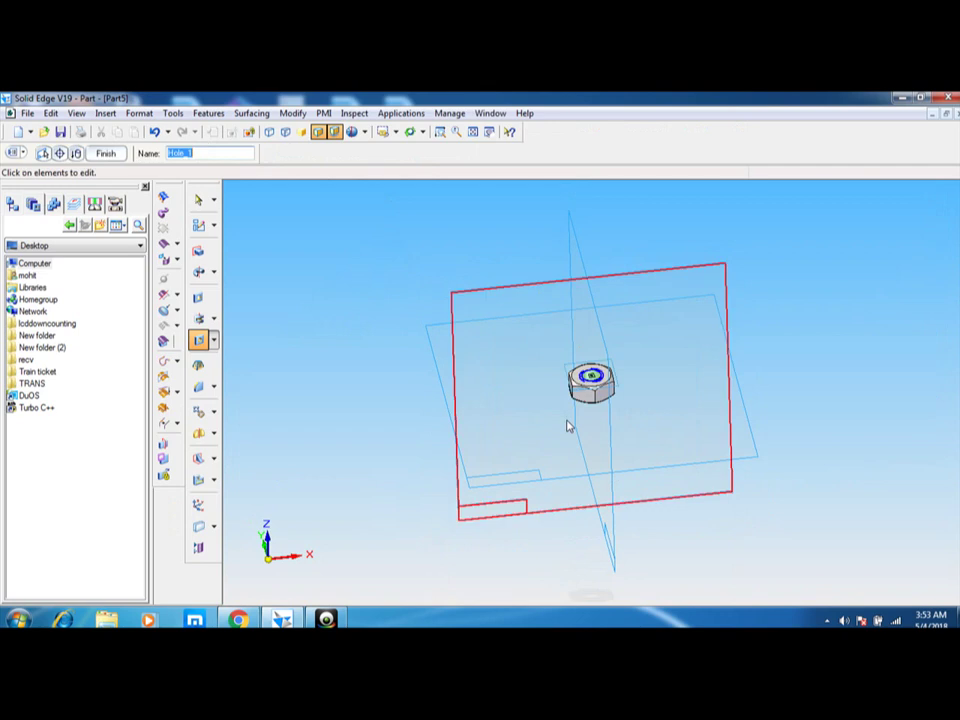
{"action": "left_click", "coordinate": [203, 202]}
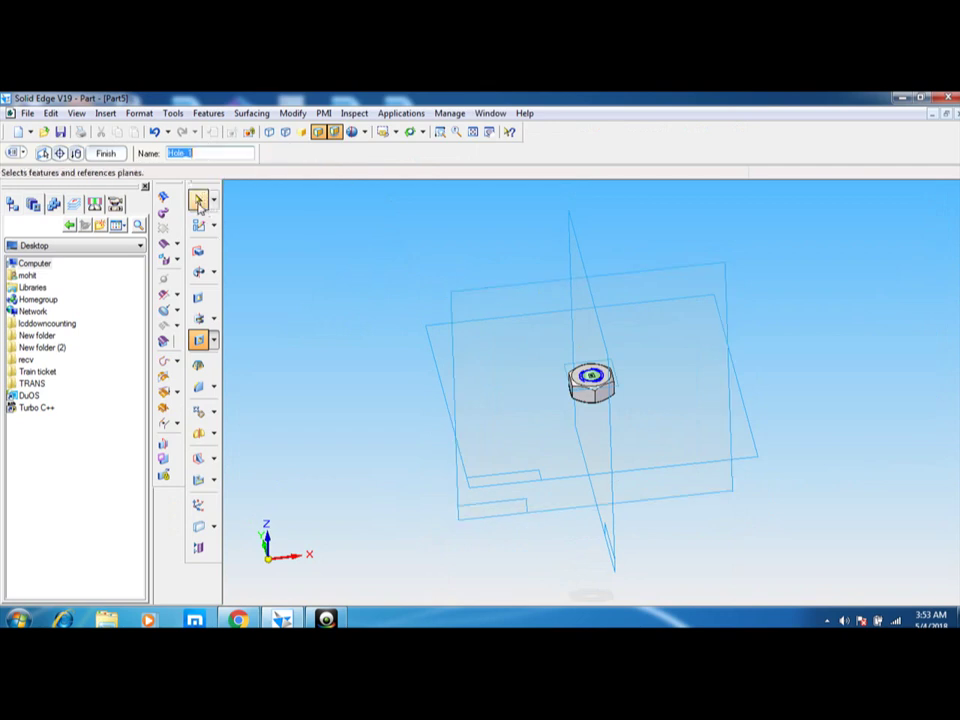
Step: Save the nut part as a.par in My Documents
{"action": "left_click", "coordinate": [28, 113]}
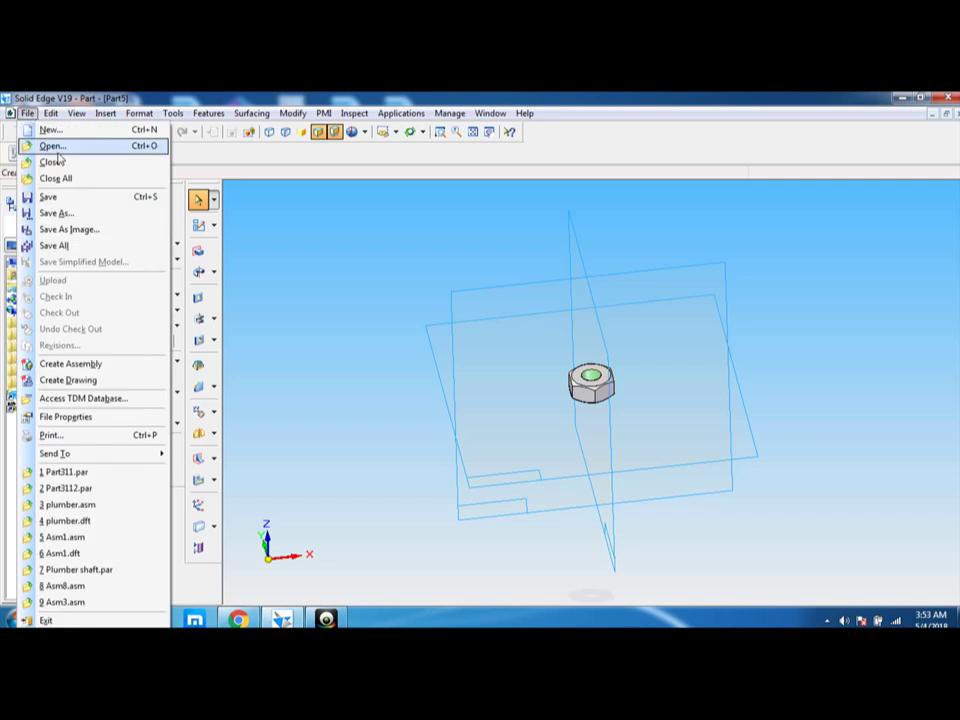
{"action": "left_click", "coordinate": [75, 204]}
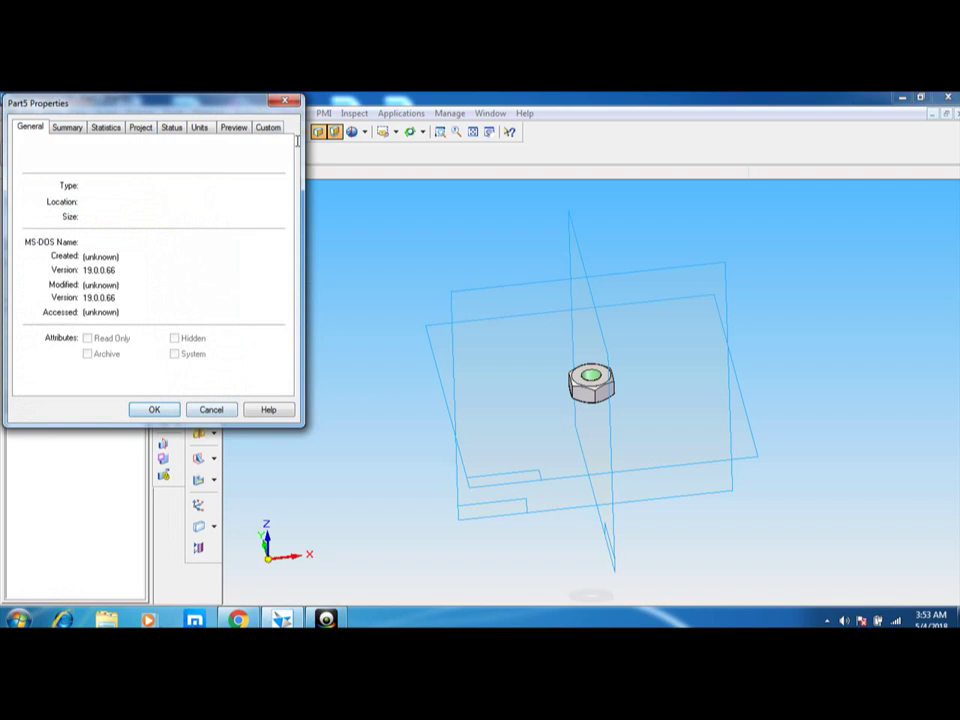
{"action": "left_click", "coordinate": [286, 102]}
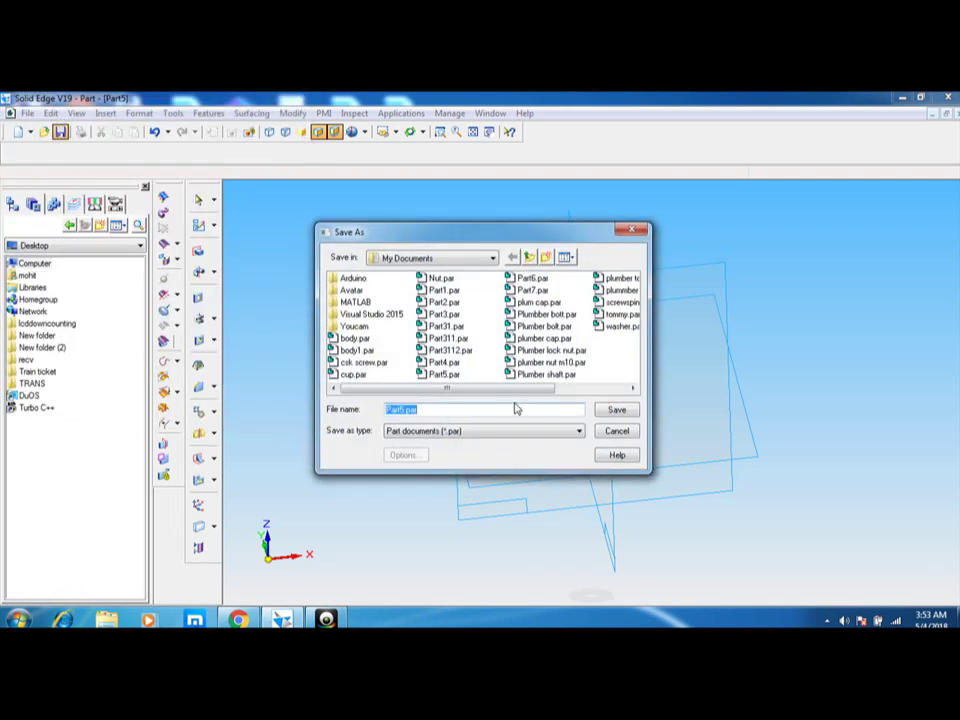
{"action": "left_click", "coordinate": [616, 412]}
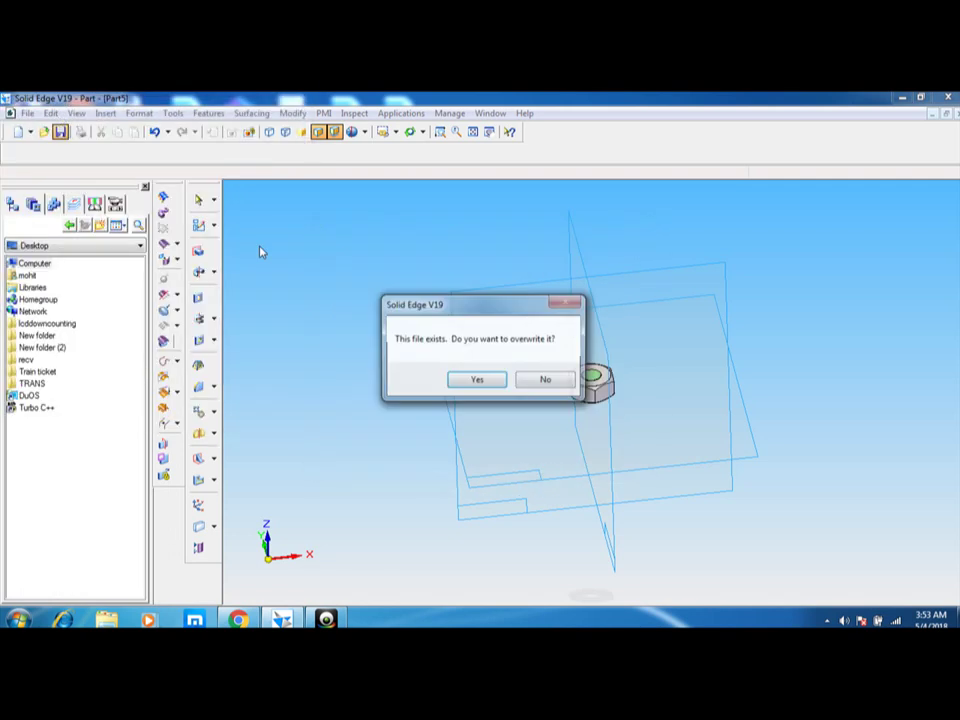
{"action": "left_click", "coordinate": [535, 386]}
{"action": "left_click", "coordinate": [525, 387]}
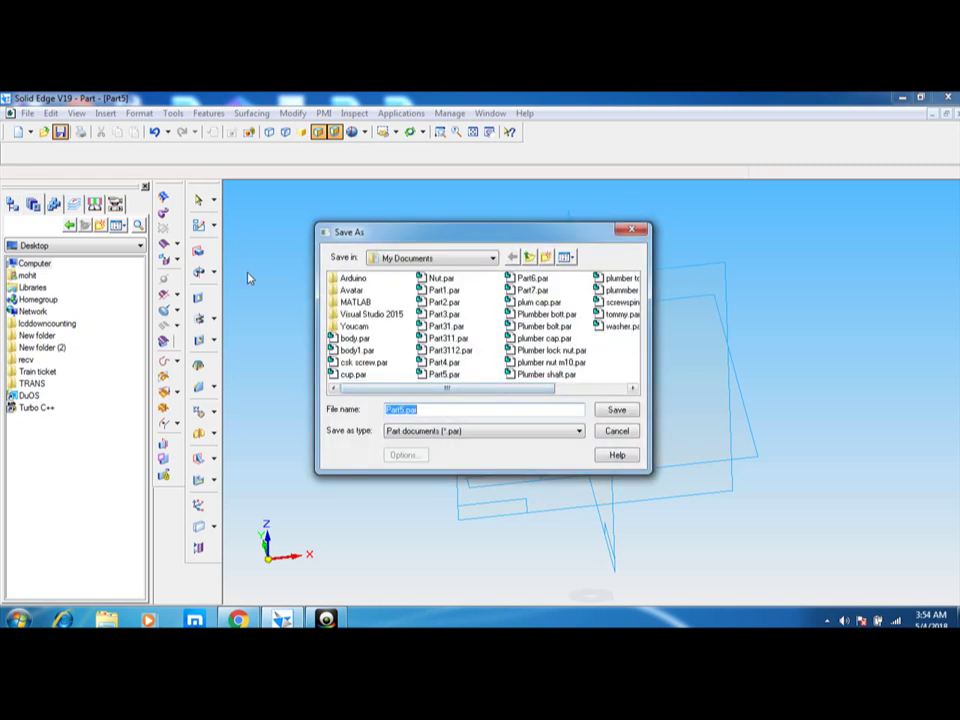
{"action": "left_click", "coordinate": [404, 411]}
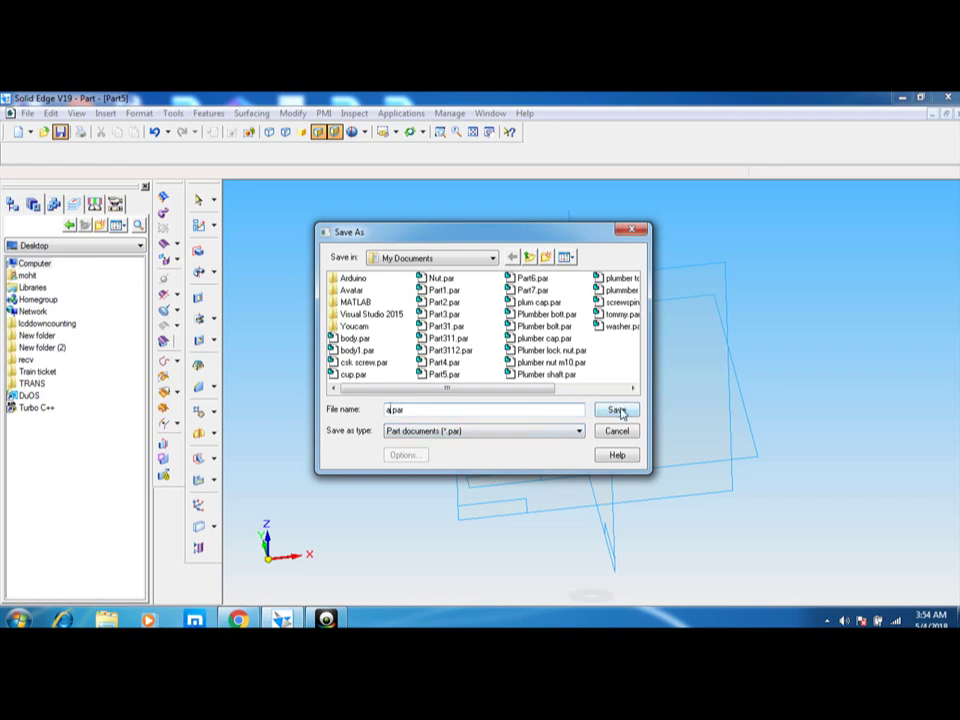
{"action": "left_click", "coordinate": [618, 411]}
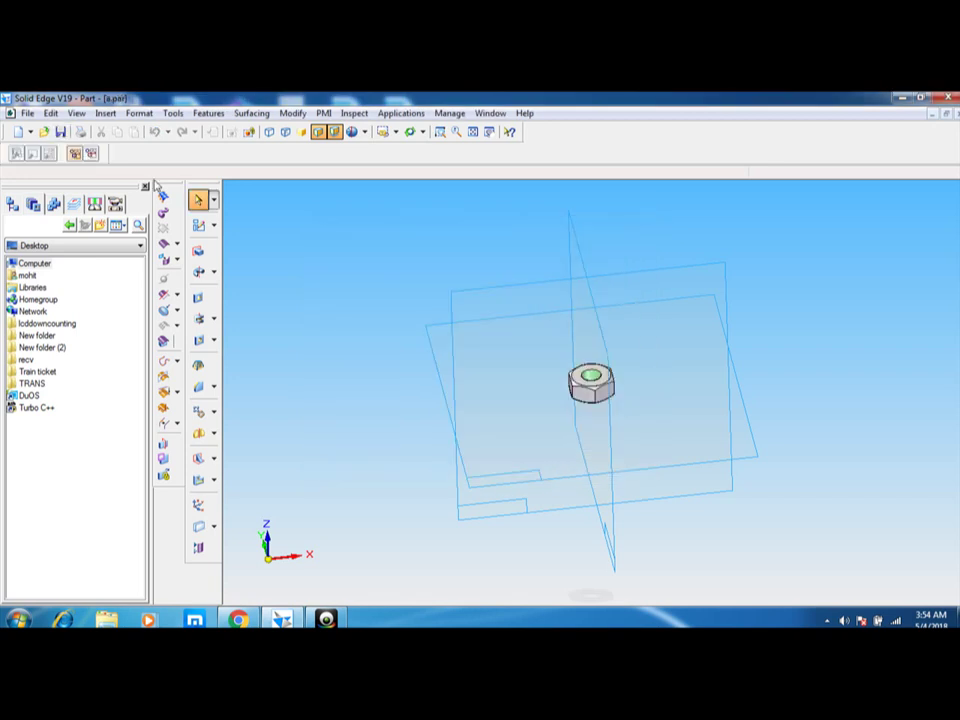
Step: Create a new part document from the Normal.par template
{"action": "left_click", "coordinate": [27, 113]}
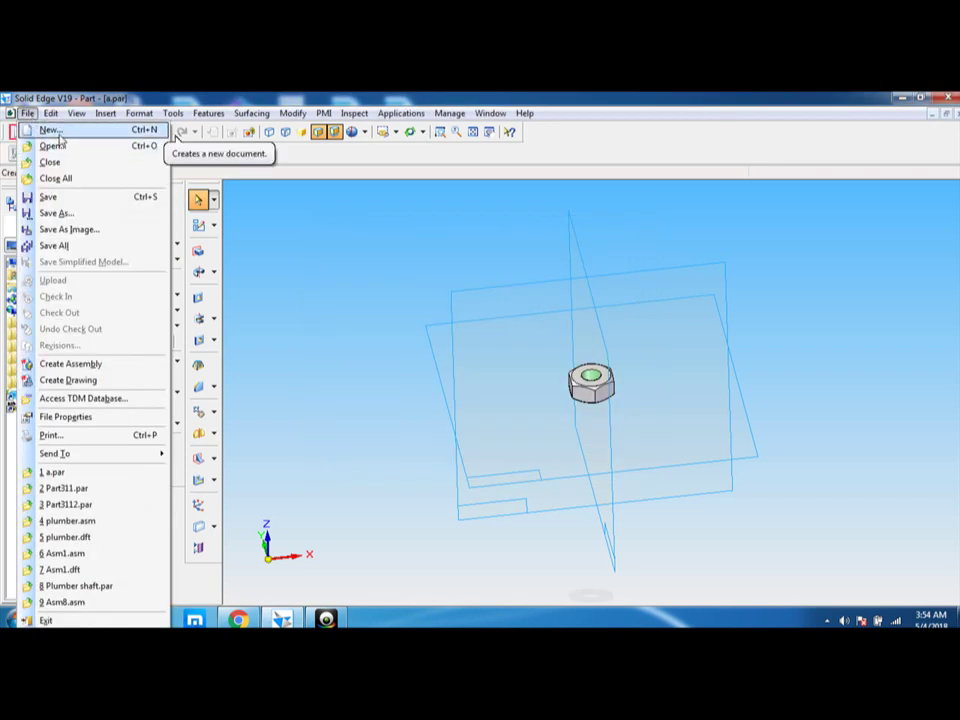
{"action": "left_click", "coordinate": [58, 131]}
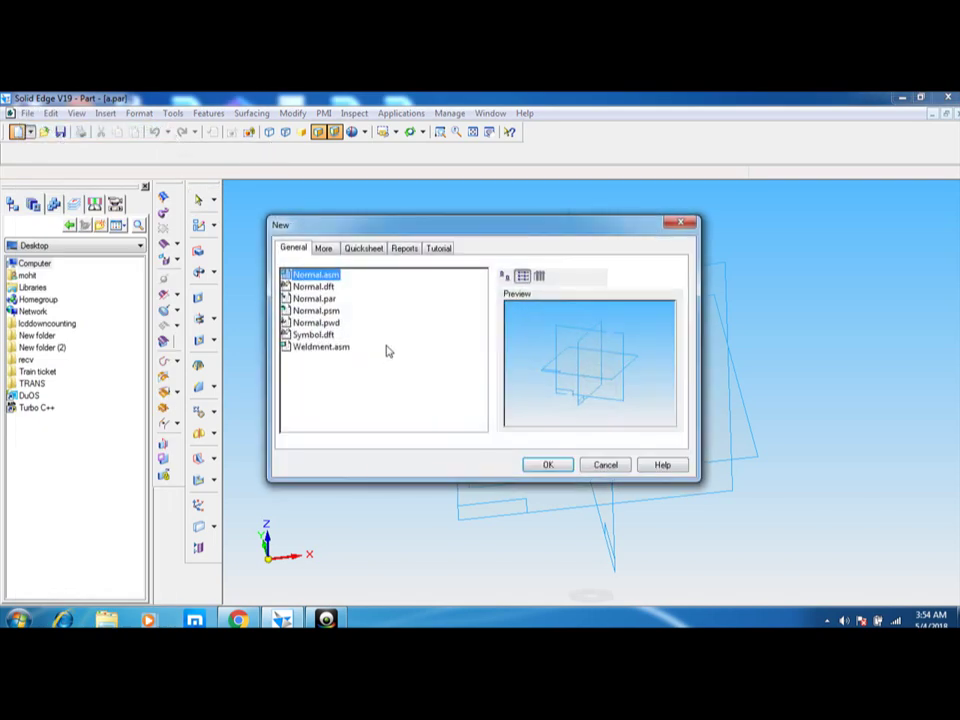
{"action": "left_click", "coordinate": [316, 298]}
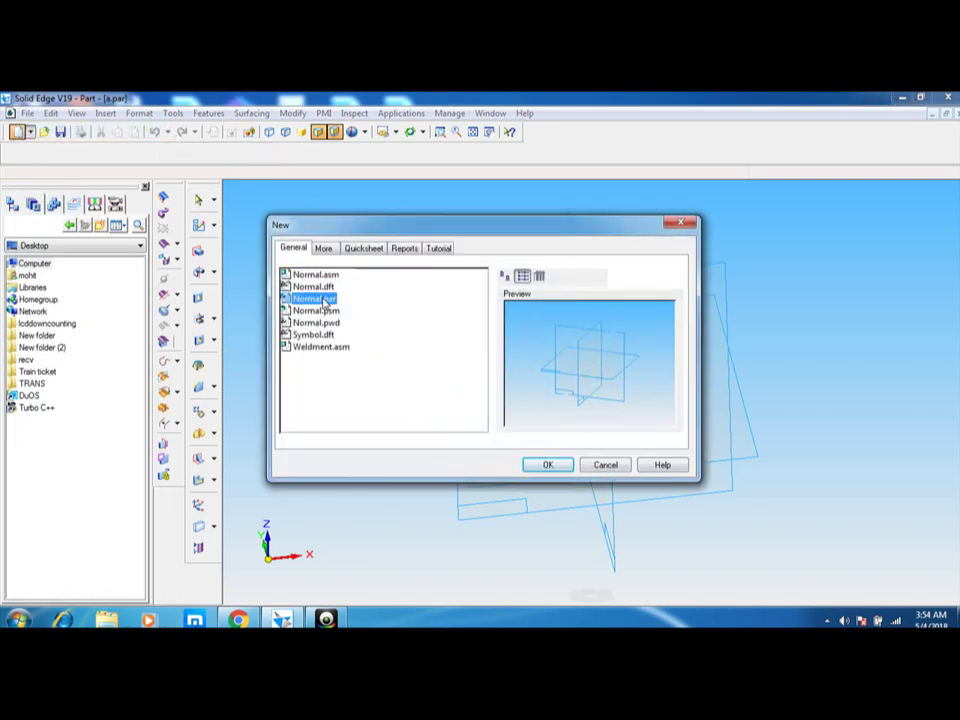
{"action": "left_click", "coordinate": [546, 465]}
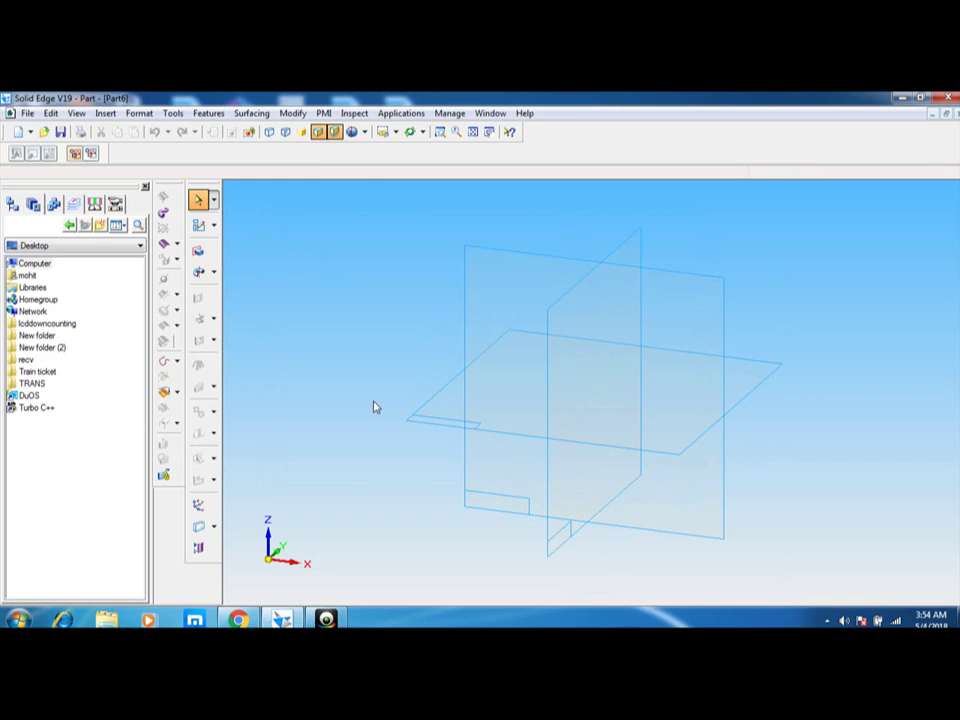
Step: Start a protrusion on the horizontal XY plane and draw a 20 mm diameter circle centred on the origin
{"action": "left_click", "coordinate": [198, 250]}
{"action": "left_click", "coordinate": [673, 451]}
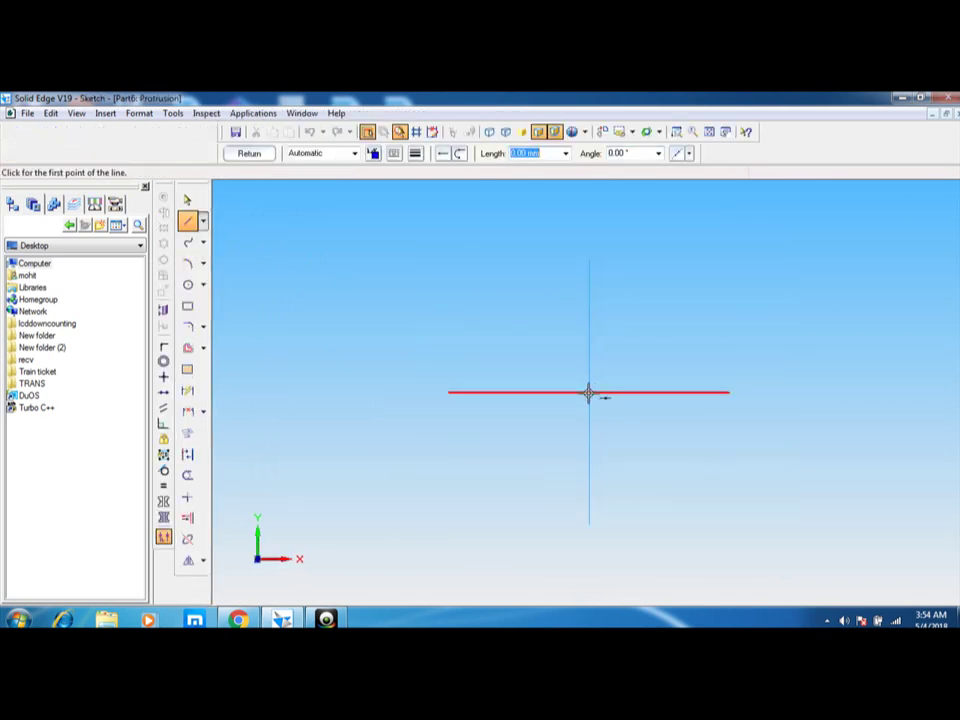
{"action": "left_click", "coordinate": [589, 392]}
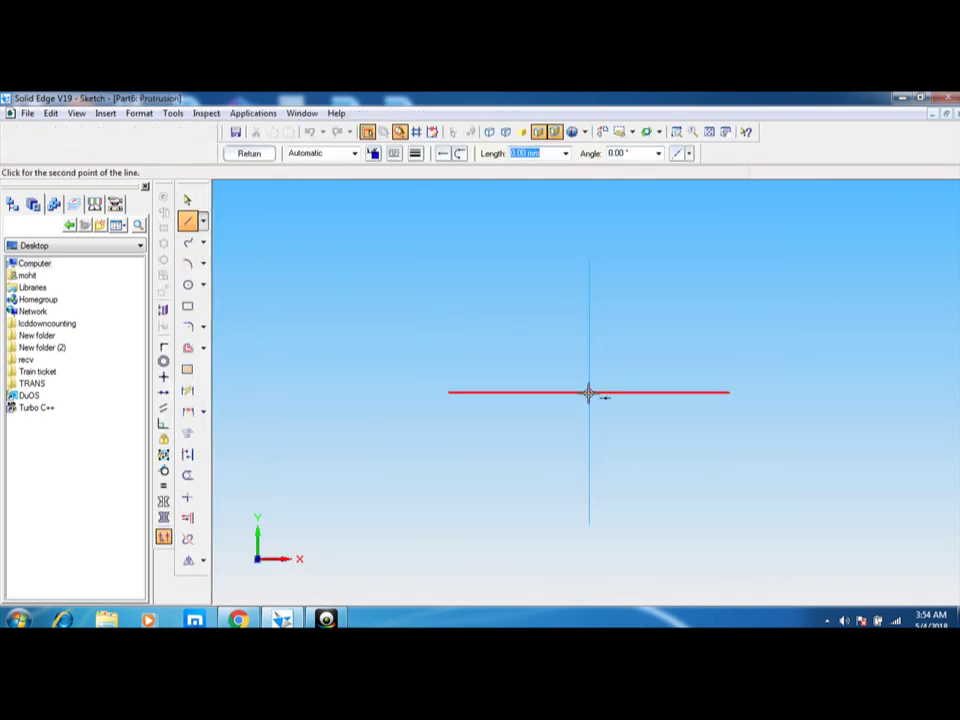
{"action": "left_click", "coordinate": [188, 285]}
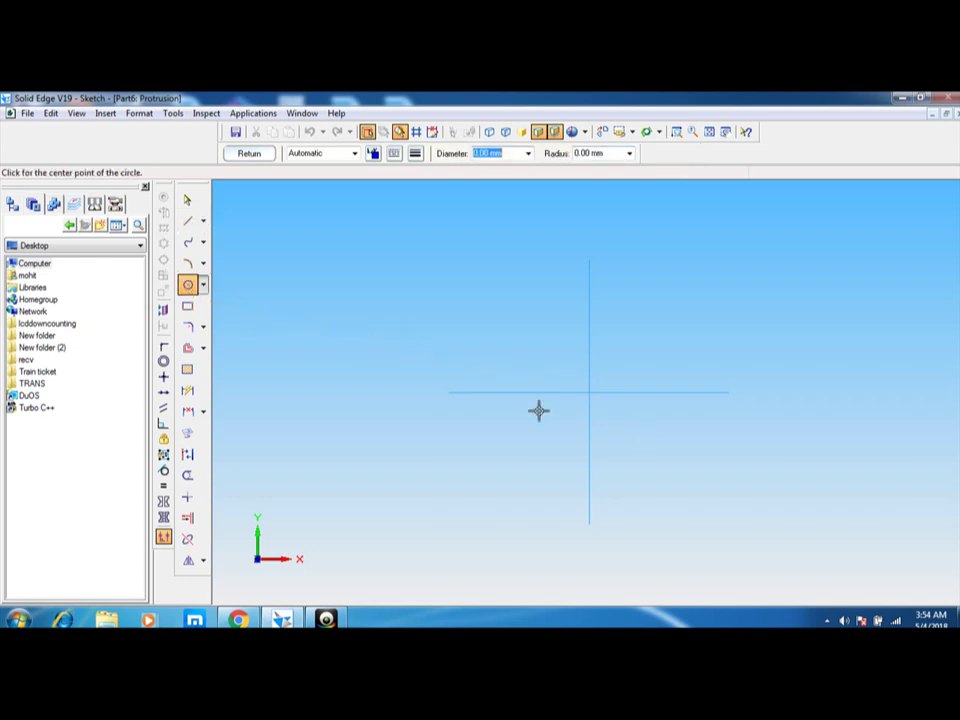
{"action": "left_click", "coordinate": [589, 392]}
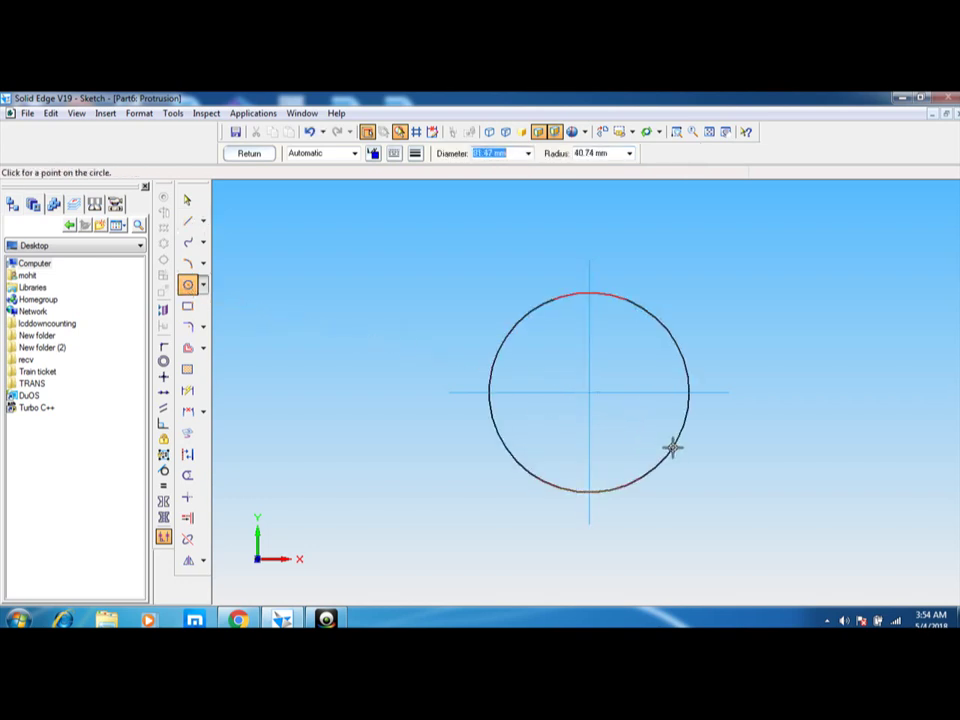
{"action": "type", "text": "20"}
{"action": "key", "text": "Return"}
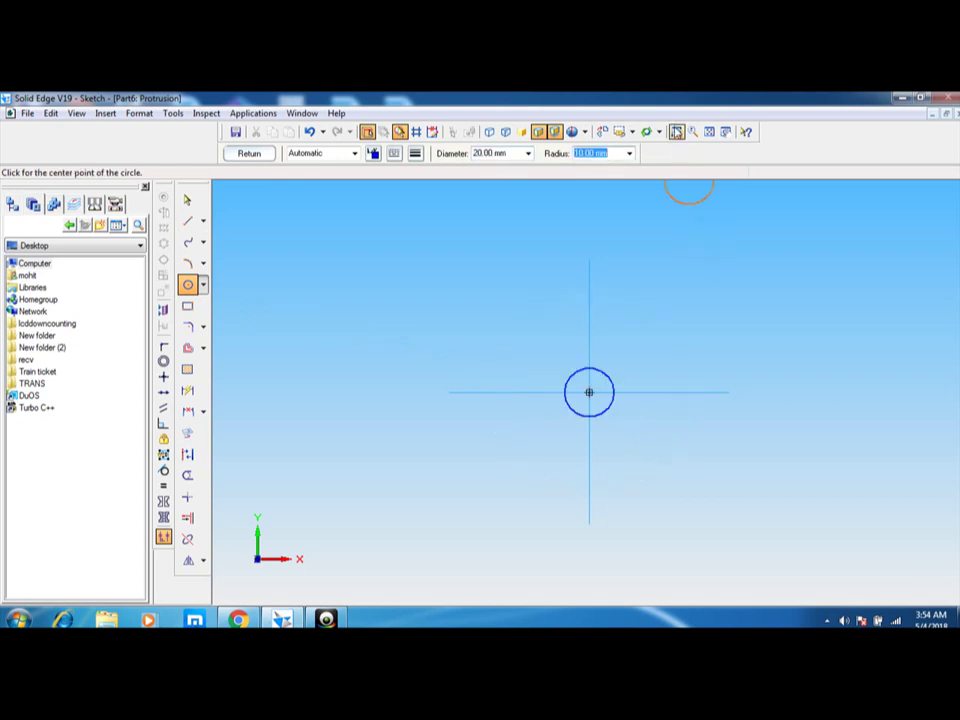
Step: Draw the first 10 mm hexagon side from the circle's topmost point down to its upper-left arc
{"action": "left_click", "coordinate": [676, 131]}
{"action": "left_click_drag", "start_coordinate": [559, 435], "coordinate": [632, 366]}
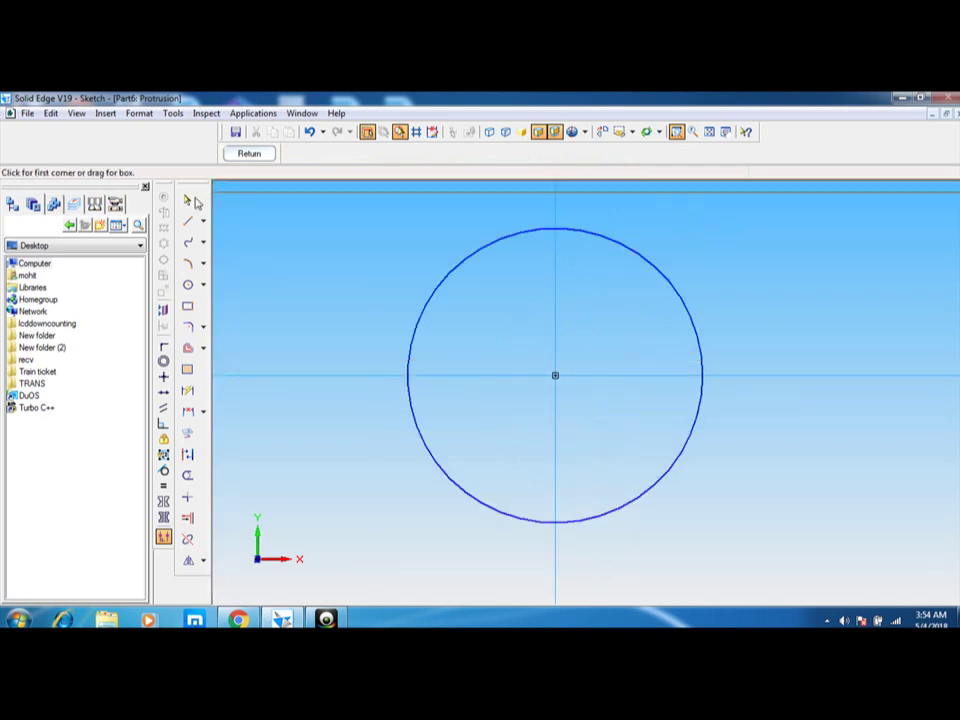
{"action": "left_click", "coordinate": [188, 220]}
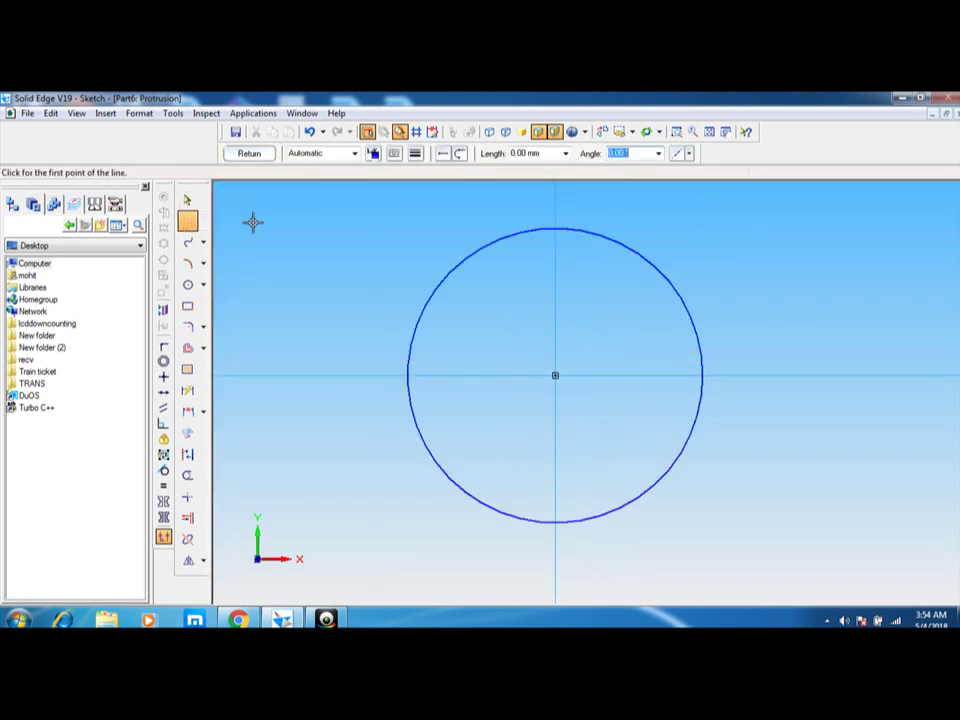
{"action": "left_click", "coordinate": [555, 230]}
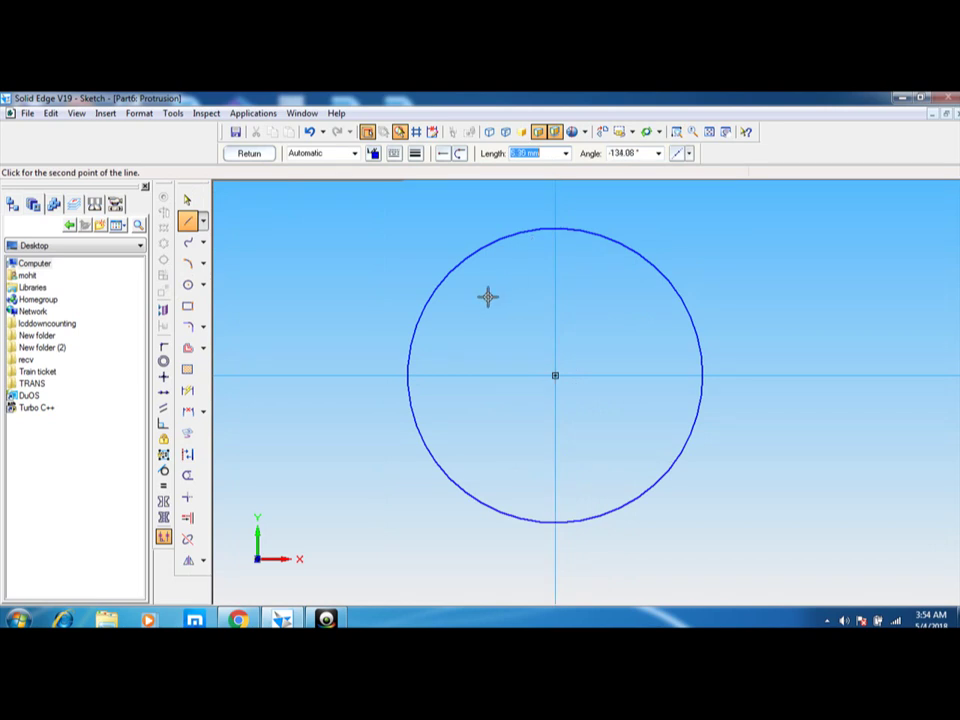
{"action": "type", "text": "10"}
{"action": "key", "text": "Tab"}
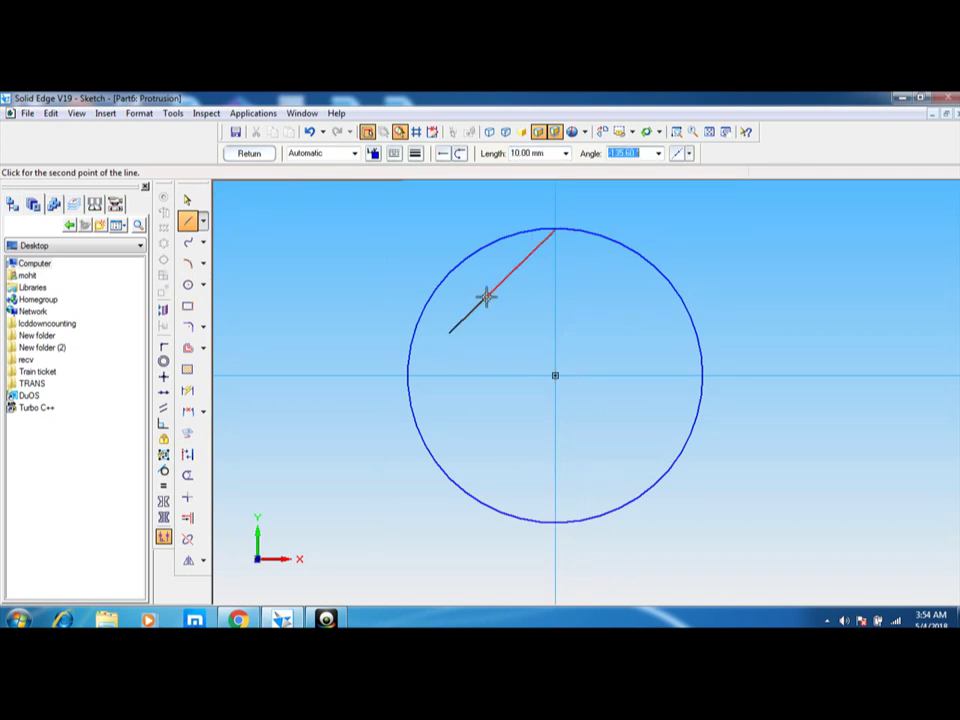
{"action": "left_click", "coordinate": [426, 304]}
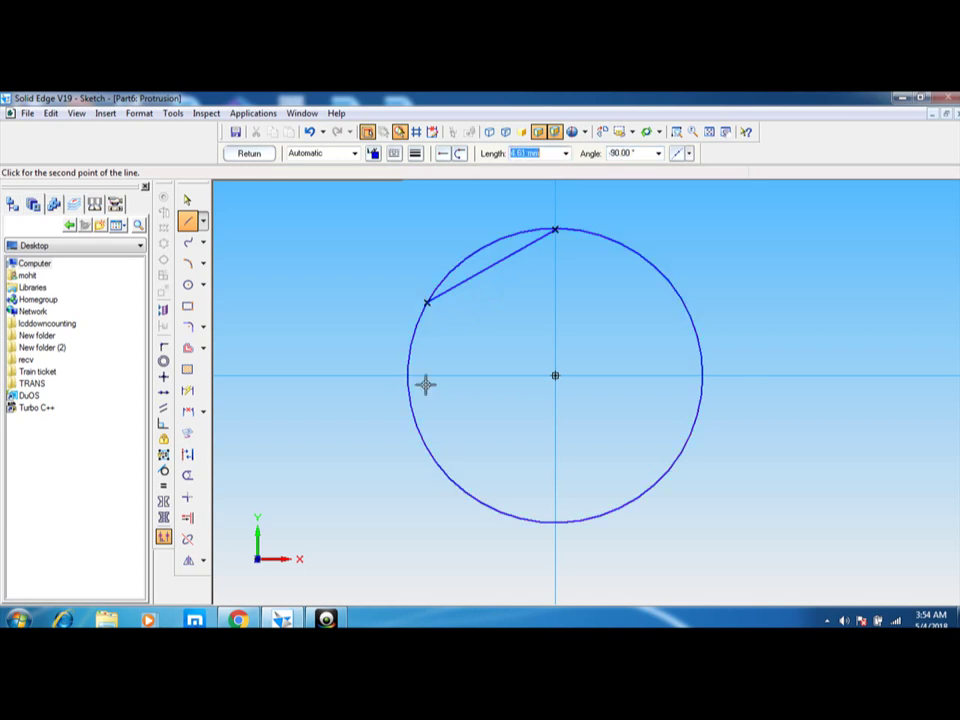
Step: Close the inscribed hexagon with the remaining five sides along the circle, and delete the guide circle
{"action": "left_click", "coordinate": [426, 449]}
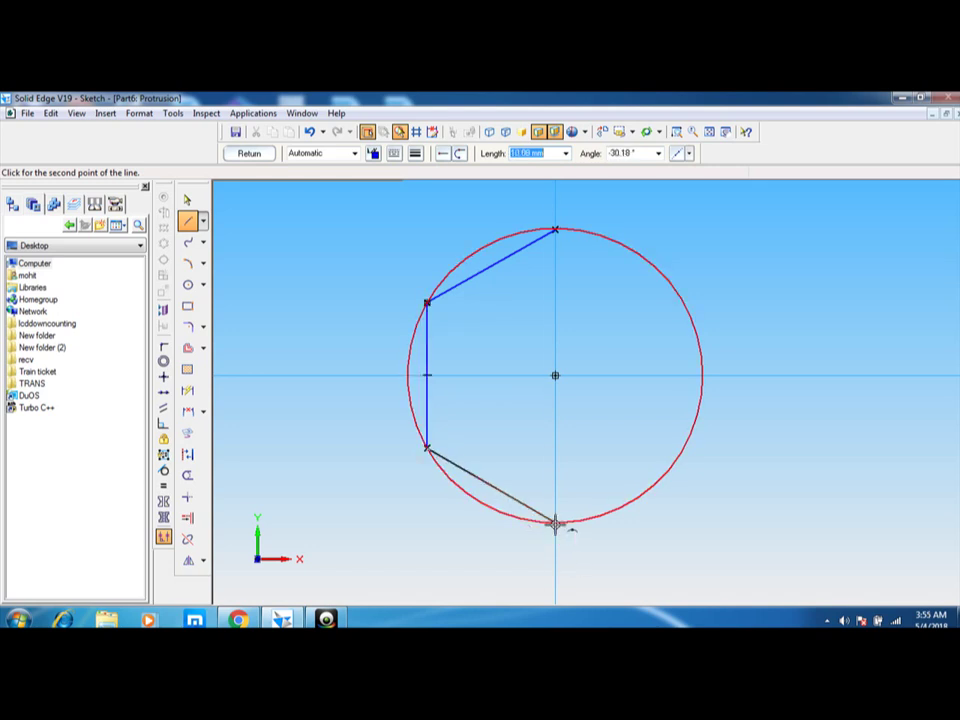
{"action": "left_click", "coordinate": [555, 522]}
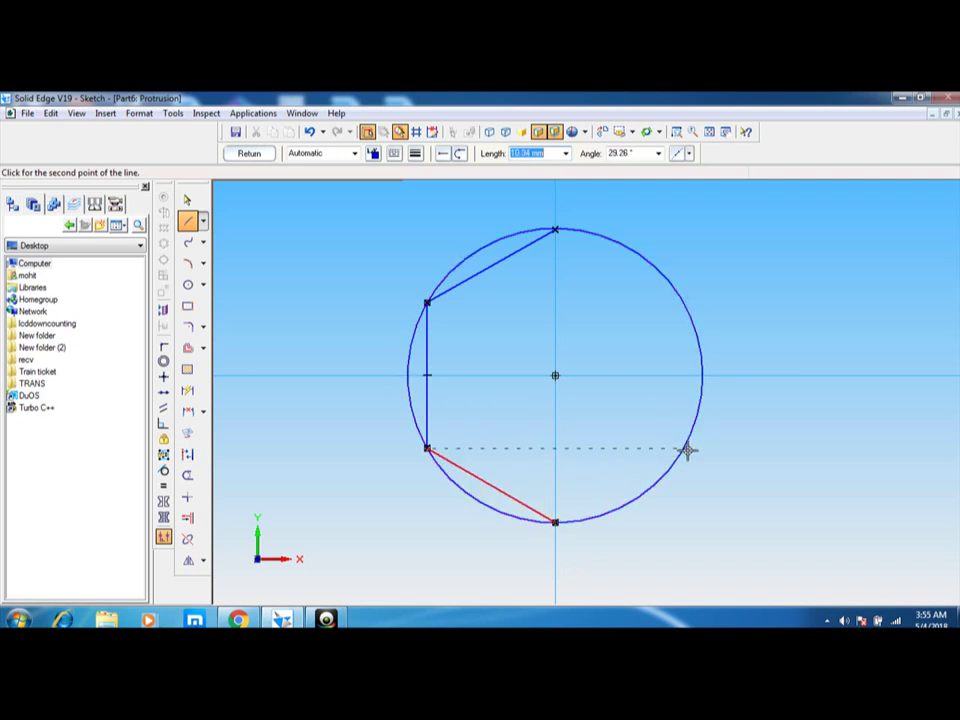
{"action": "left_click", "coordinate": [685, 449]}
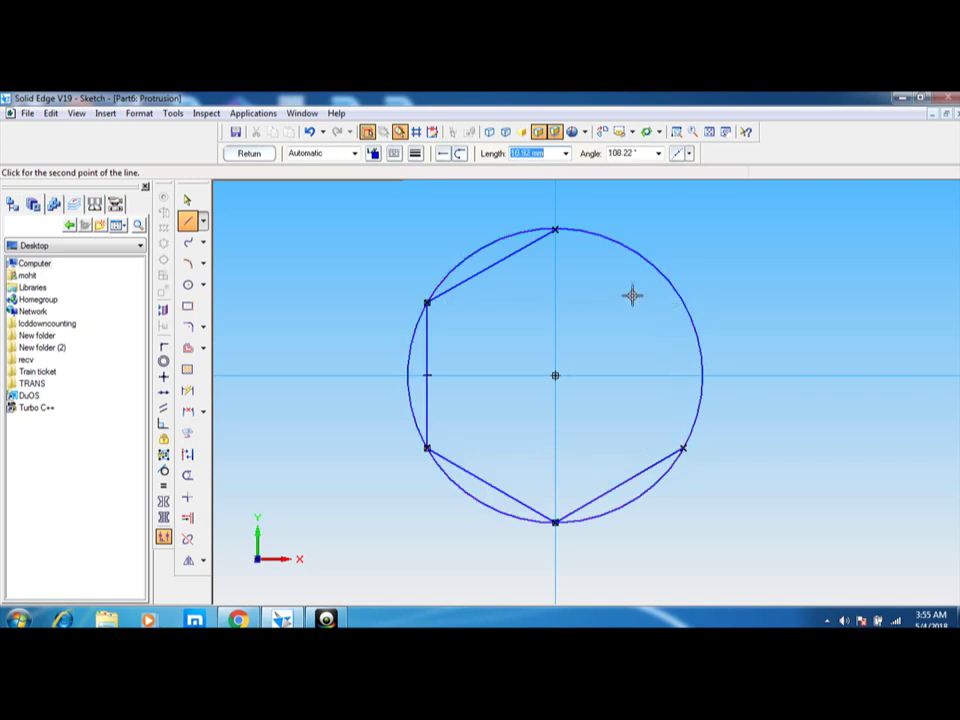
{"action": "left_click", "coordinate": [684, 302]}
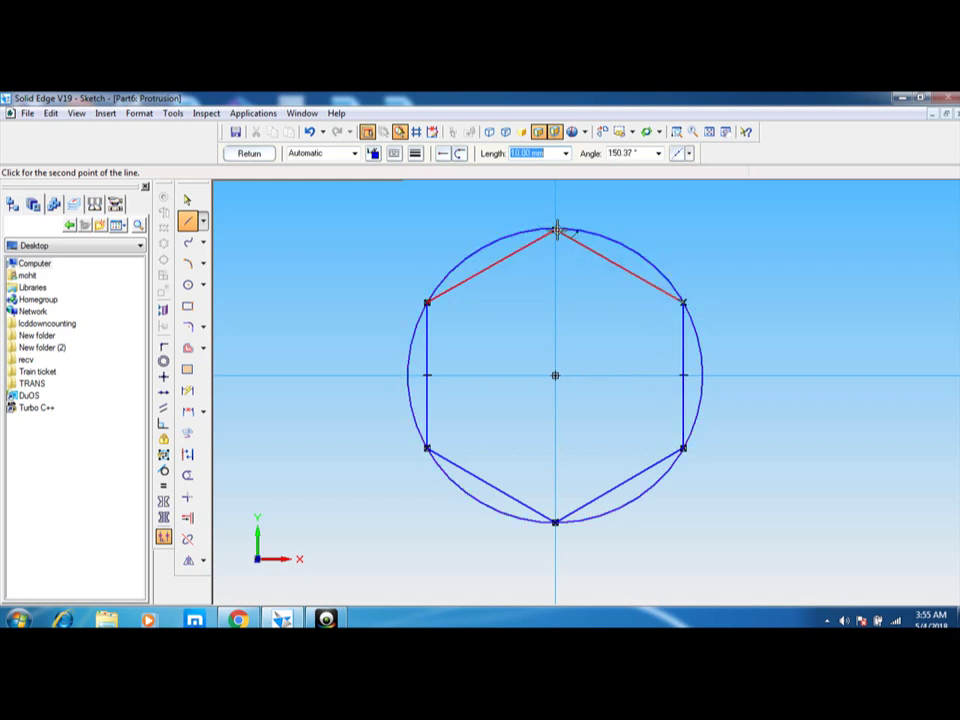
{"action": "left_click", "coordinate": [556, 229]}
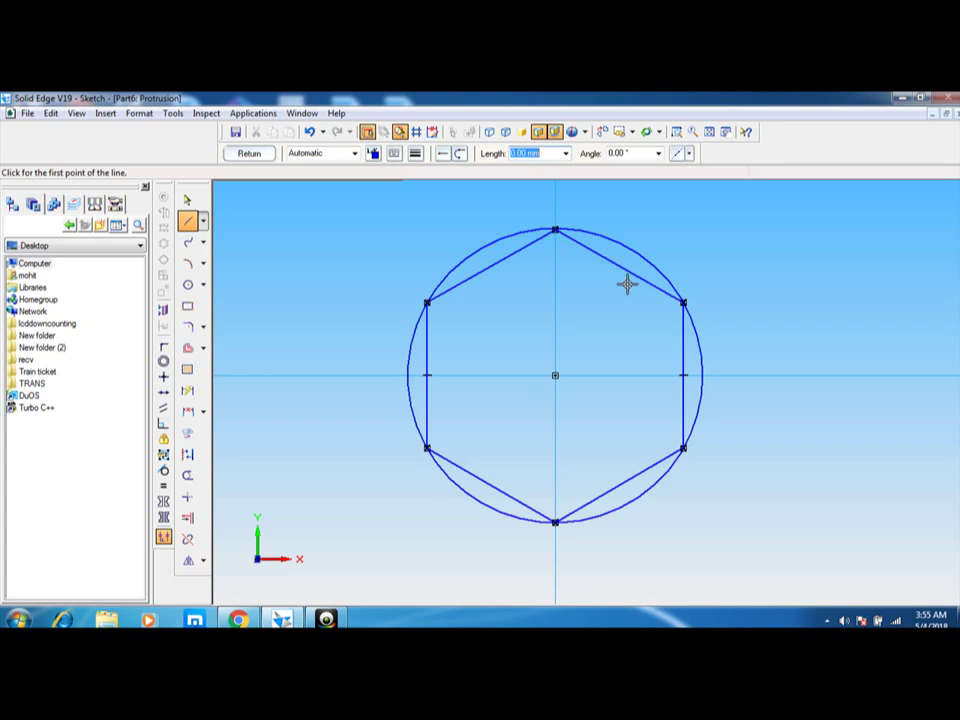
{"action": "key", "text": "Escape"}
{"action": "left_click", "coordinate": [466, 258]}
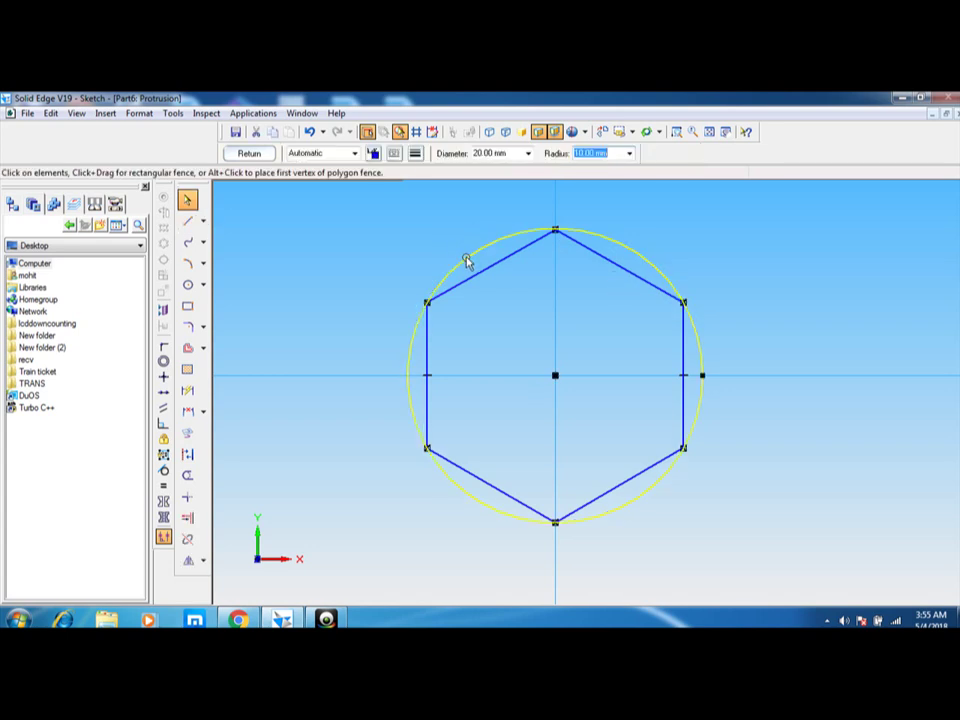
{"action": "key", "text": "Delete"}
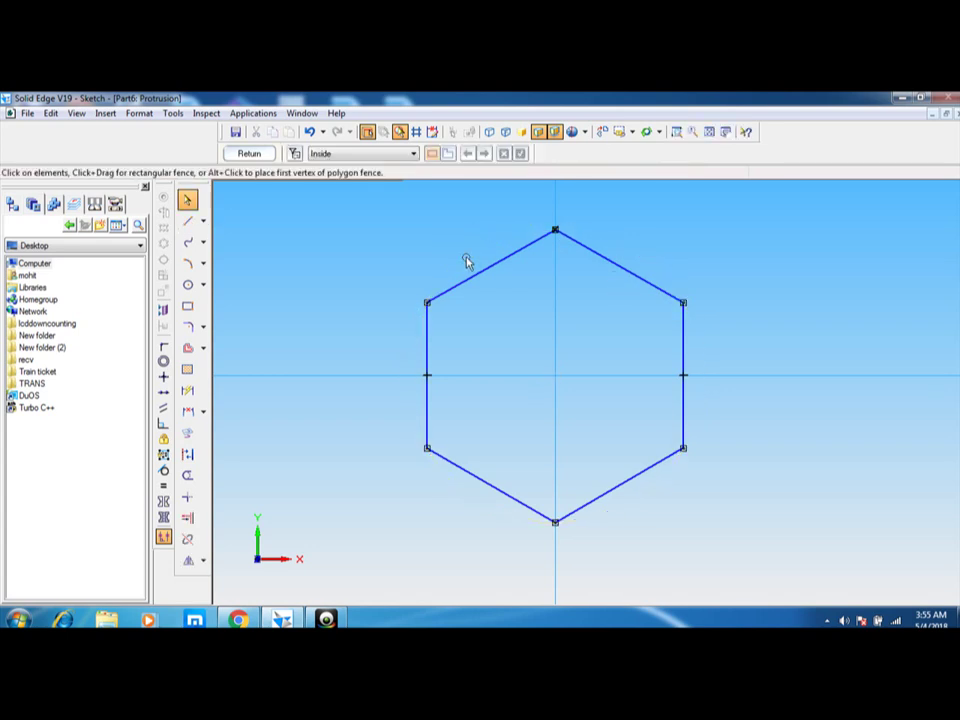
Step: Extrude the hexagon profile 5 mm upward from the XY plane
{"action": "left_click", "coordinate": [241, 156]}
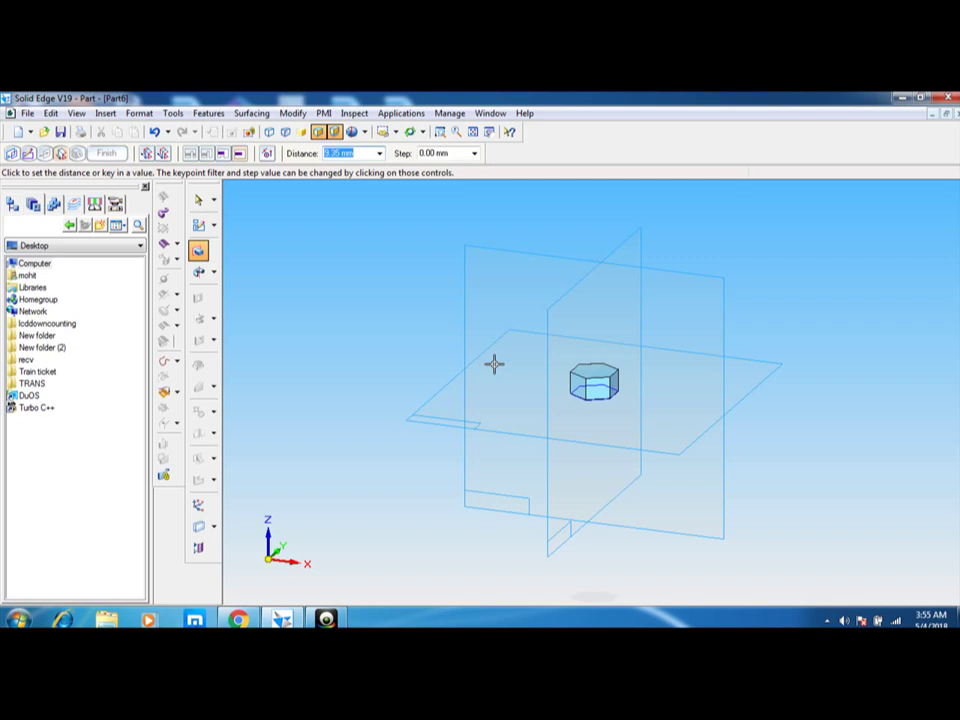
{"action": "left_click", "coordinate": [494, 364]}
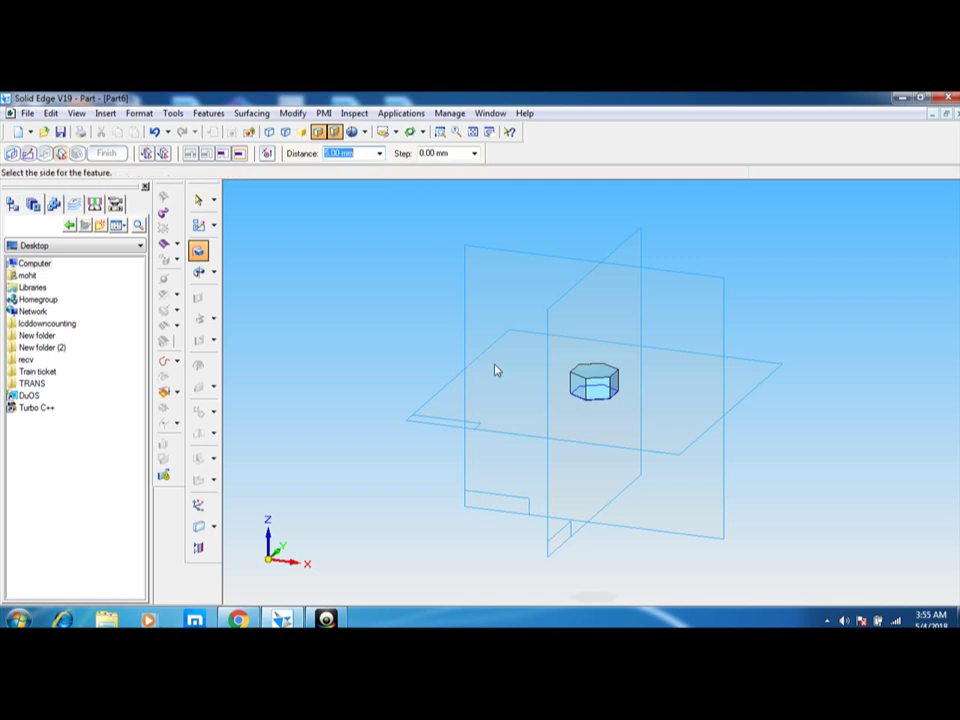
{"action": "left_click", "coordinate": [543, 384]}
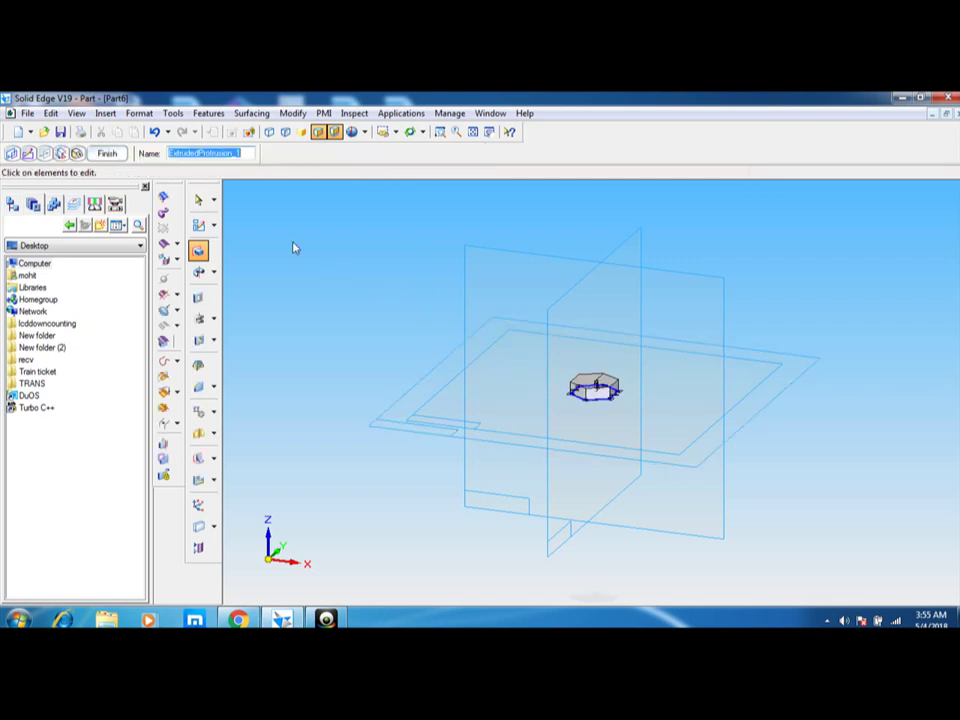
Step: Open a revolved cutout sketch on the vertical YZ plane through the hexagonal body
{"action": "left_click", "coordinate": [201, 319]}
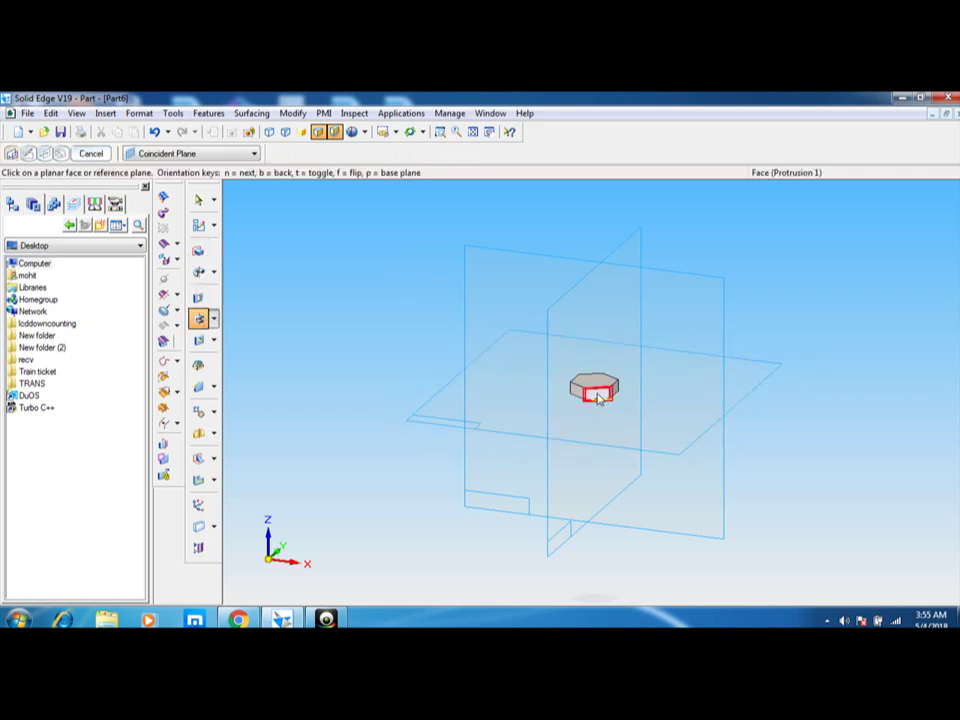
{"action": "left_click", "coordinate": [559, 415]}
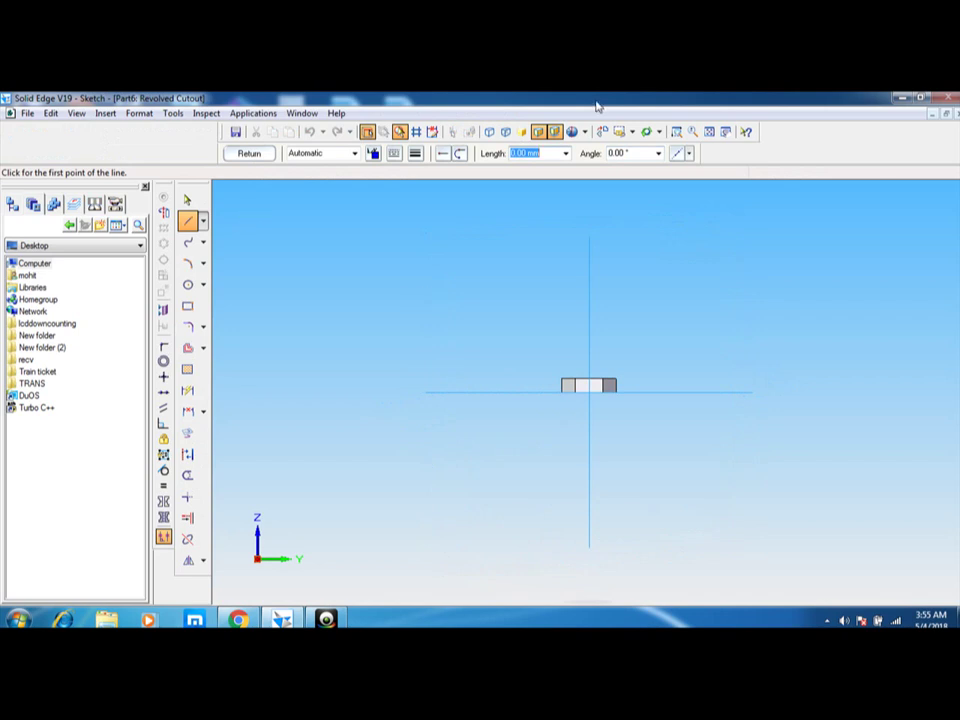
{"action": "left_click", "coordinate": [677, 132]}
{"action": "mouse_move", "coordinate": [549, 434]}
{"action": "left_mouse_down"}
{"action": "mouse_move", "coordinate": [638, 326]}
{"action": "mouse_move", "coordinate": [651, 339]}
{"action": "left_mouse_up"}
{"action": "key", "text": "Escape"}
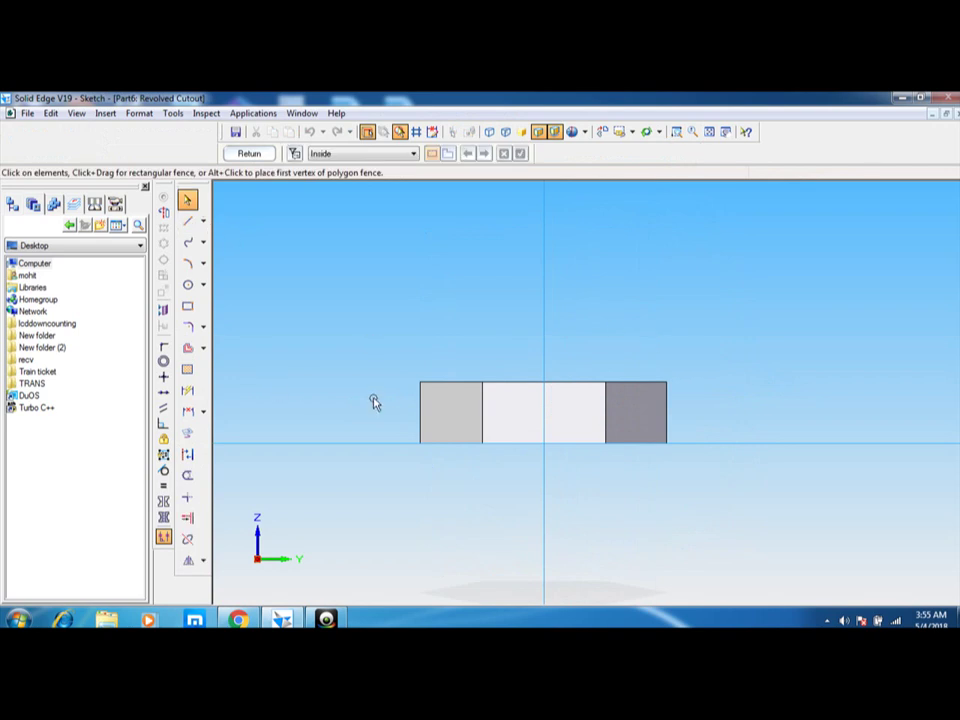
Step: Sketch a closed five-sided cutting profile with a sloped edge across the body's lower-left corner
{"action": "left_click", "coordinate": [188, 220]}
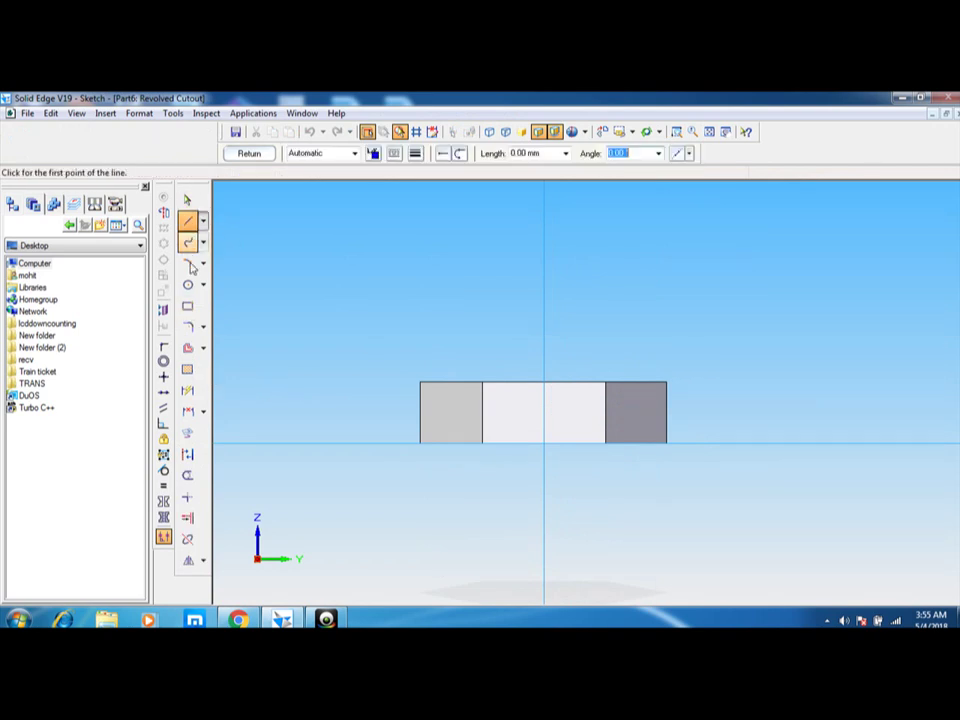
{"action": "left_click", "coordinate": [422, 443]}
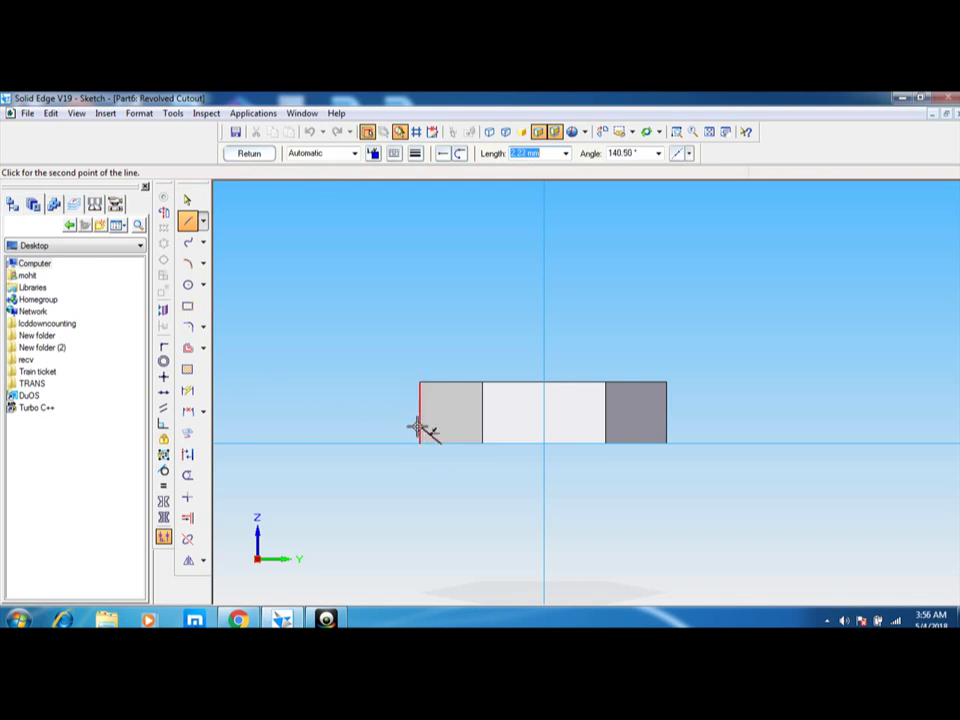
{"action": "left_click", "coordinate": [420, 428]}
{"action": "left_click", "coordinate": [388, 427]}
{"action": "left_click", "coordinate": [387, 495]}
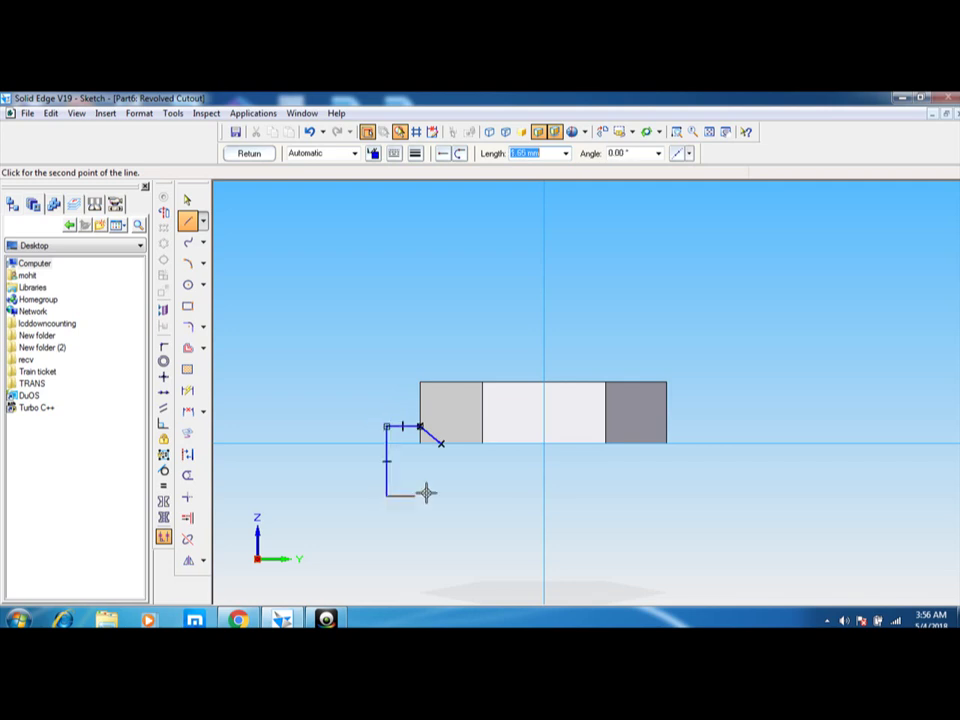
{"action": "left_click", "coordinate": [450, 495]}
{"action": "left_click", "coordinate": [441, 443]}
{"action": "key", "text": "Escape"}
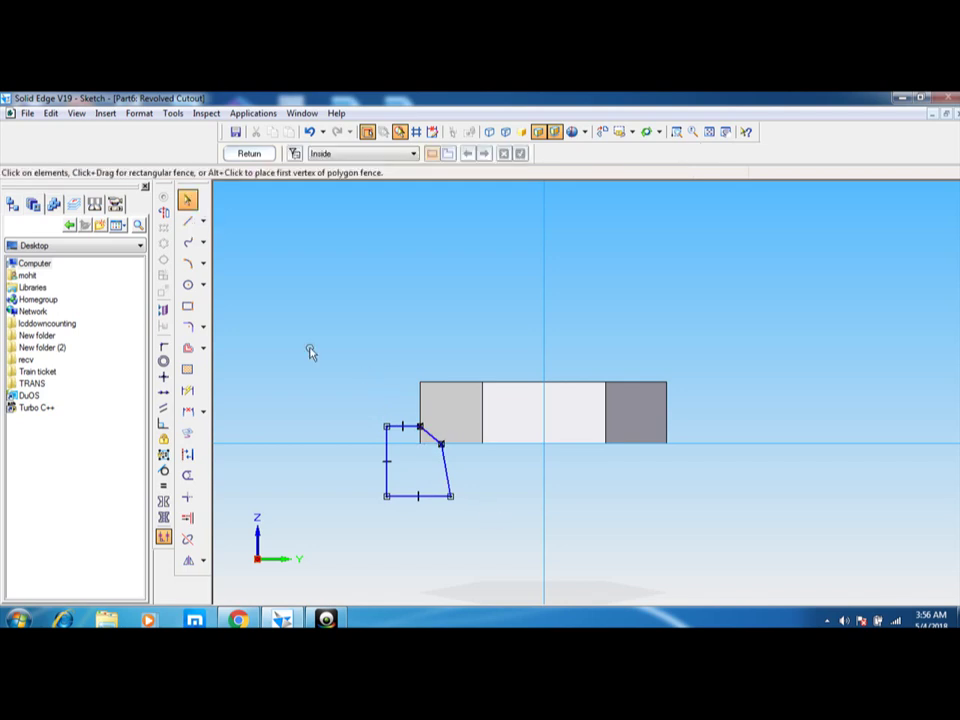
Step: Draw a horizontal mirror line about 6.7 mm long from the midpoint of the body's left edge
{"action": "left_click", "coordinate": [187, 223]}
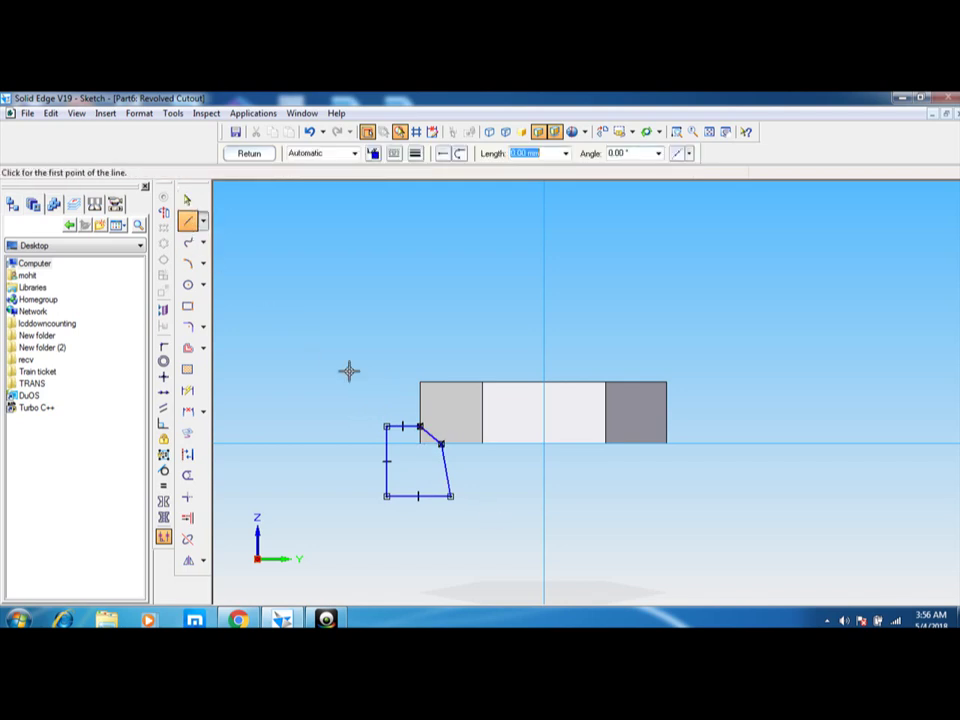
{"action": "left_click", "coordinate": [420, 413]}
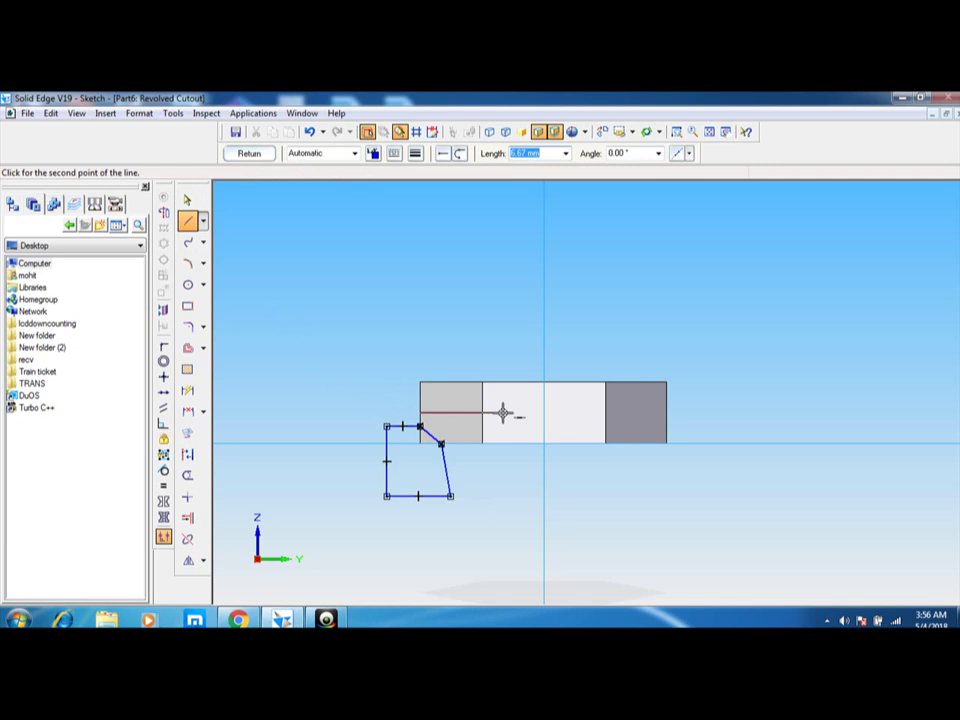
{"action": "key", "text": "Escape"}
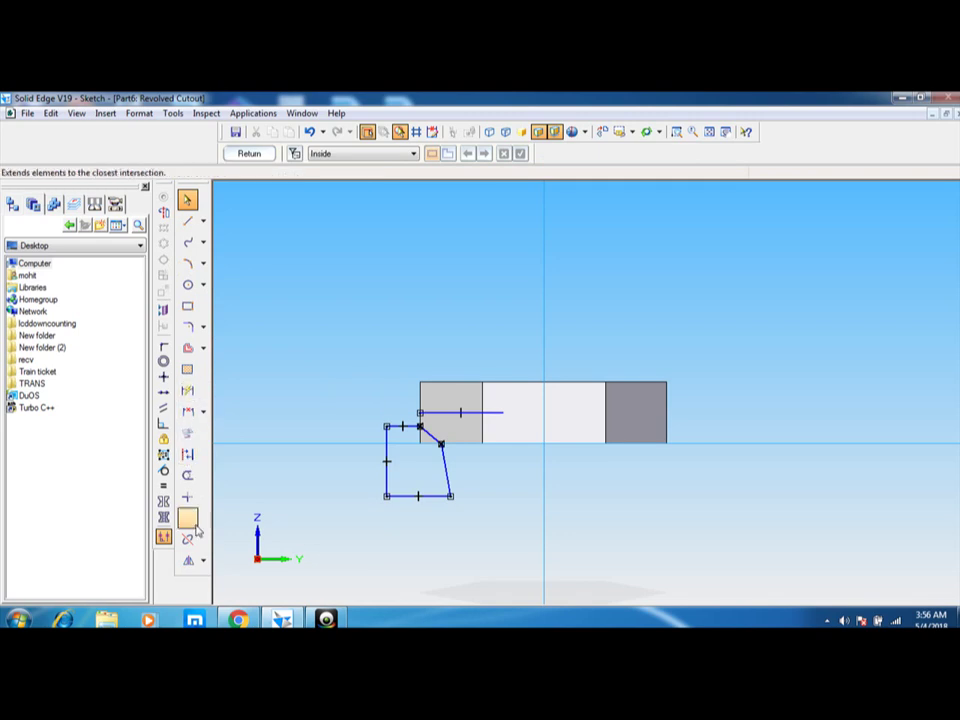
Step: Mirror the five-sided profile about the horizontal mid-height line and delete that line
{"action": "left_click", "coordinate": [188, 561]}
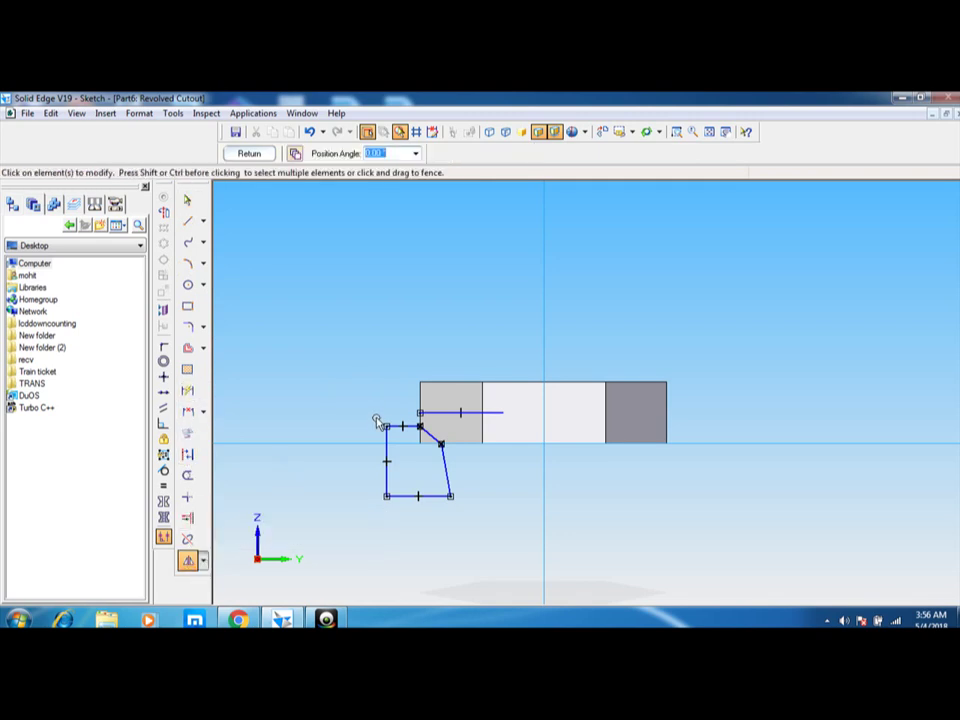
{"action": "left_click_drag", "start_coordinate": [377, 418], "coordinate": [461, 506]}
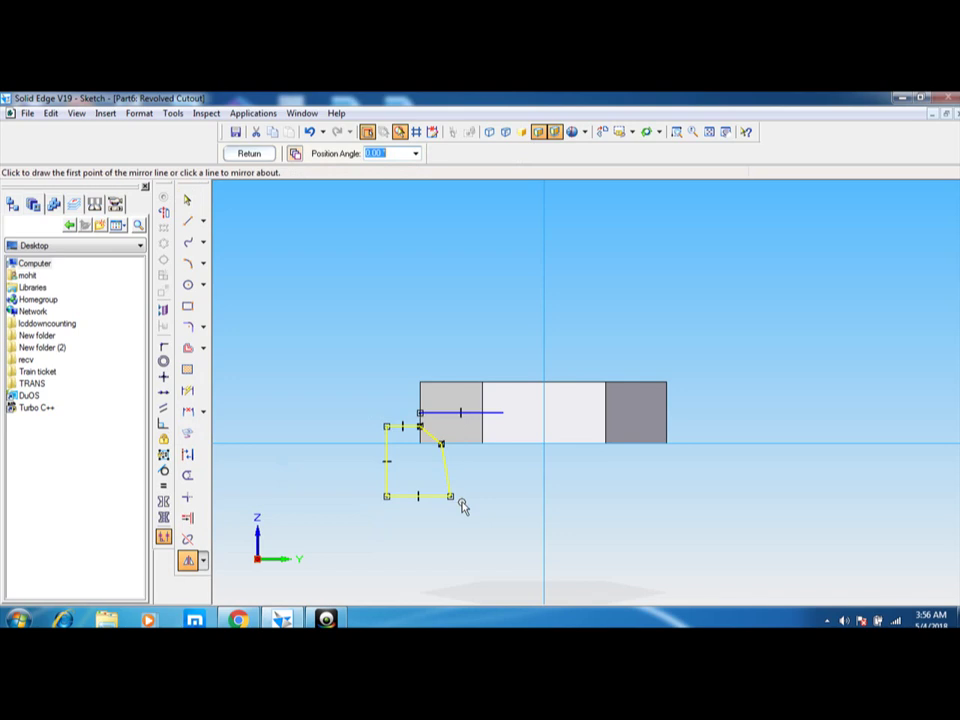
{"action": "left_click", "coordinate": [446, 412]}
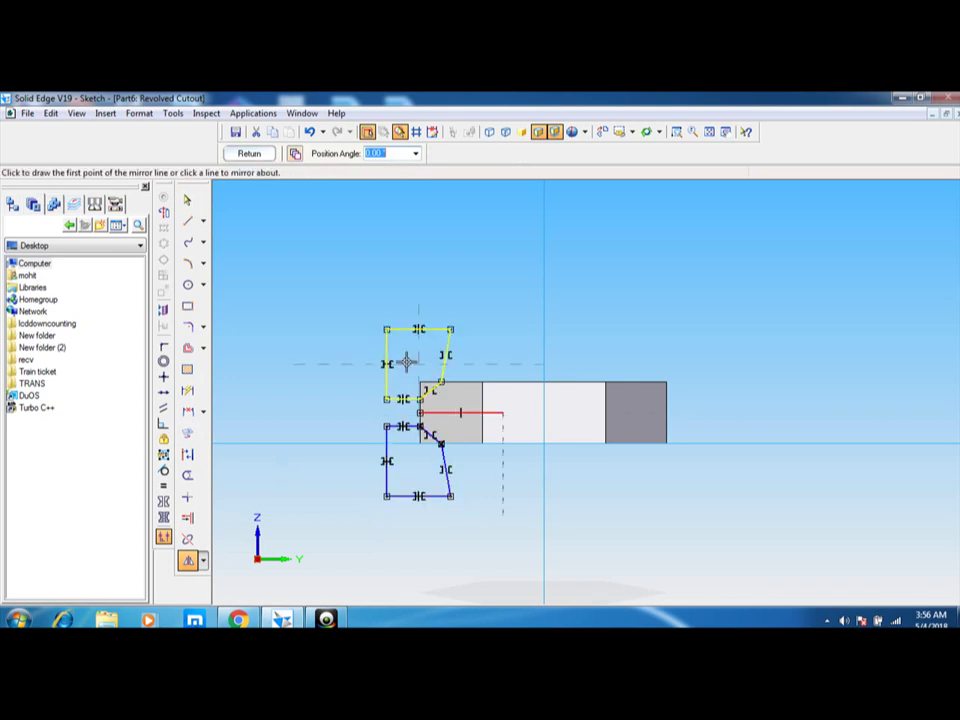
{"action": "left_click", "coordinate": [188, 200]}
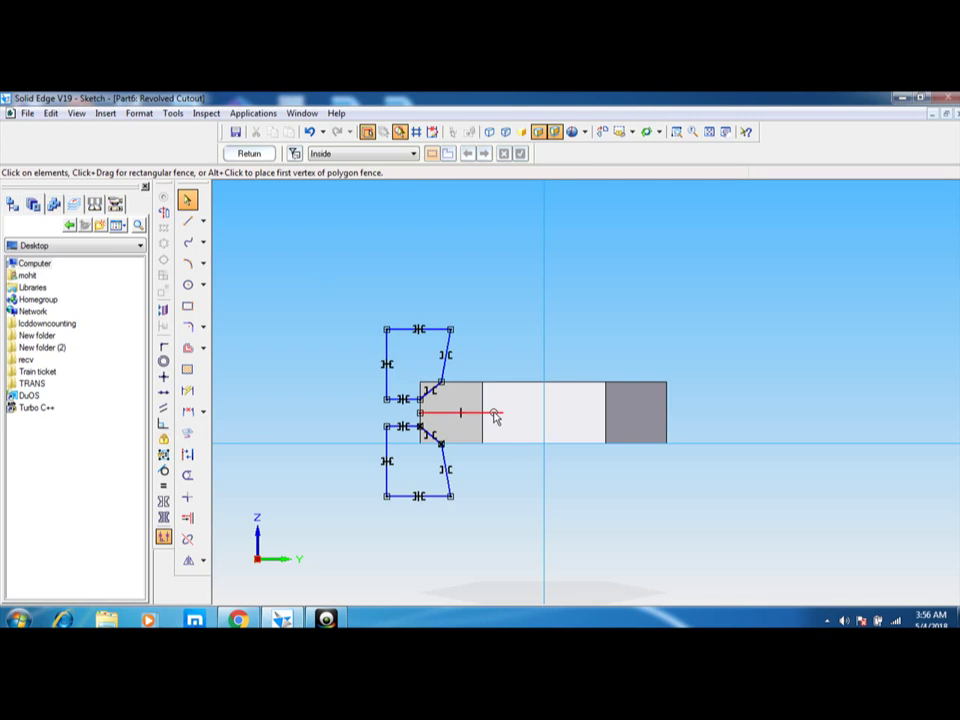
{"action": "key", "text": "l"}
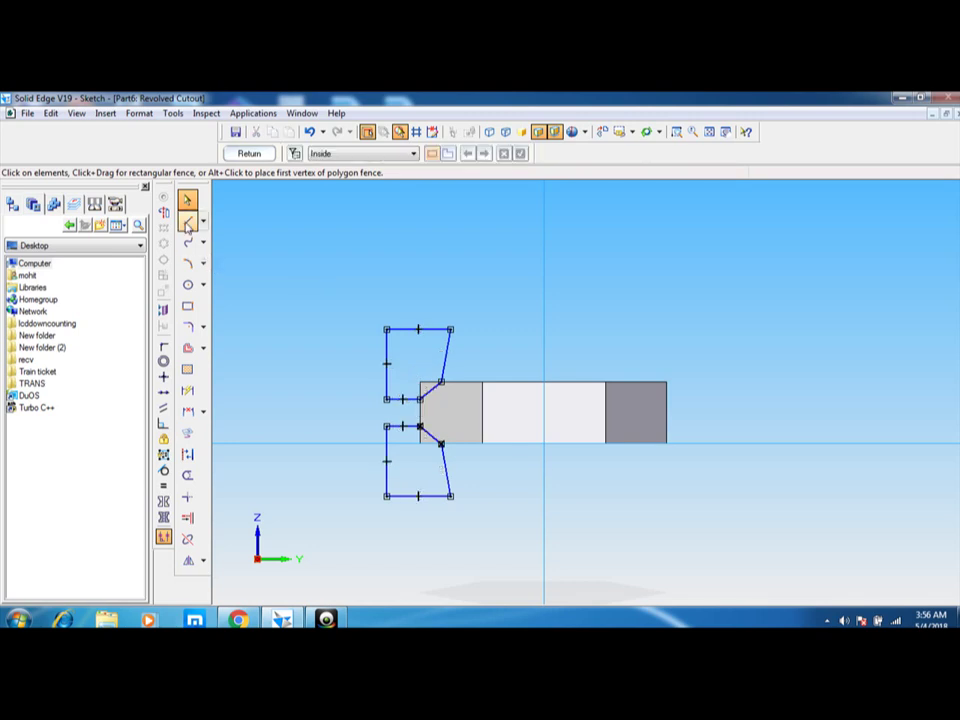
Step: Draw a vertical line through the hexagonal body's centre, extending past both faces, and define it as the axis of revolution
{"action": "left_click", "coordinate": [188, 220]}
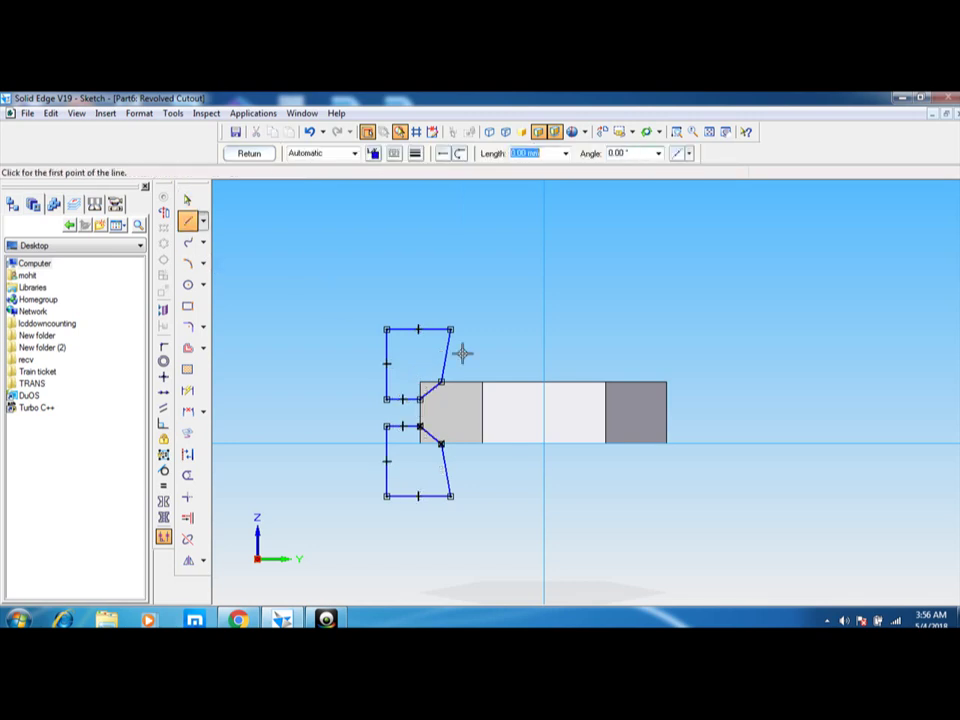
{"action": "left_click", "coordinate": [543, 362]}
{"action": "left_click", "coordinate": [544, 470]}
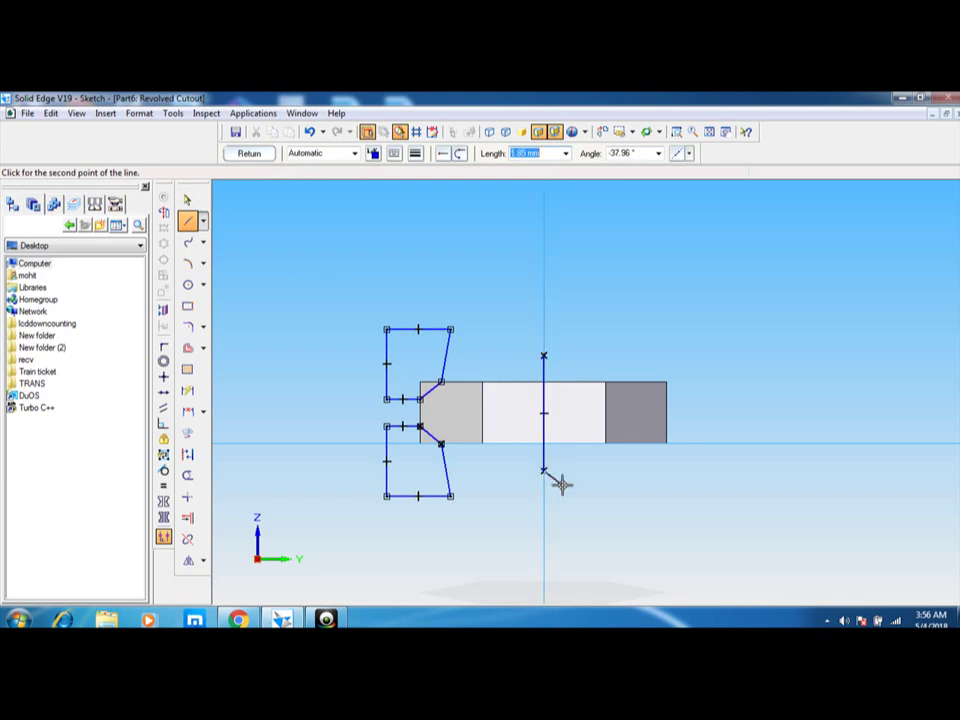
{"action": "key", "text": "Escape"}
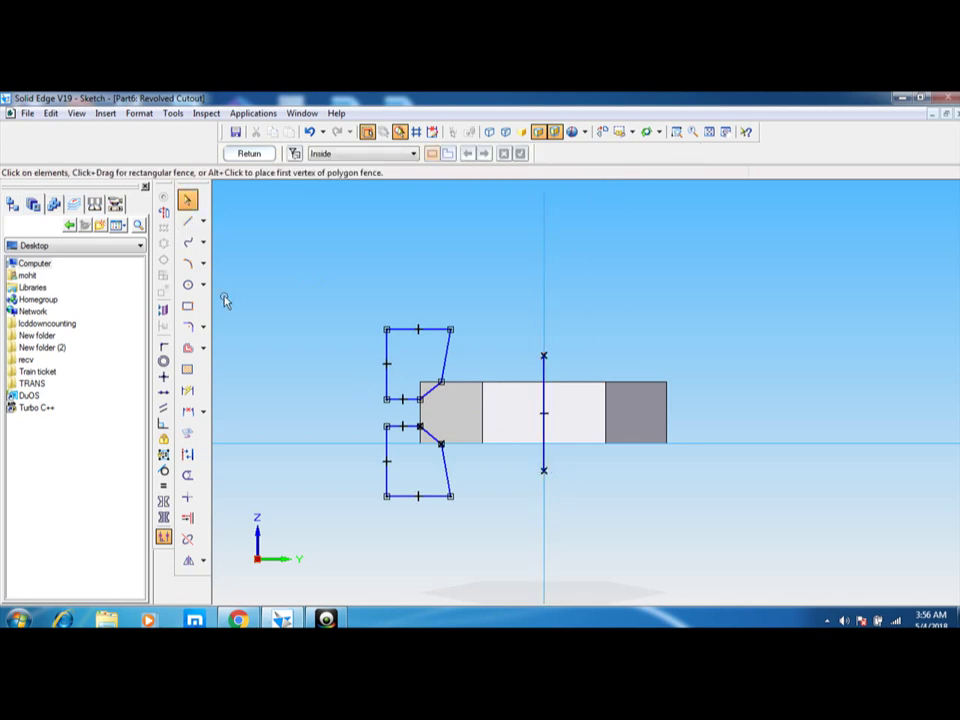
{"action": "left_click", "coordinate": [163, 213]}
{"action": "left_click", "coordinate": [543, 405]}
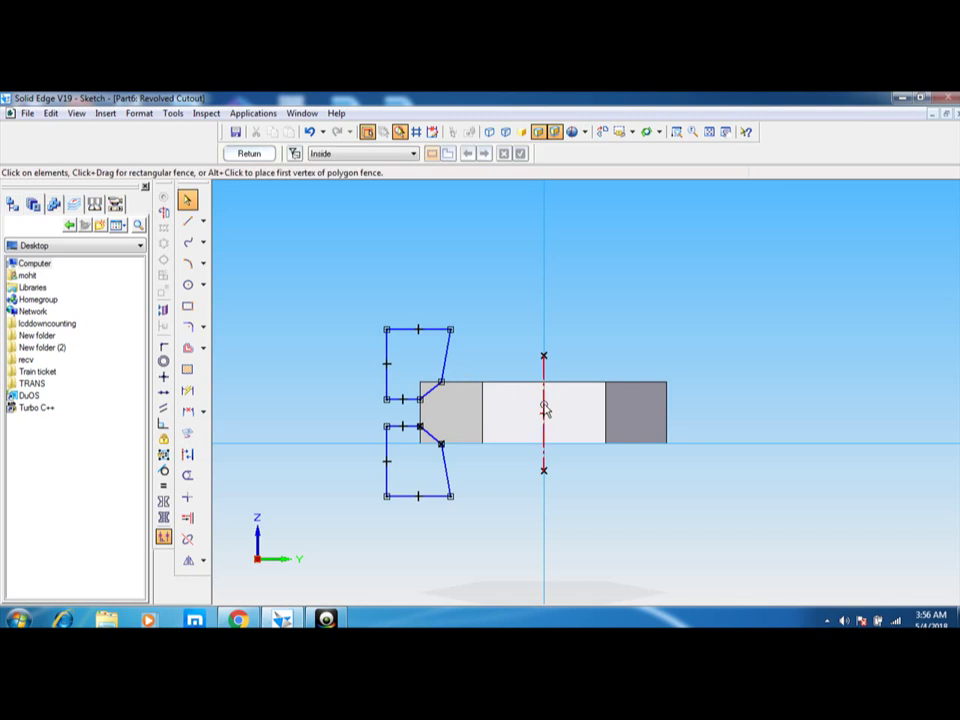
Step: Close the sketch and revolve the two cutting profiles through 360° to chamfer the hexagonal body's corners
{"action": "left_click", "coordinate": [250, 154]}
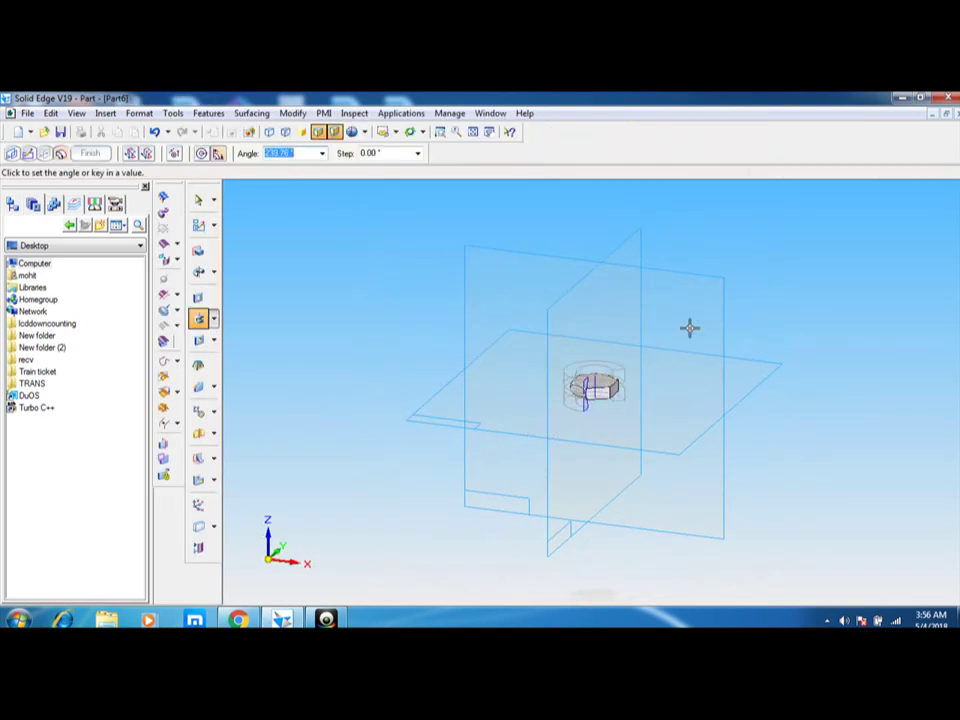
{"action": "type", "text": "360"}
{"action": "key", "text": "Return"}
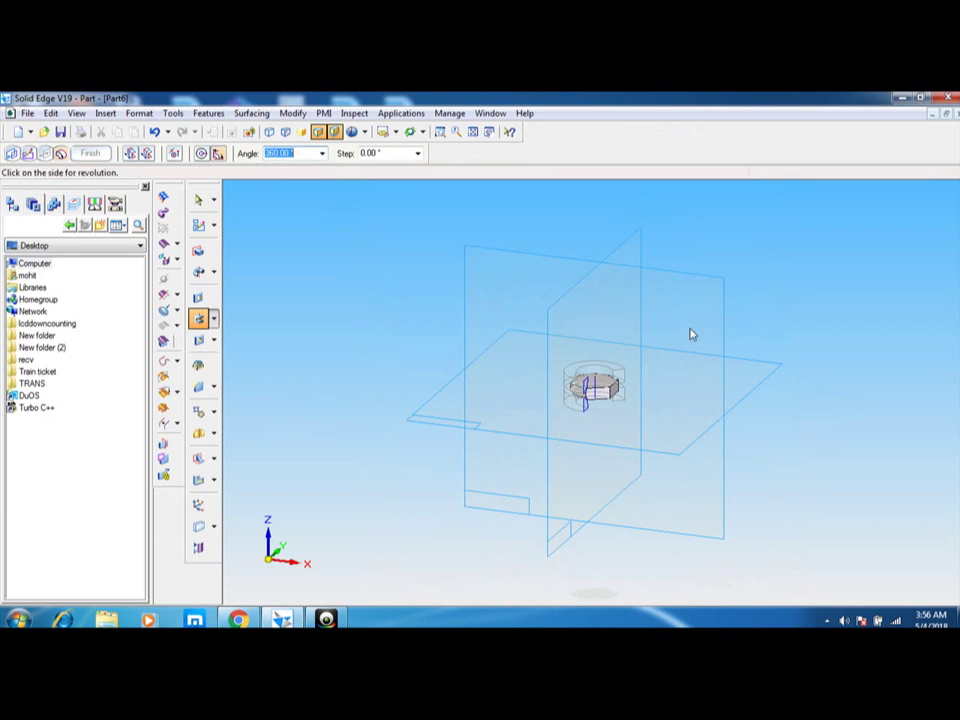
{"action": "left_click", "coordinate": [690, 382]}
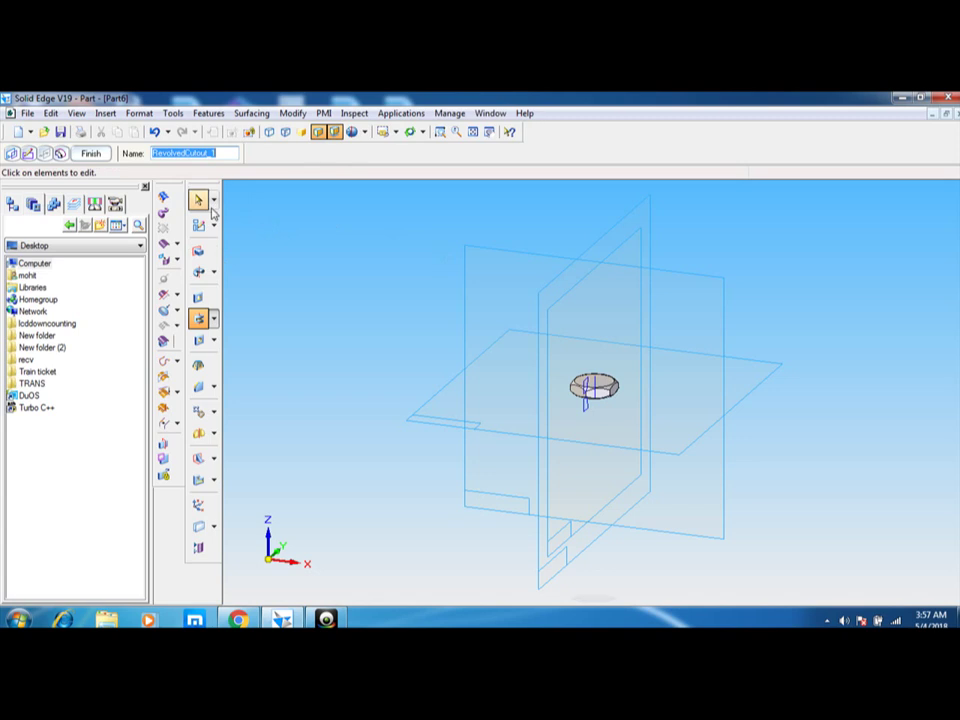
Step: Start a hole and configure it as Threaded with a standard M10 thread running to the hole extent
{"action": "left_click", "coordinate": [199, 340]}
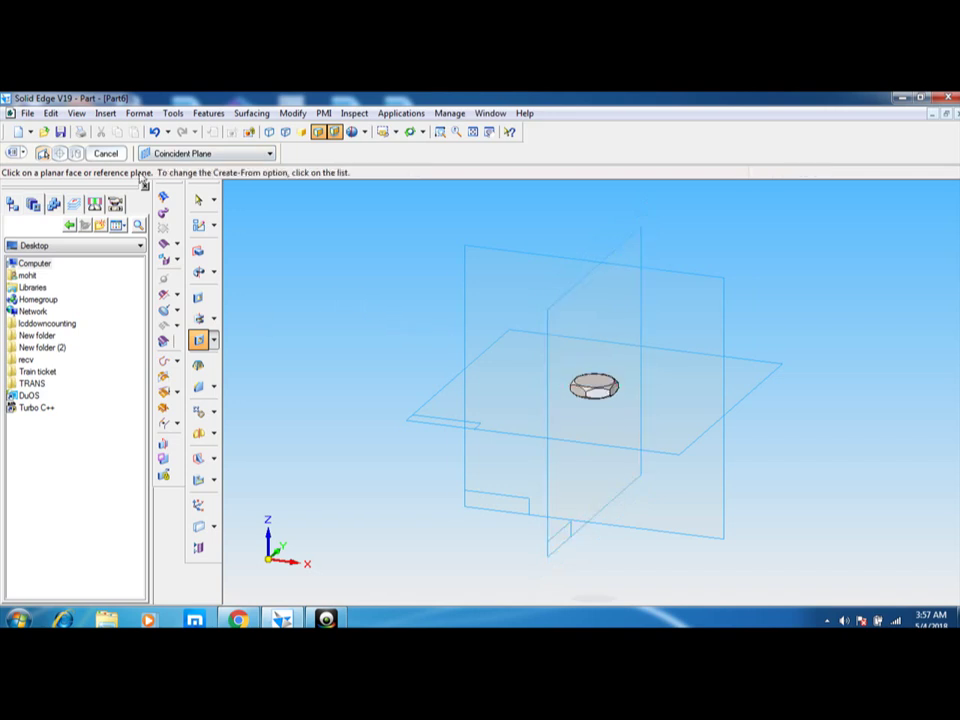
{"action": "left_click", "coordinate": [15, 154]}
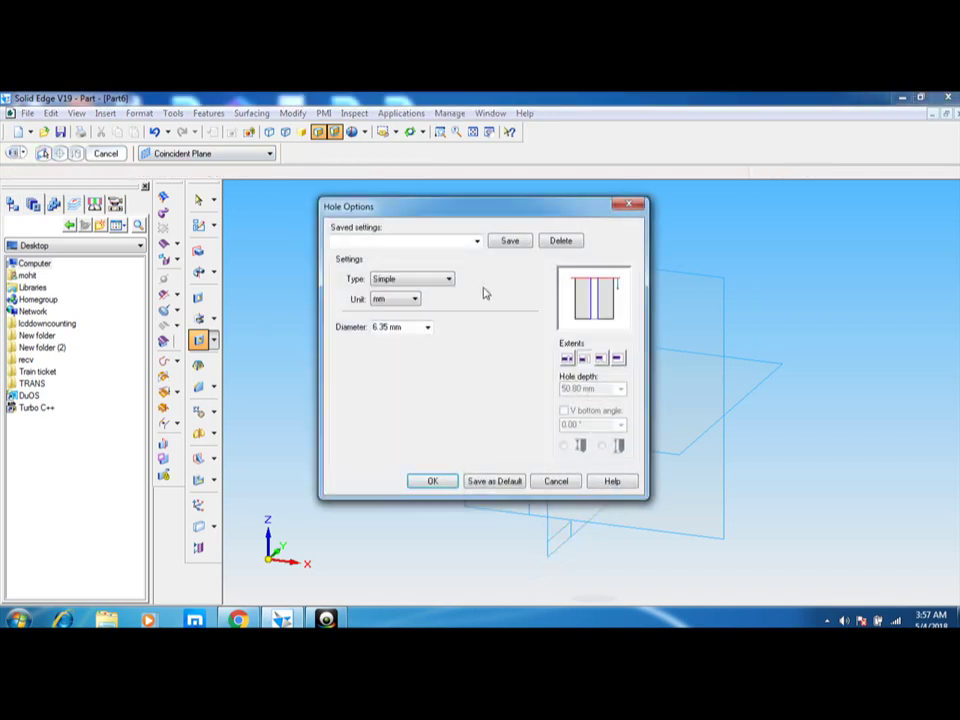
{"action": "left_click", "coordinate": [432, 279]}
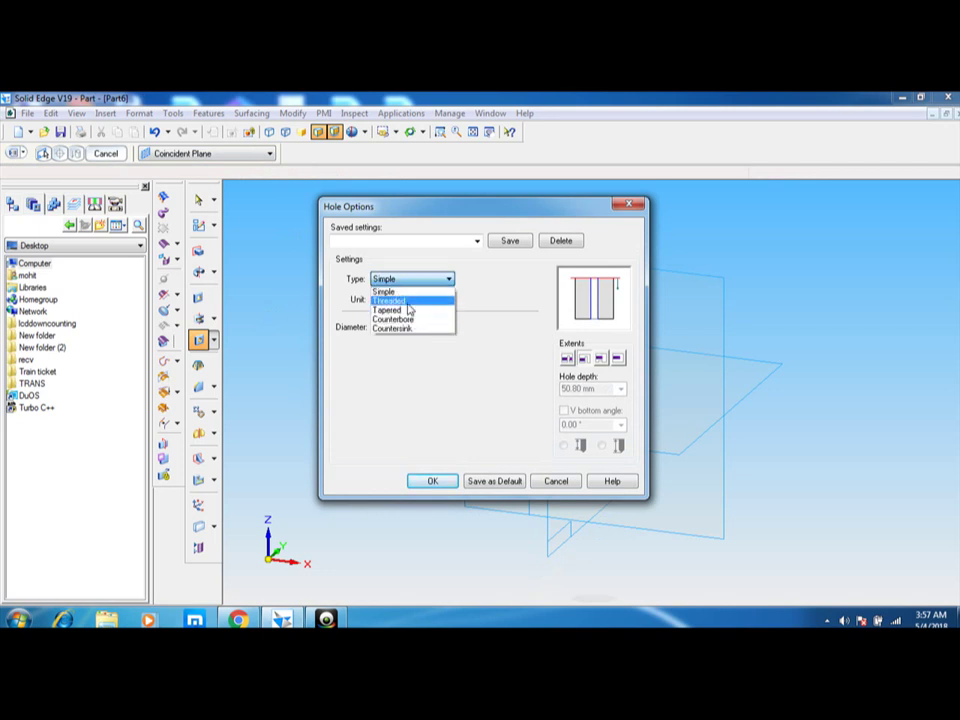
{"action": "left_click", "coordinate": [405, 301]}
{"action": "left_click", "coordinate": [462, 413]}
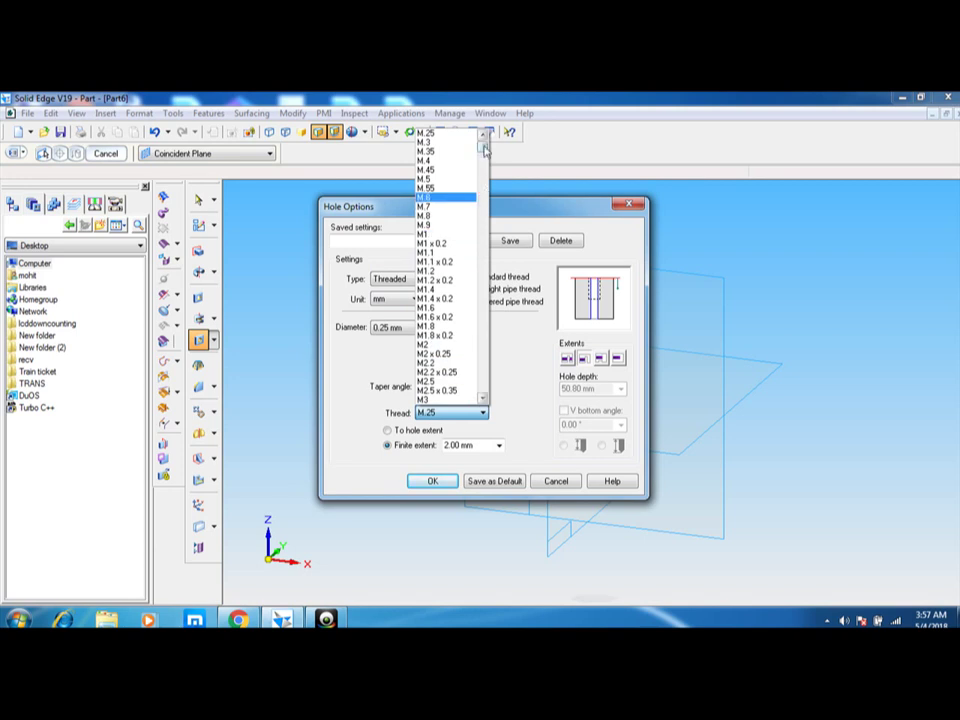
{"action": "left_click_drag", "start_coordinate": [484, 150], "coordinate": [484, 168]}
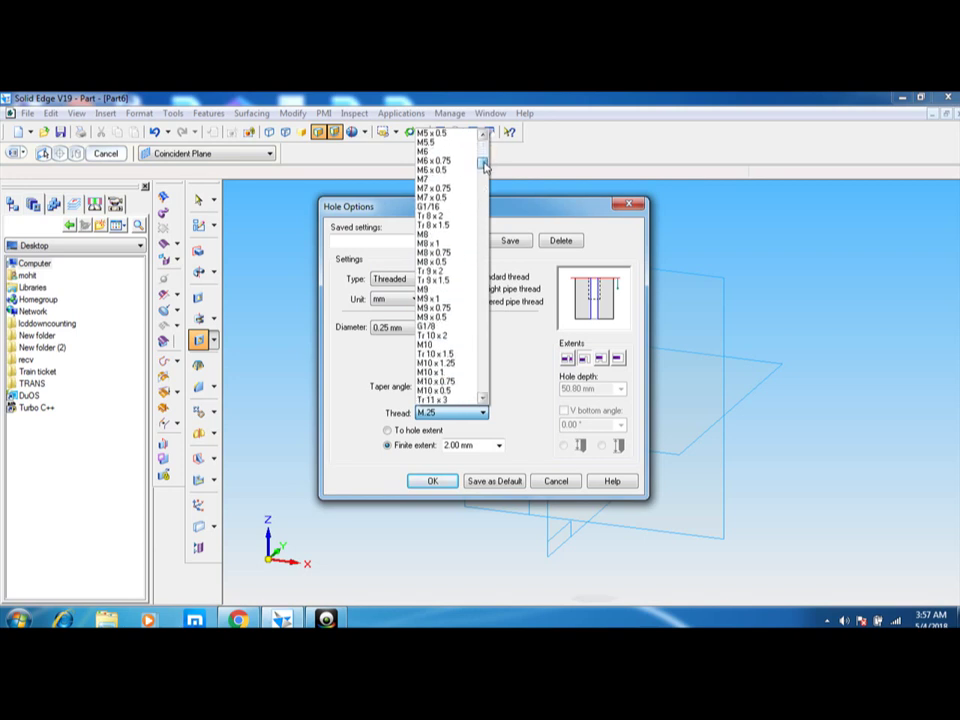
{"action": "left_click", "coordinate": [434, 347]}
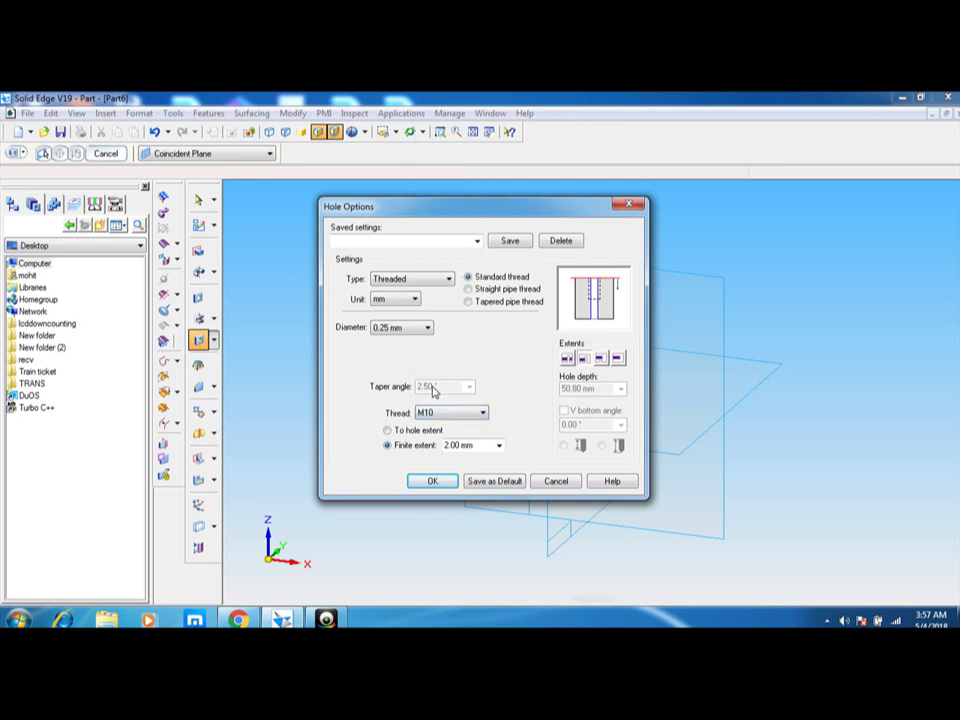
{"action": "left_click", "coordinate": [404, 431]}
{"action": "left_click", "coordinate": [431, 480]}
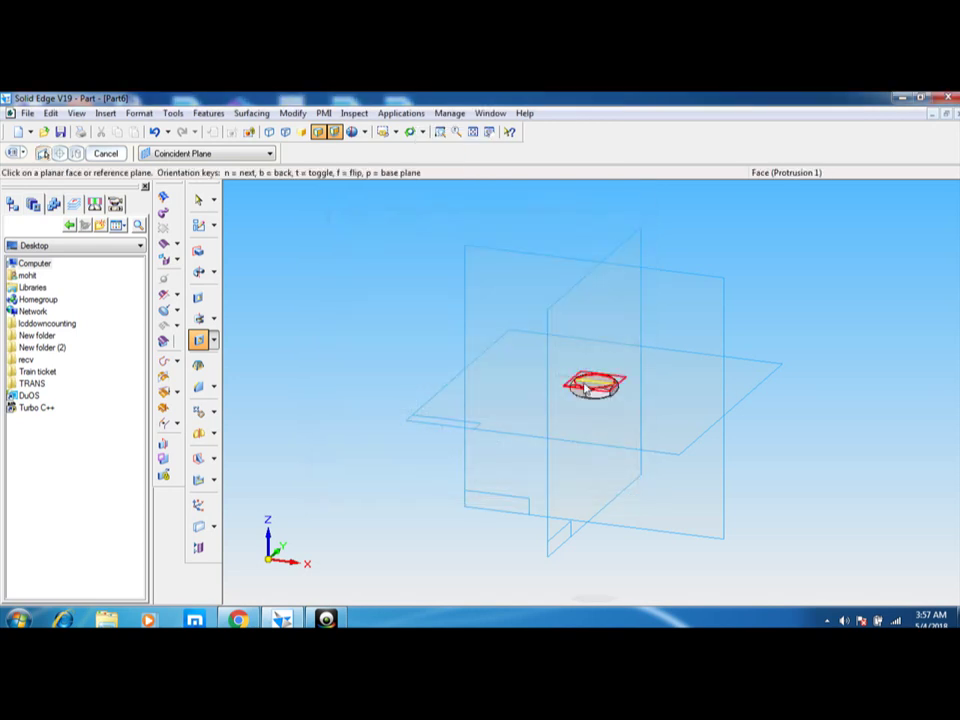
Step: Place the M10 threaded hole at the centre of the body's top face, cutting downward, and inspect it from above
{"action": "left_click", "coordinate": [586, 388]}
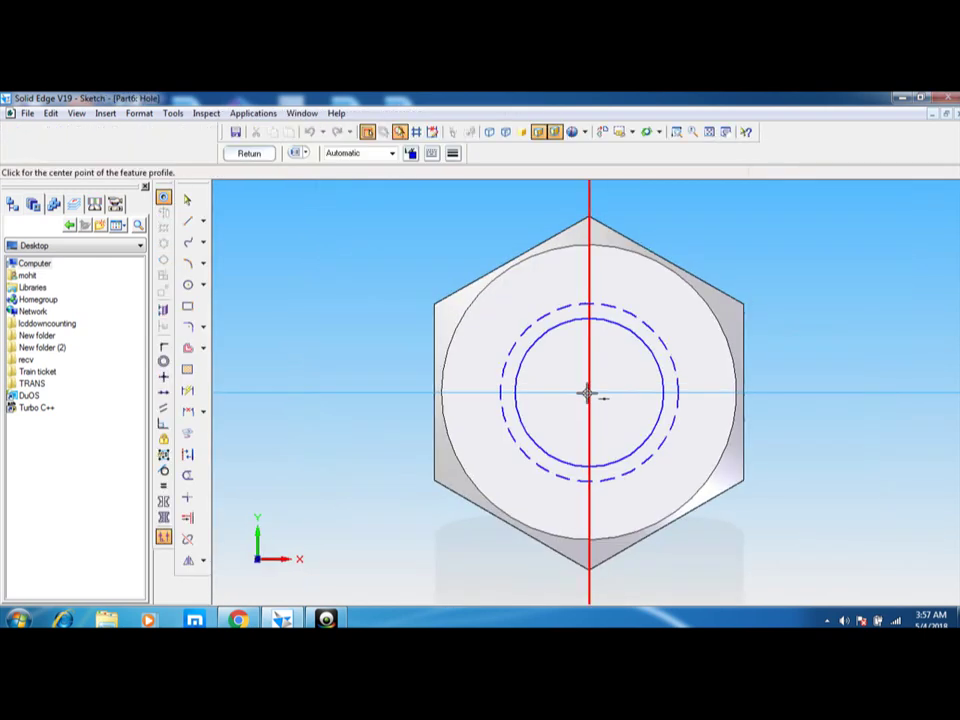
{"action": "left_click", "coordinate": [589, 391]}
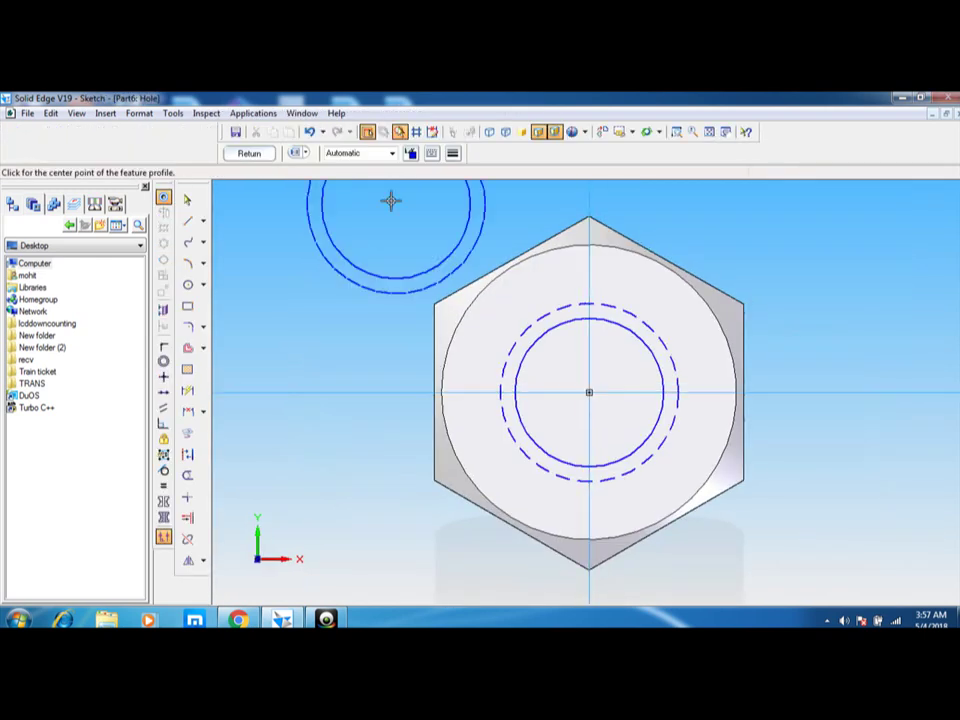
{"action": "left_click", "coordinate": [251, 154]}
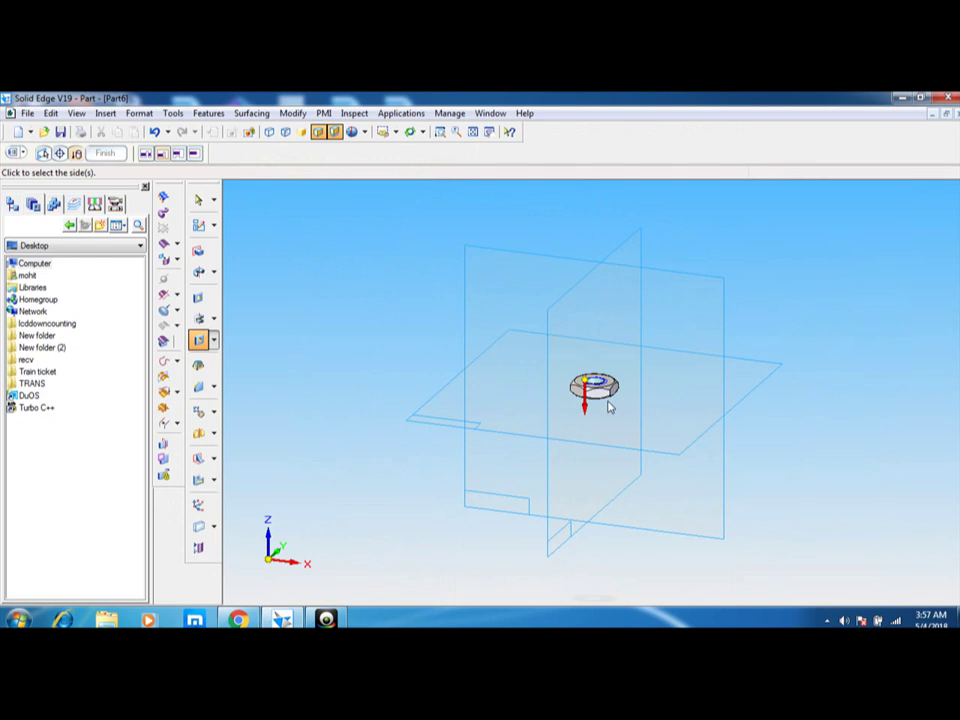
{"action": "left_click", "coordinate": [198, 200]}
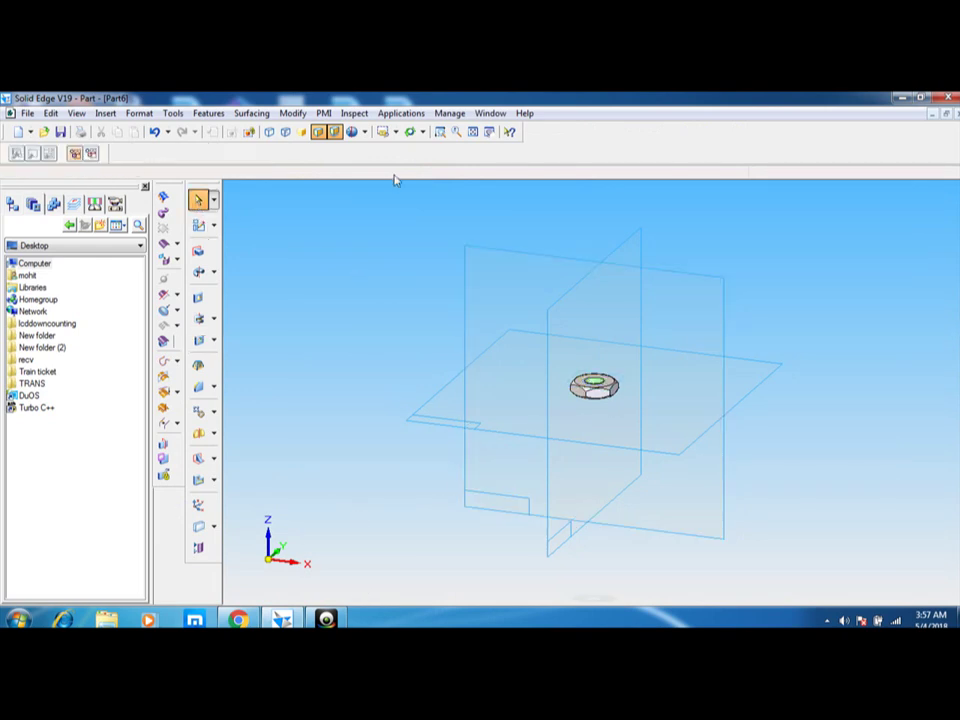
{"action": "left_click", "coordinate": [409, 131]}
{"action": "left_click_drag", "start_coordinate": [658, 302], "coordinate": [655, 352]}
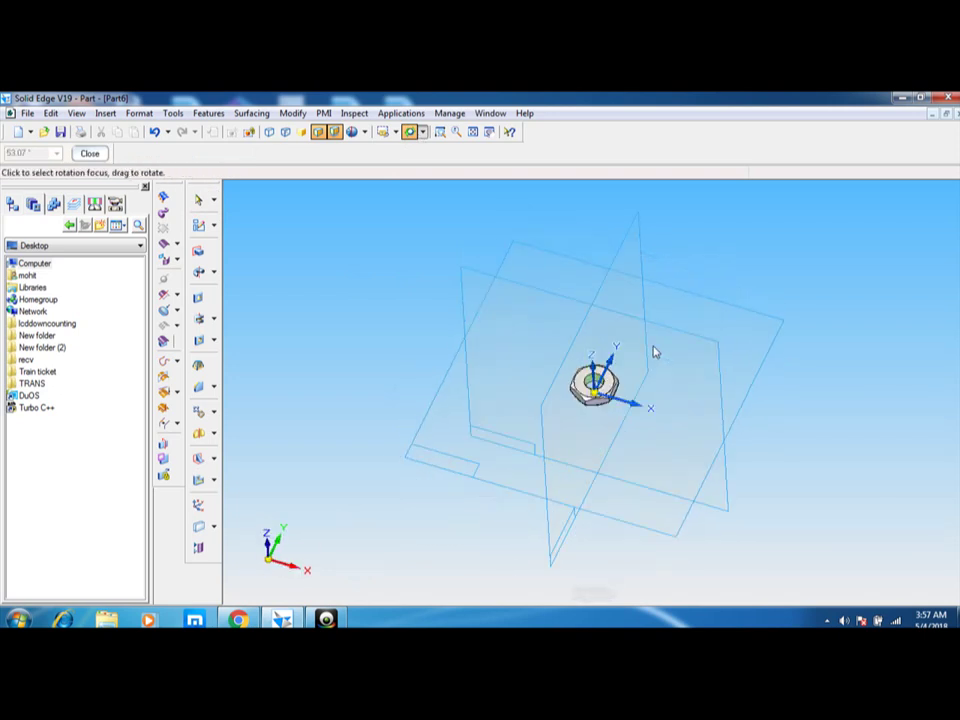